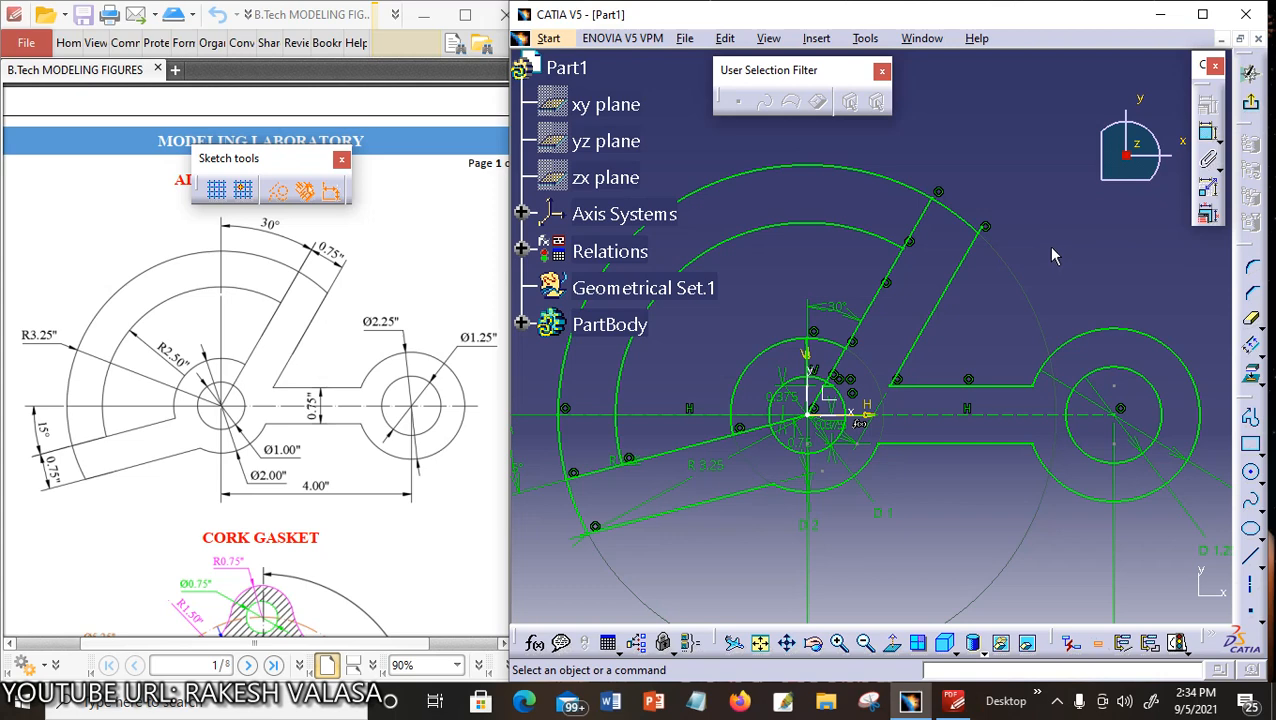
Switch from the finished Part1 to the empty Part2 document and start a sketch on its xy plane.
{"action": "mouse_move", "coordinate": [267, 170]}
{"action": "left_mouse_down"}
{"action": "mouse_move", "coordinate": [285, 150]}
{"action": "mouse_move", "coordinate": [362, 127]}
{"action": "left_mouse_up"}
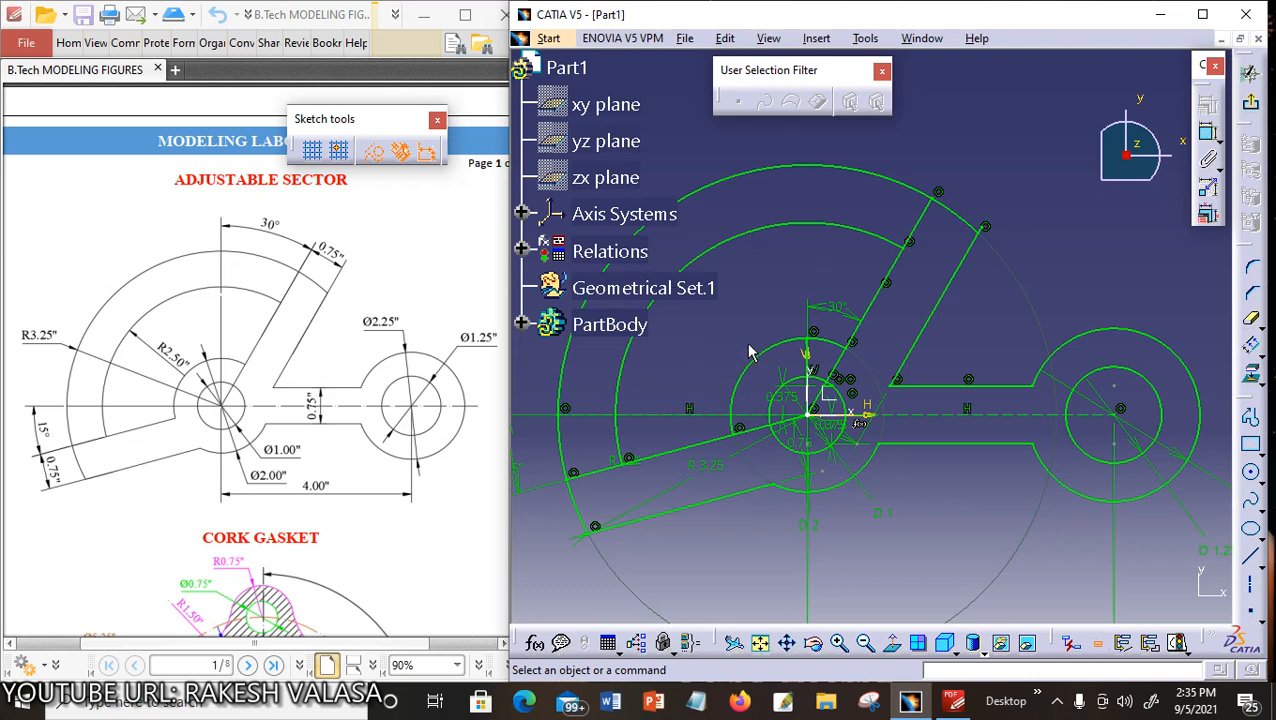
{"action": "left_click", "coordinate": [1222, 38]}
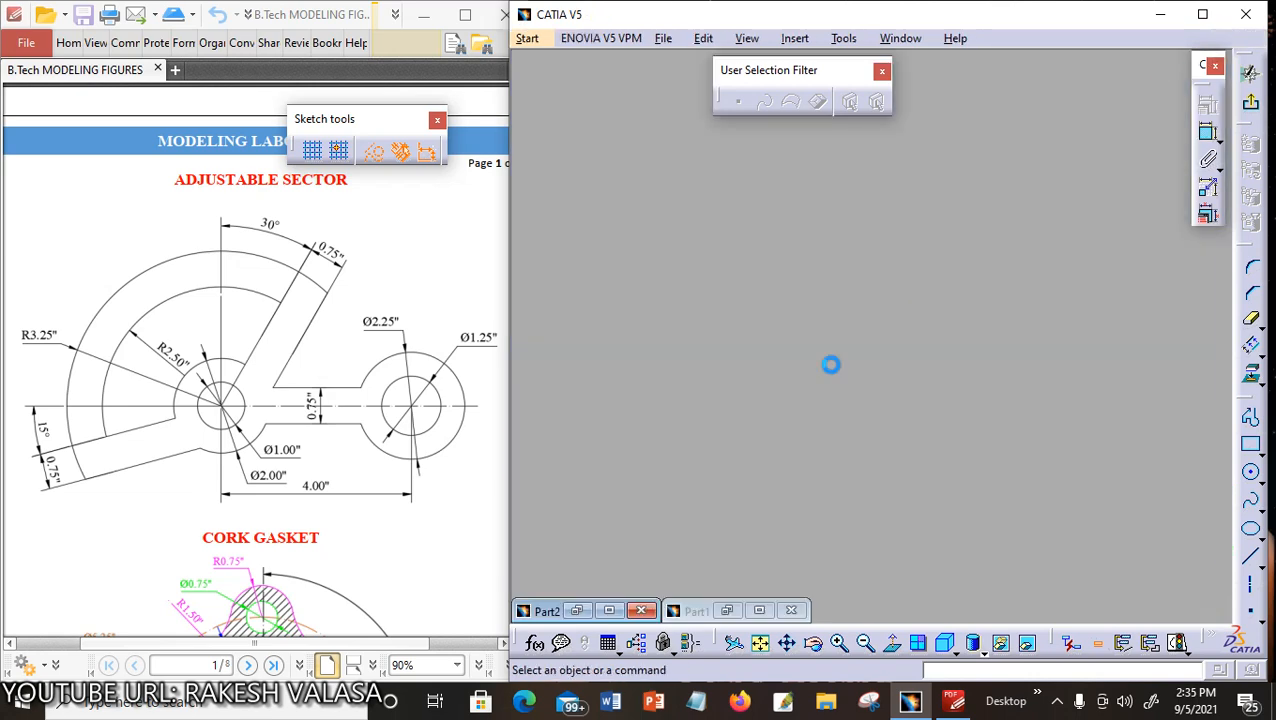
{"action": "left_click", "coordinate": [609, 610]}
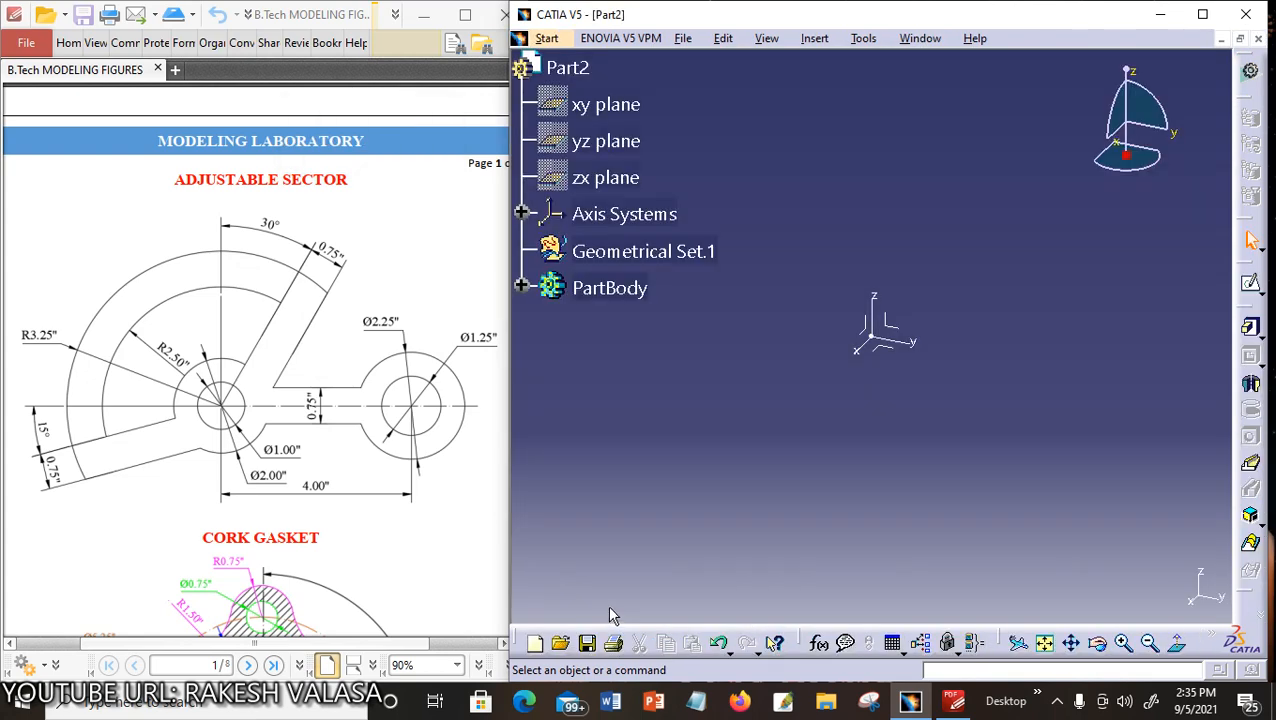
{"action": "left_click", "coordinate": [620, 111]}
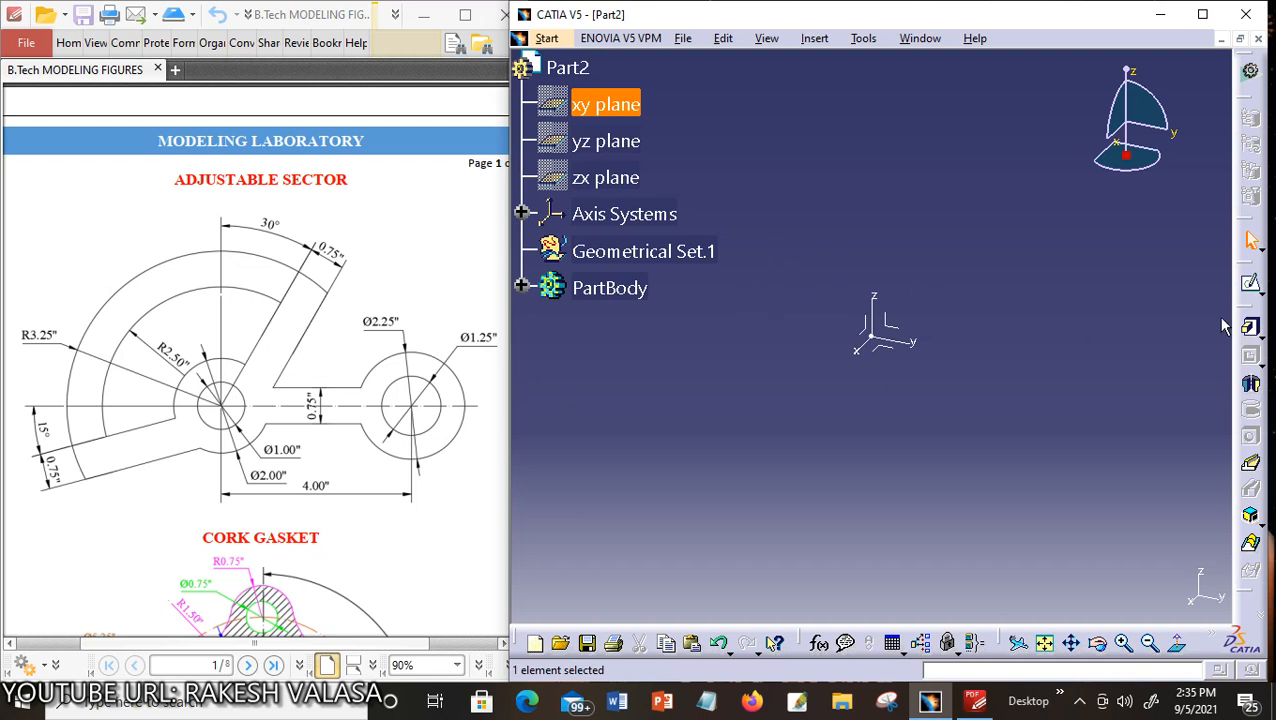
{"action": "left_click", "coordinate": [1250, 283]}
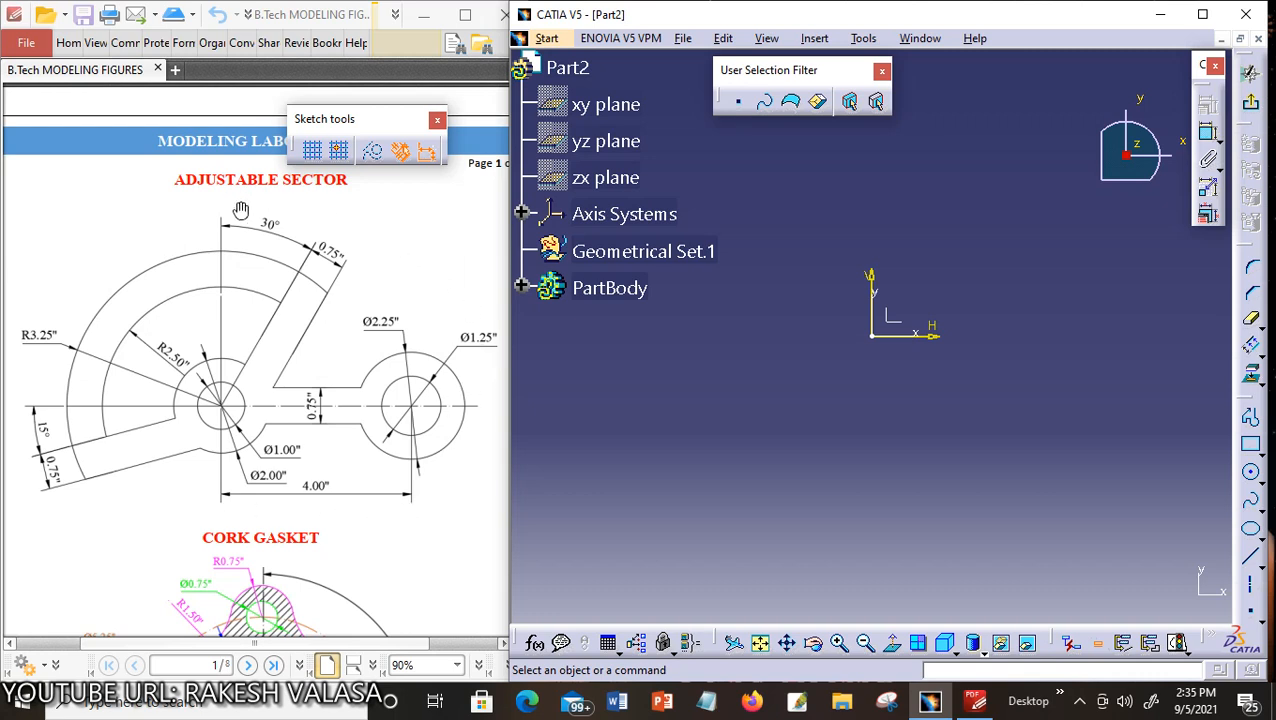
Set the default length unit to Inch (in) in the Parameters and Measure options.
{"action": "left_click", "coordinate": [858, 40]}
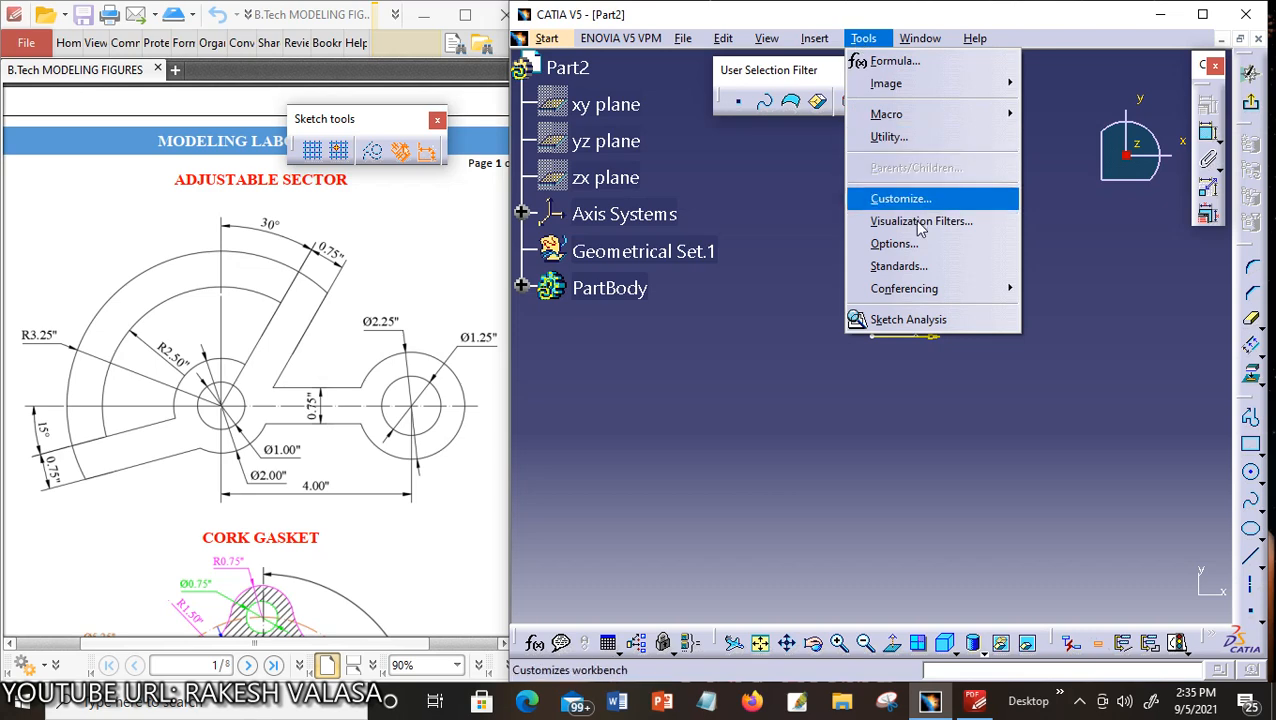
{"action": "left_click", "coordinate": [890, 243]}
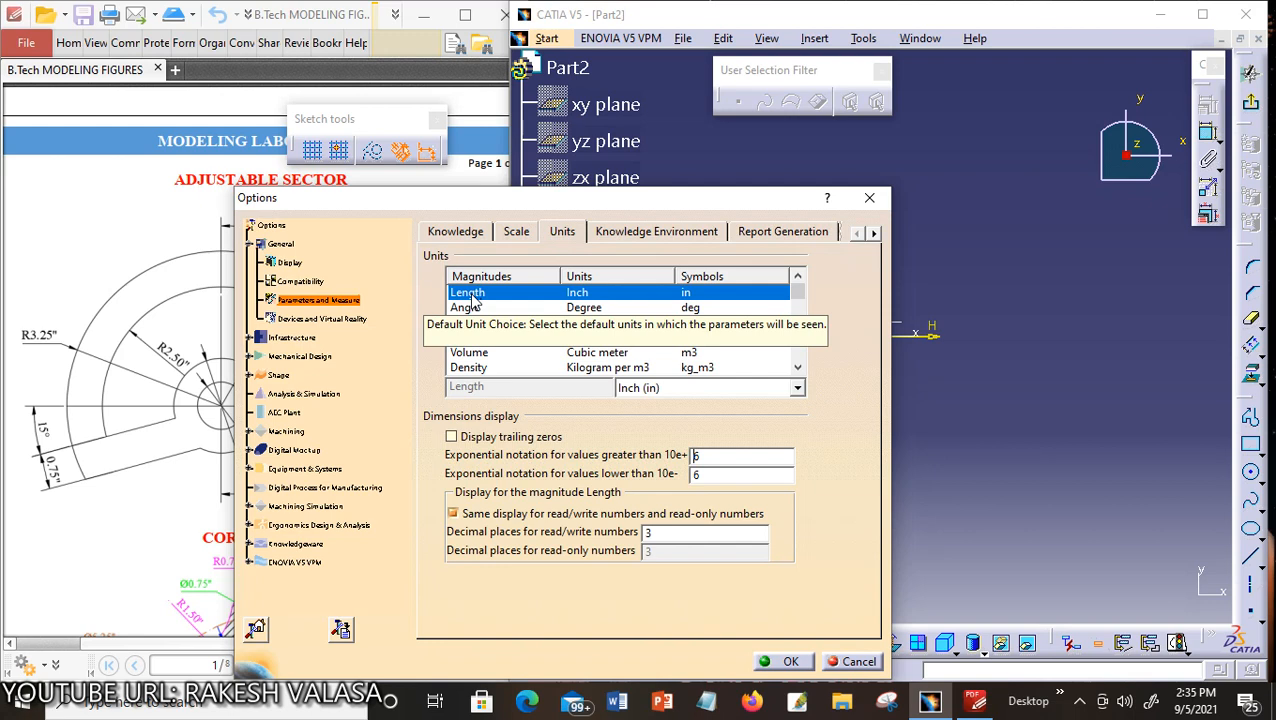
{"action": "left_click", "coordinate": [797, 389]}
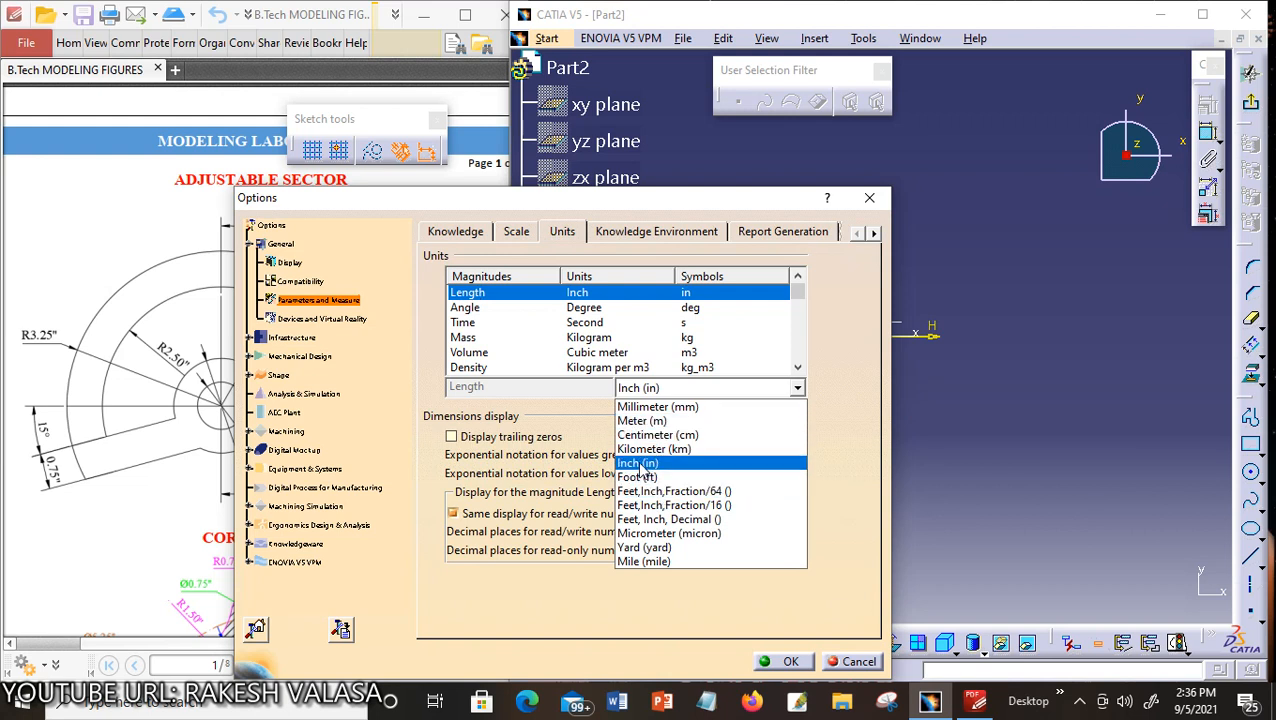
{"action": "left_click", "coordinate": [640, 466]}
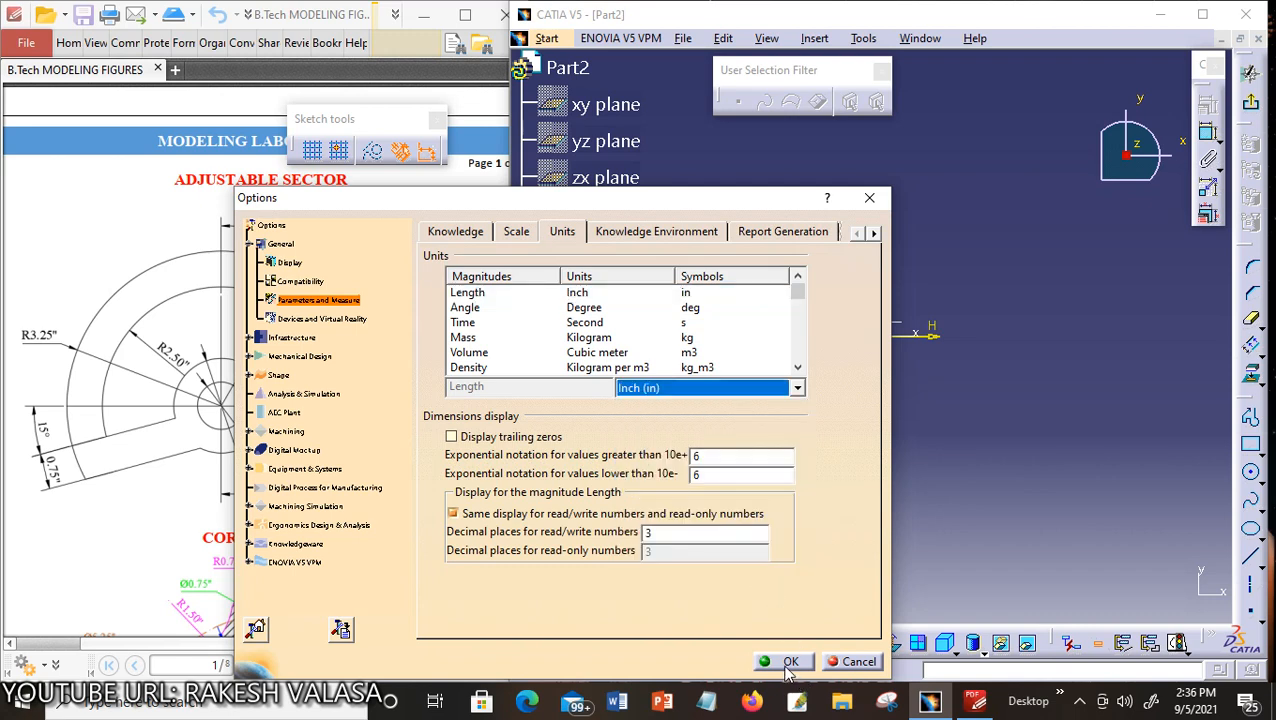
{"action": "left_click", "coordinate": [789, 663]}
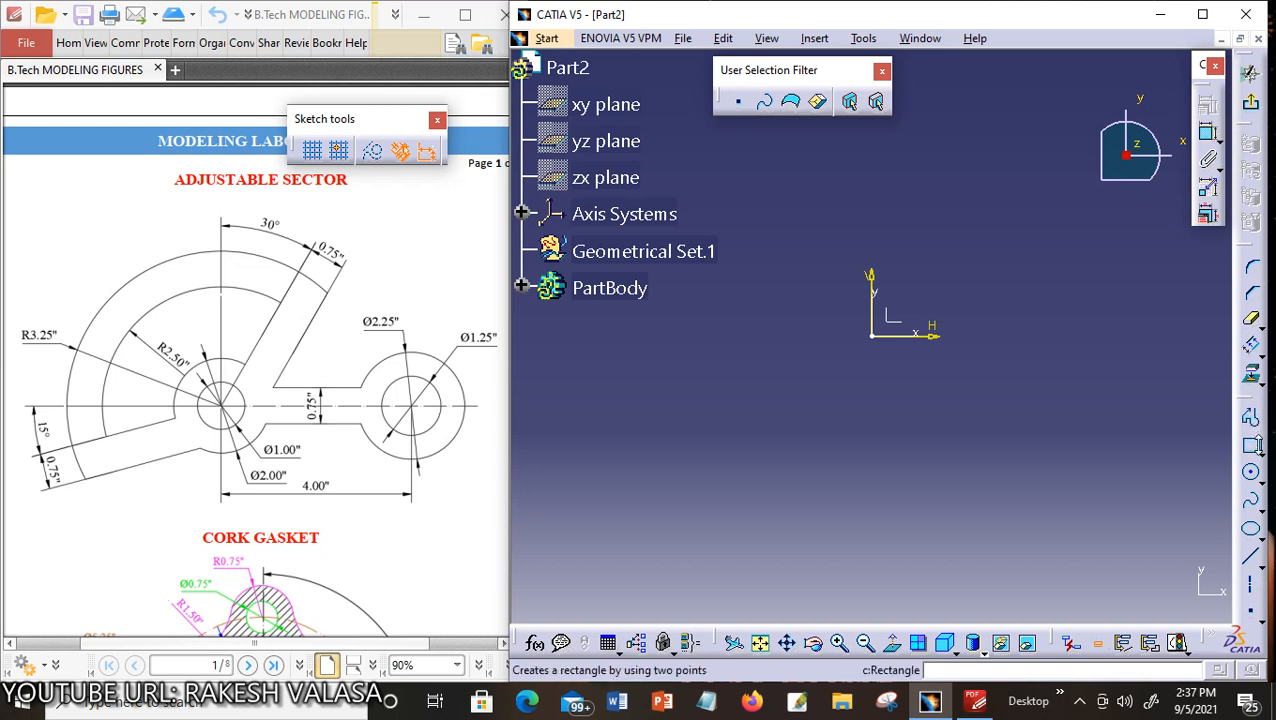
Sketch four concentric circles centred on the origin, the inner two about 1.29 in and 2.37 in in diameter.
{"action": "left_click", "coordinate": [1251, 478]}
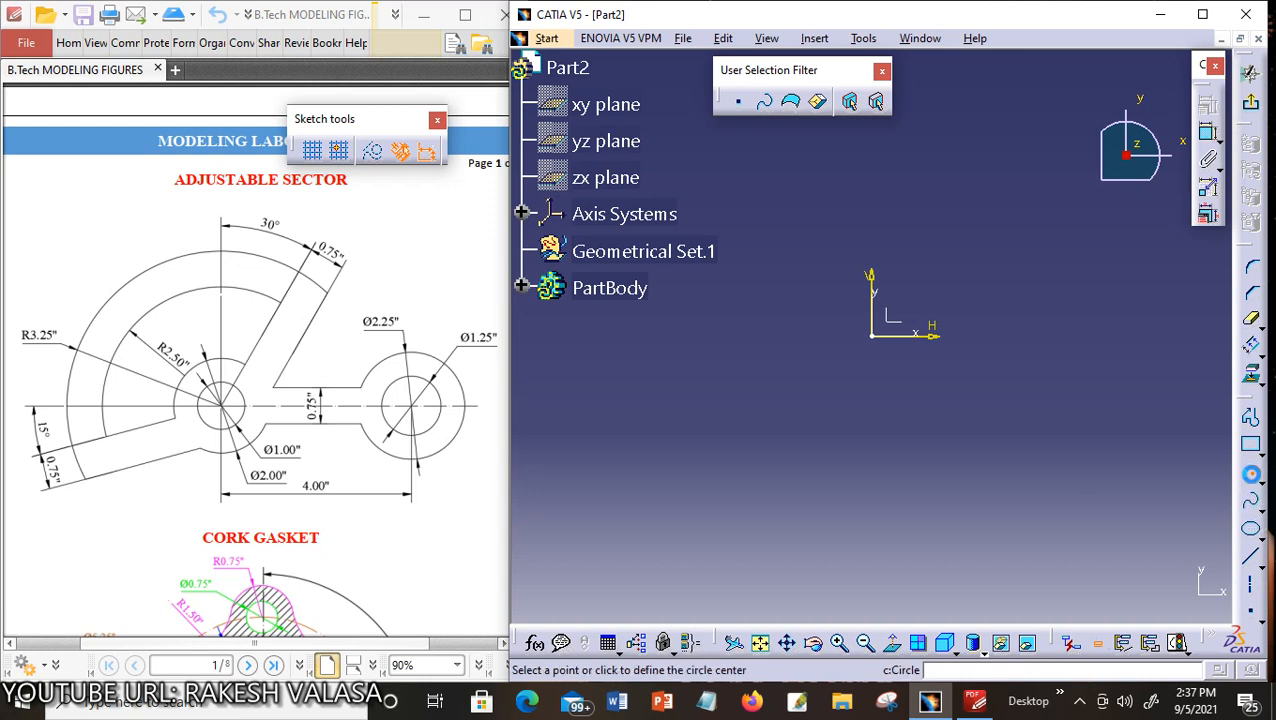
{"action": "left_click", "coordinate": [874, 337]}
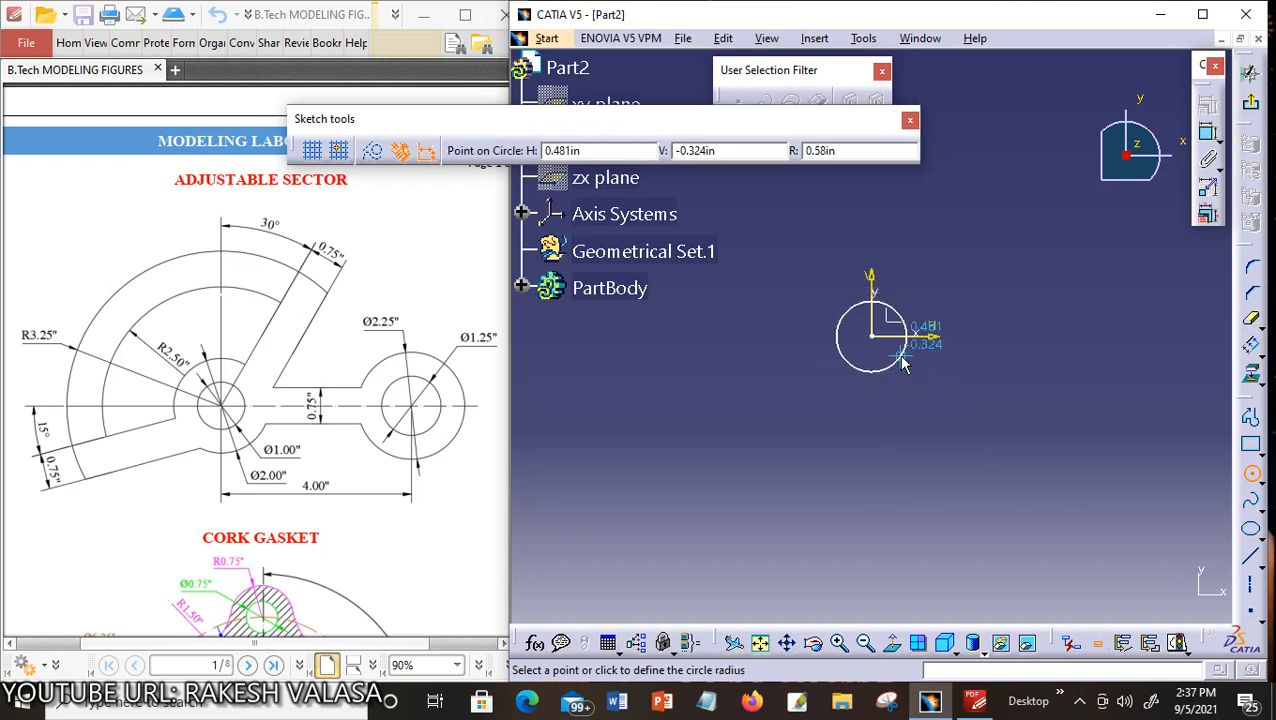
{"action": "left_click", "coordinate": [914, 356]}
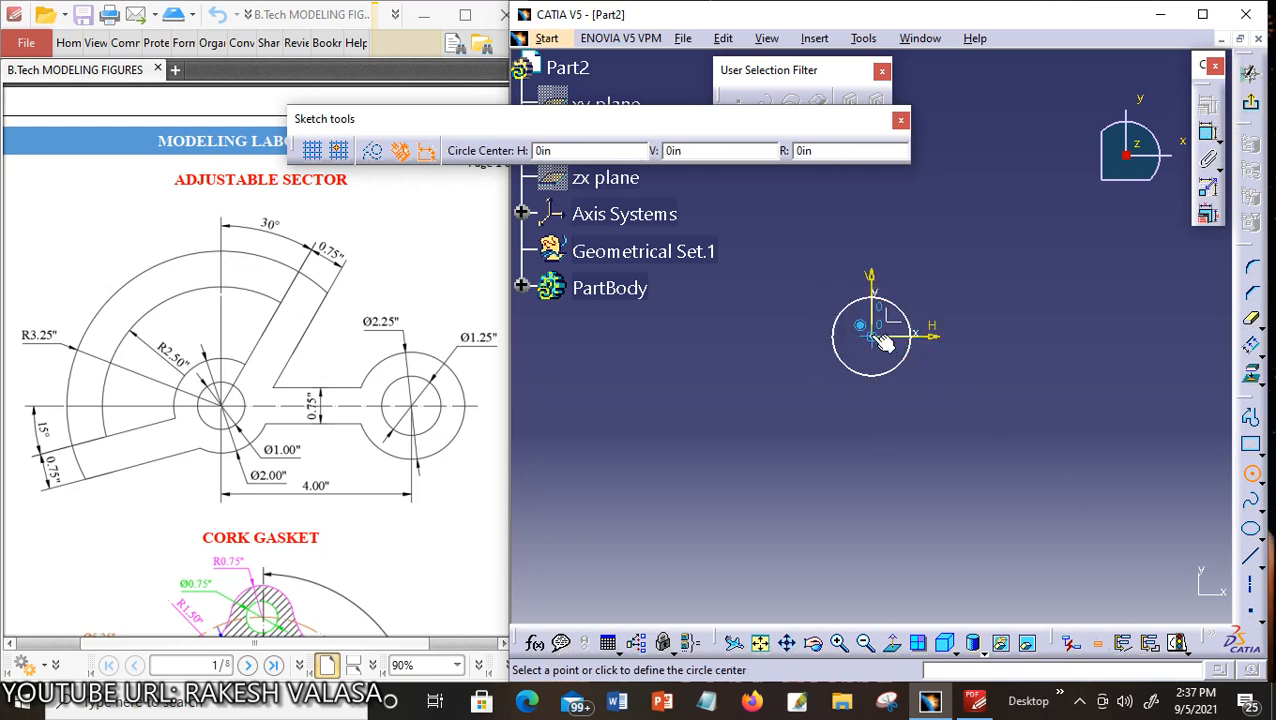
{"action": "left_click", "coordinate": [872, 336]}
{"action": "left_click", "coordinate": [921, 388]}
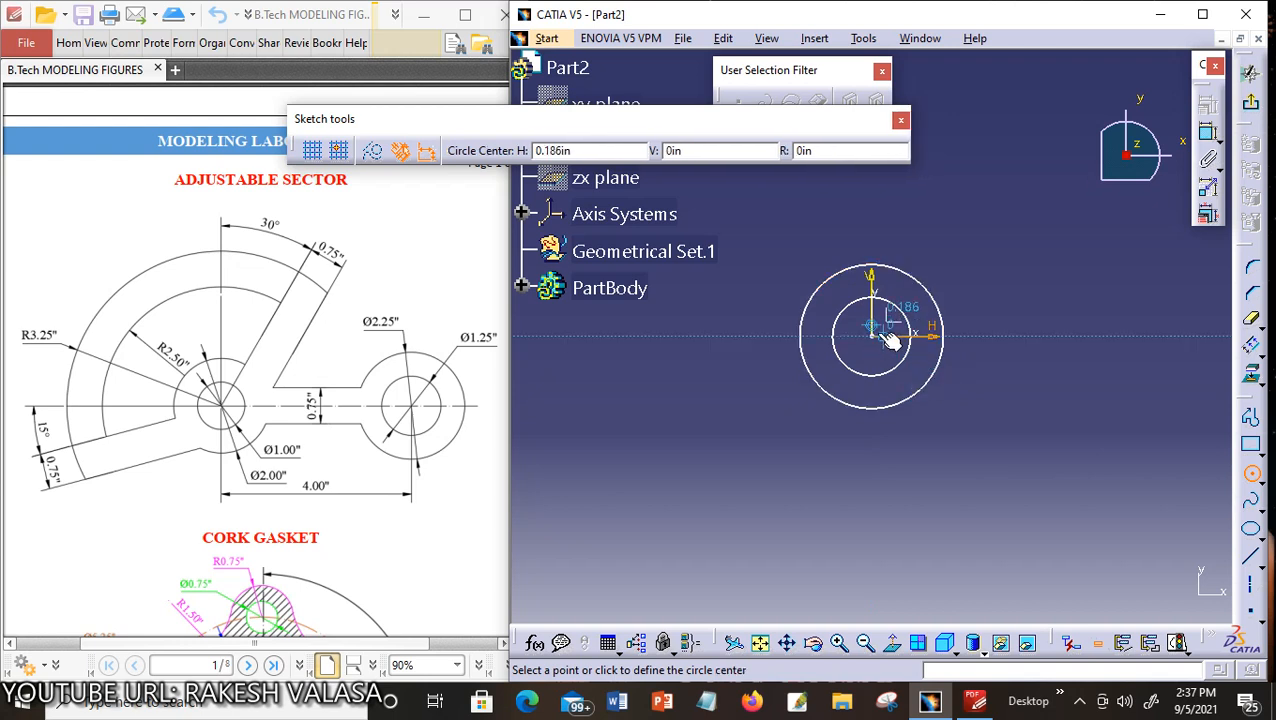
{"action": "left_click", "coordinate": [872, 337]}
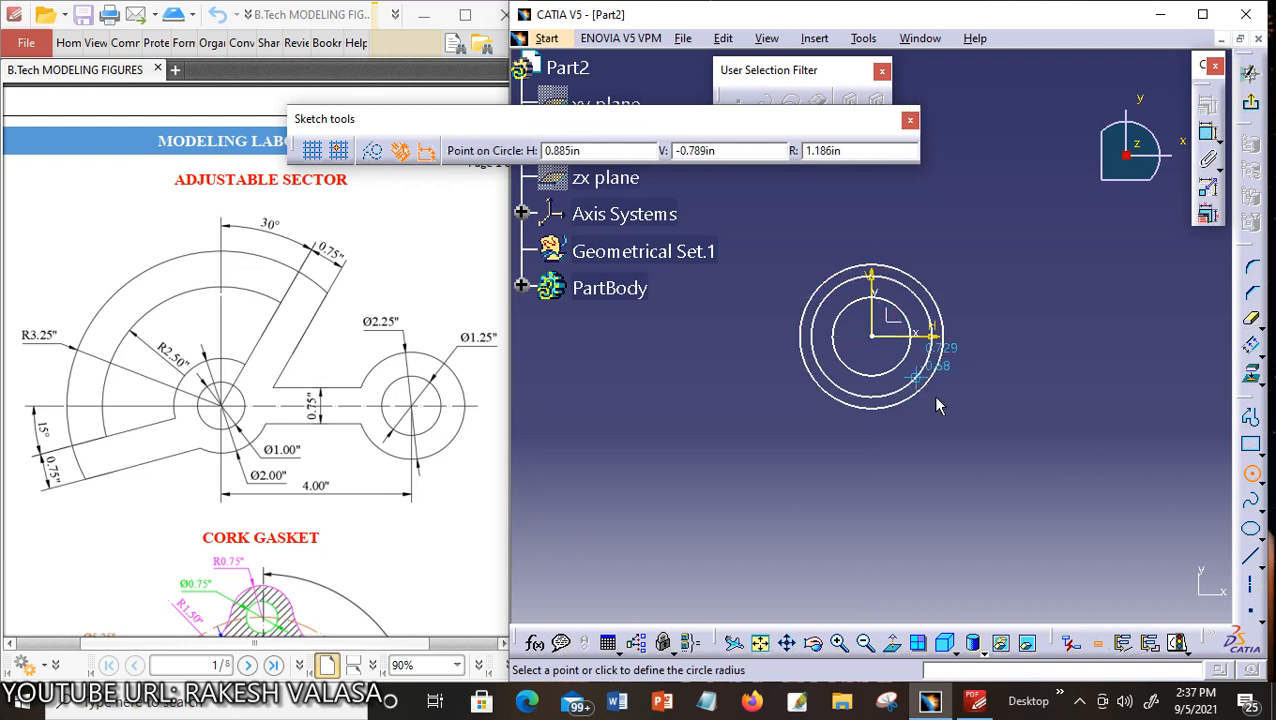
{"action": "left_click", "coordinate": [970, 448]}
{"action": "left_click", "coordinate": [874, 337]}
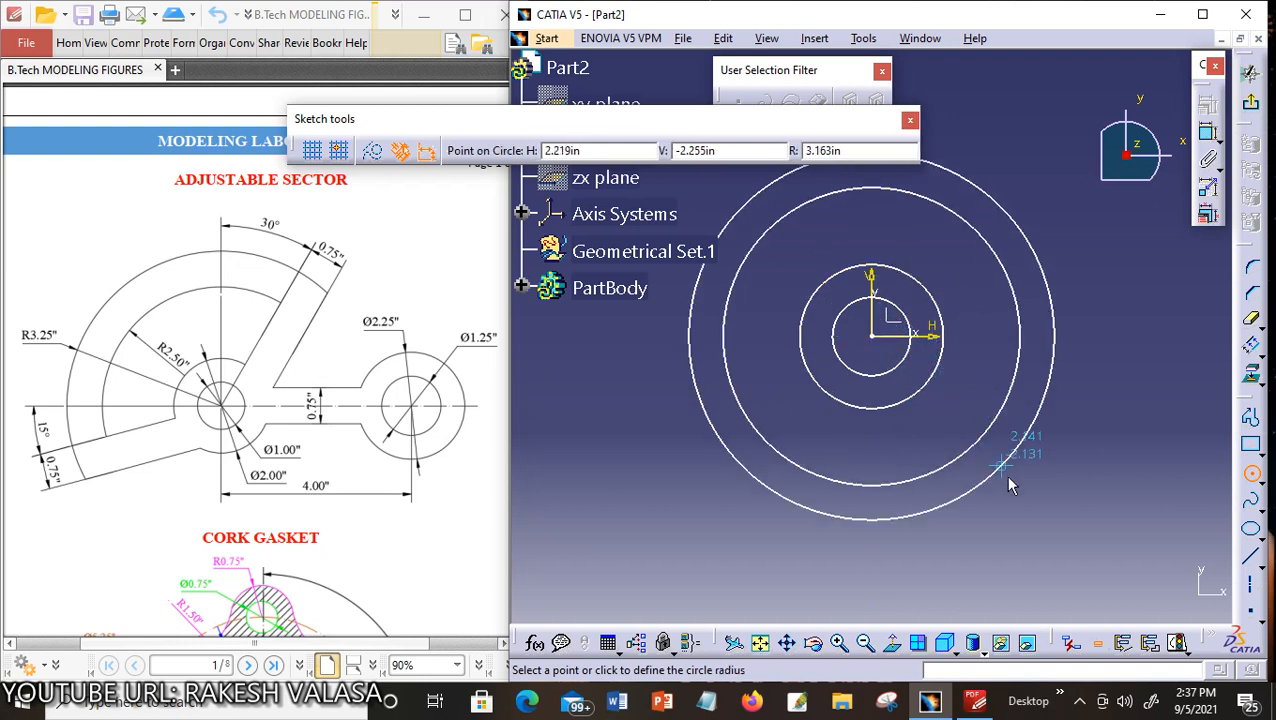
{"action": "left_click", "coordinate": [1010, 488]}
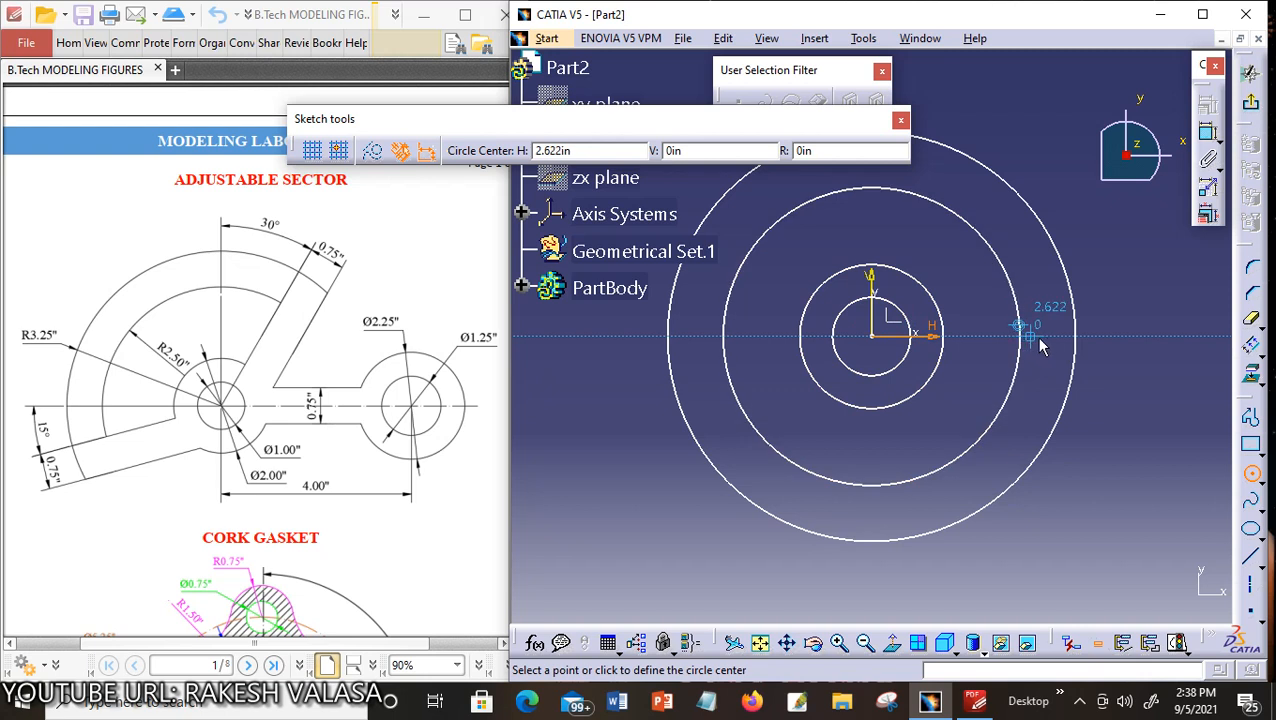
Sketch two concentric circles on the horizontal axis, to the right of the outermost circle, the inner one about 1.22 in in diameter.
{"action": "left_click", "coordinate": [1181, 337]}
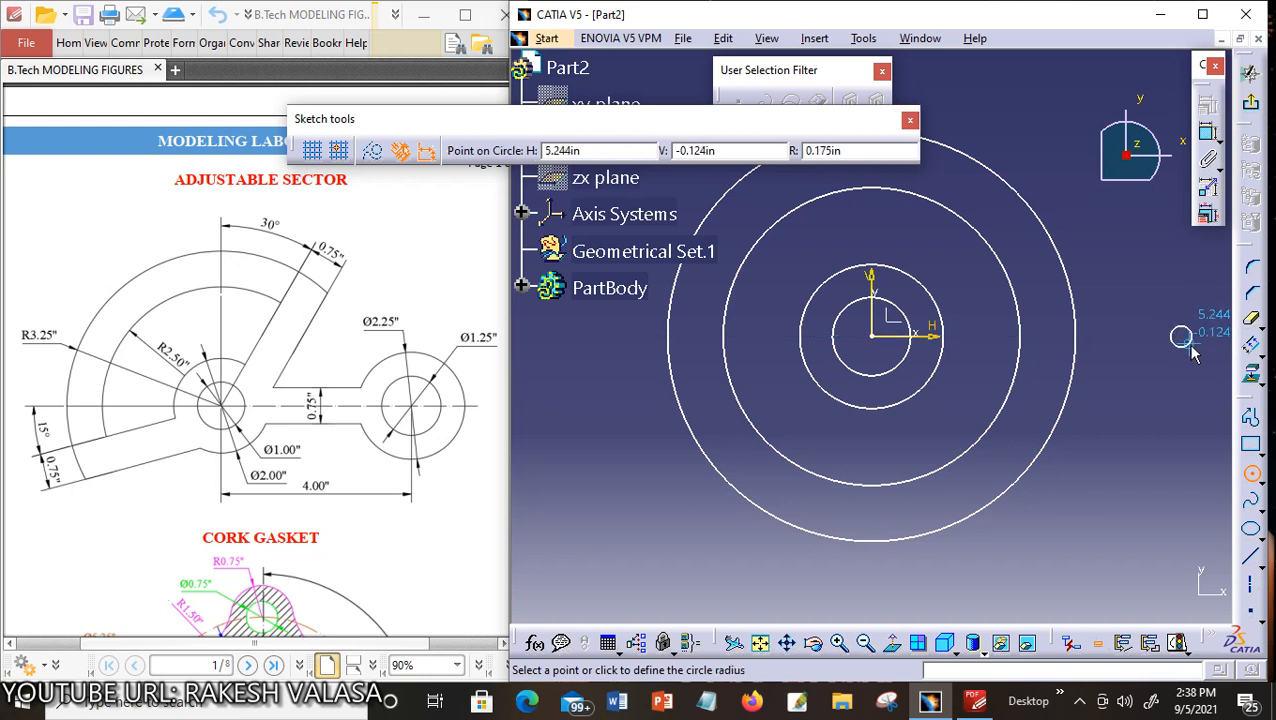
{"action": "left_click", "coordinate": [1203, 368]}
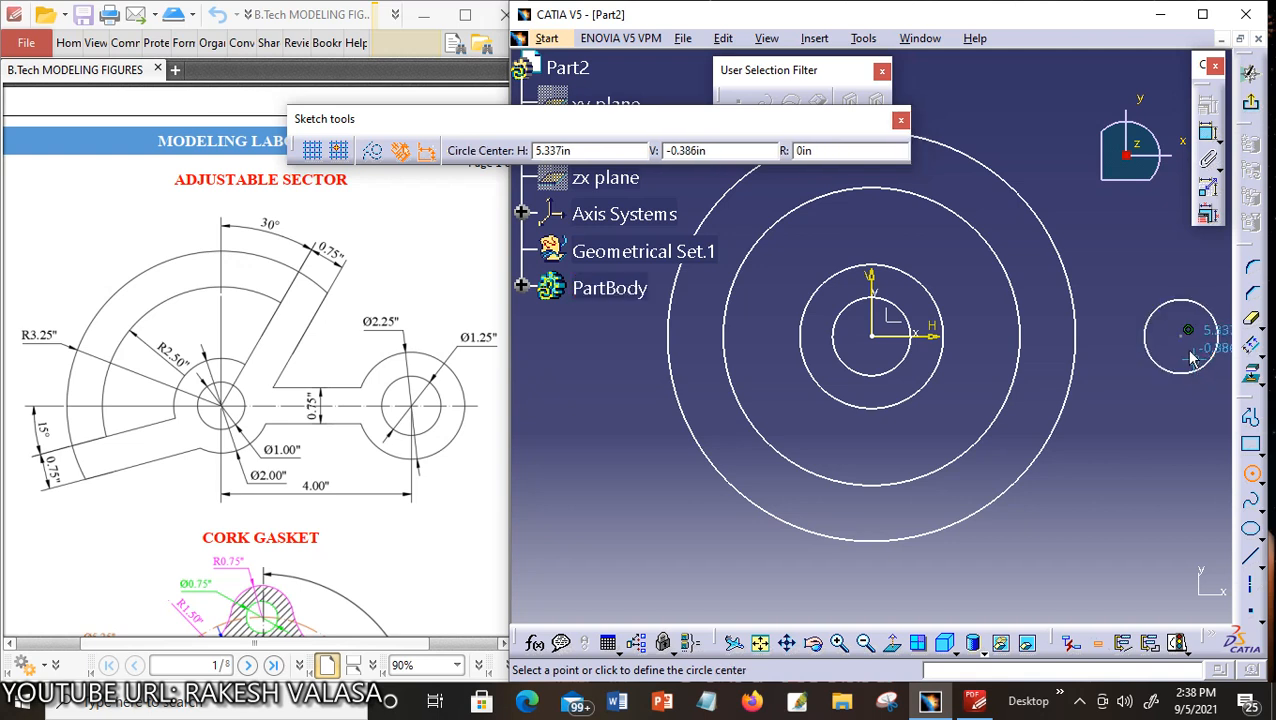
{"action": "left_click", "coordinate": [1187, 333]}
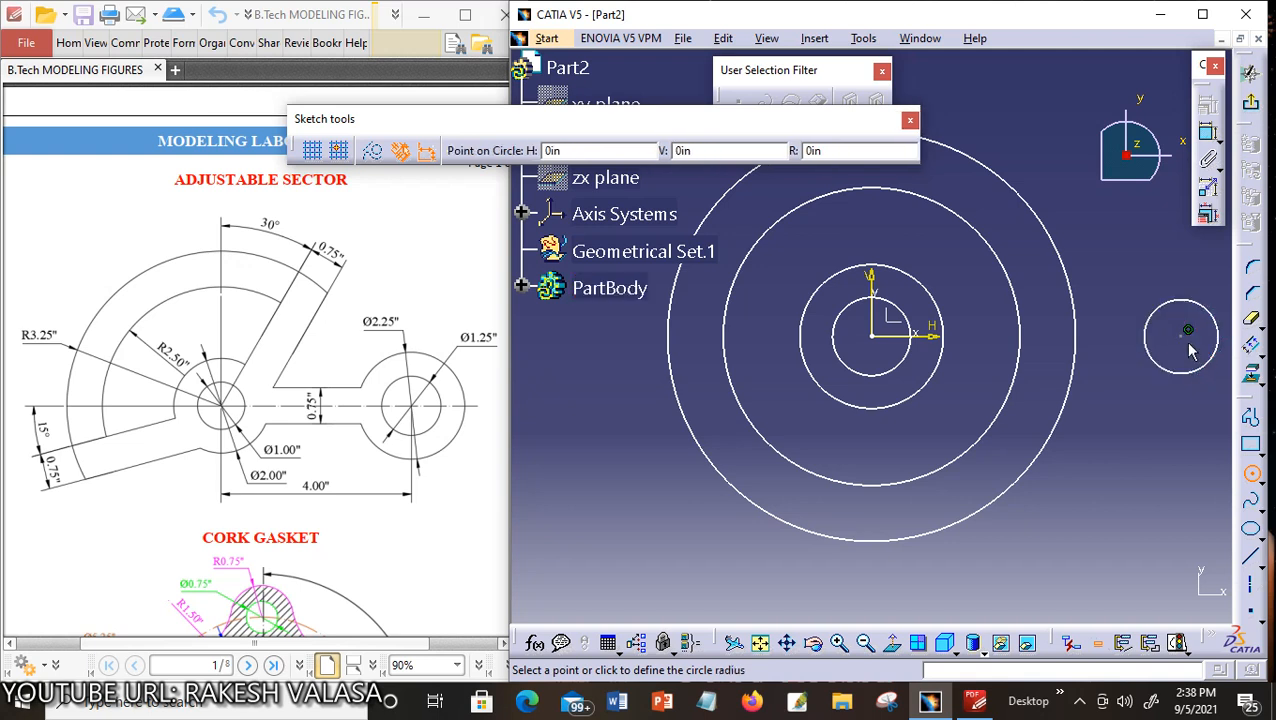
{"action": "left_click", "coordinate": [1210, 397]}
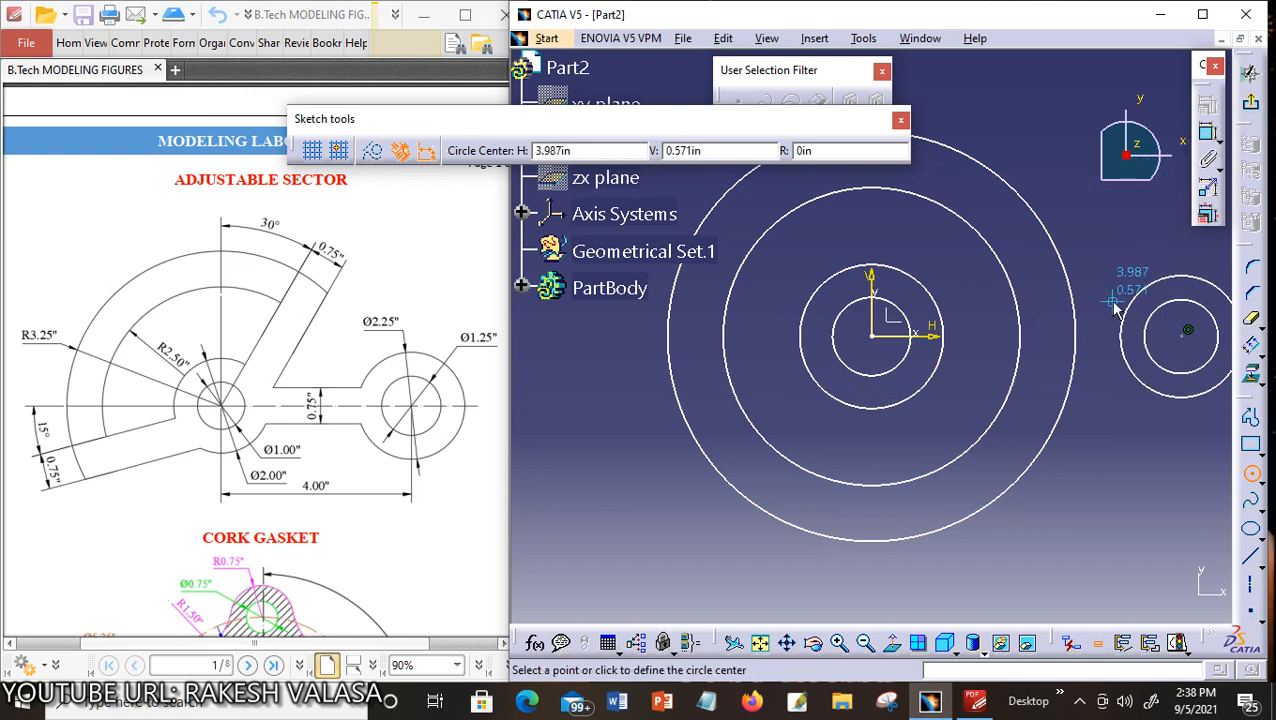
{"action": "key", "text": "Escape"}
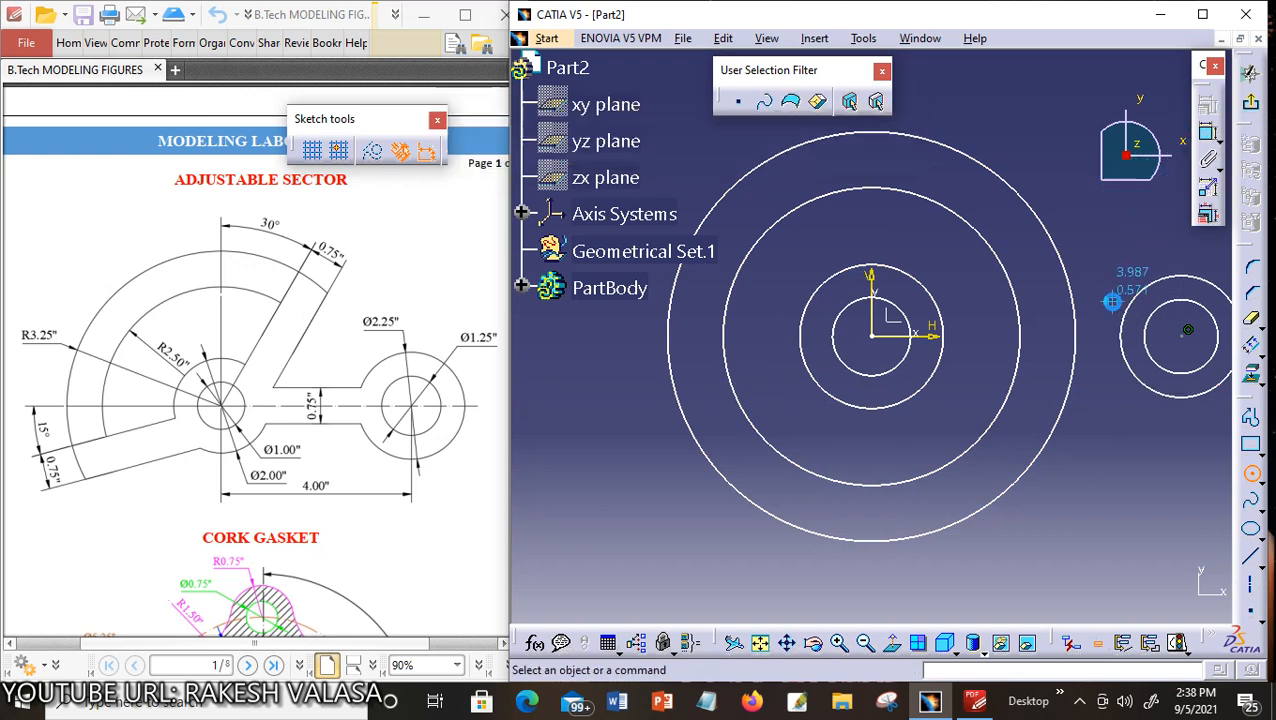
Dimension the innermost circle at the origin and set its diameter to 1 in.
{"action": "left_click", "coordinate": [1209, 137]}
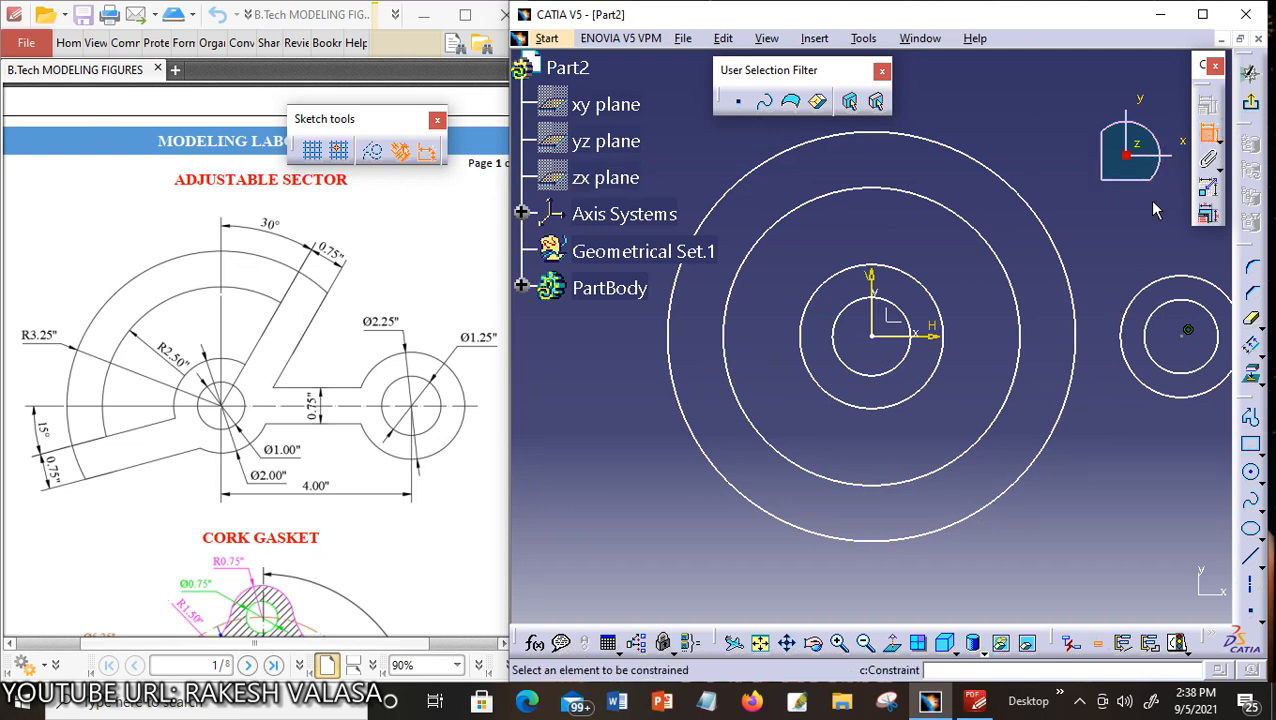
{"action": "left_click", "coordinate": [899, 374]}
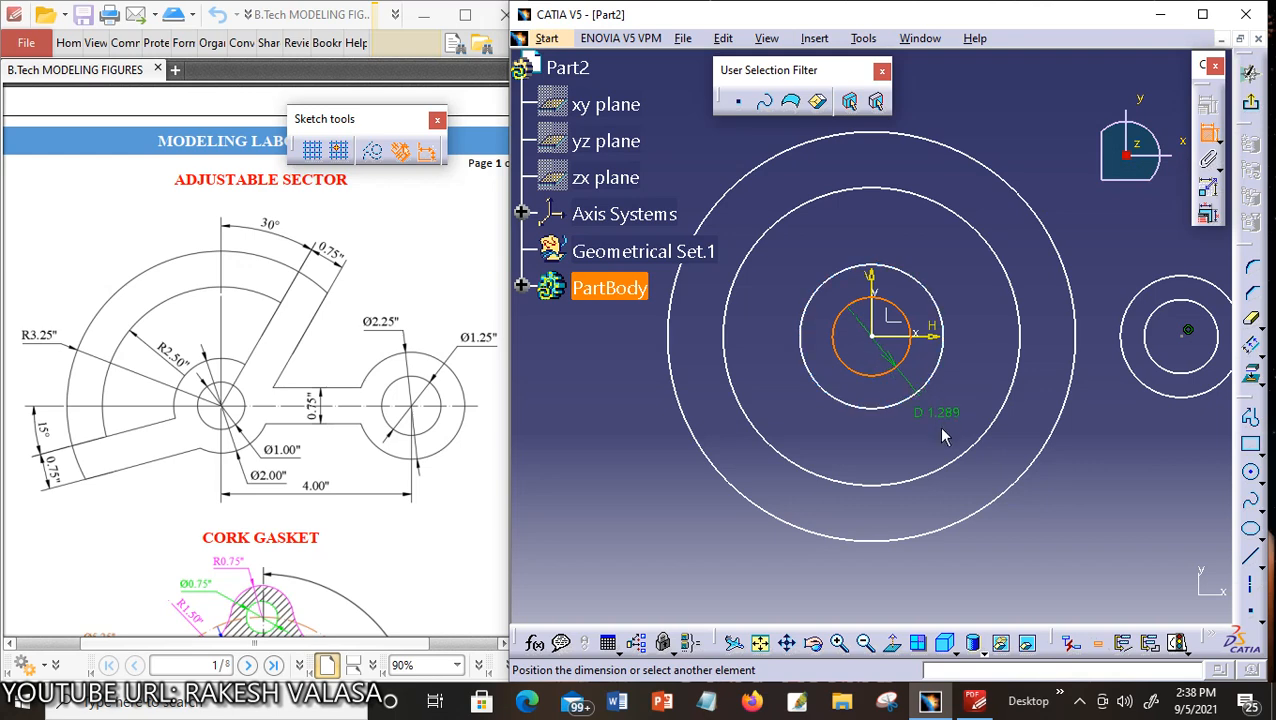
{"action": "left_click", "coordinate": [942, 437]}
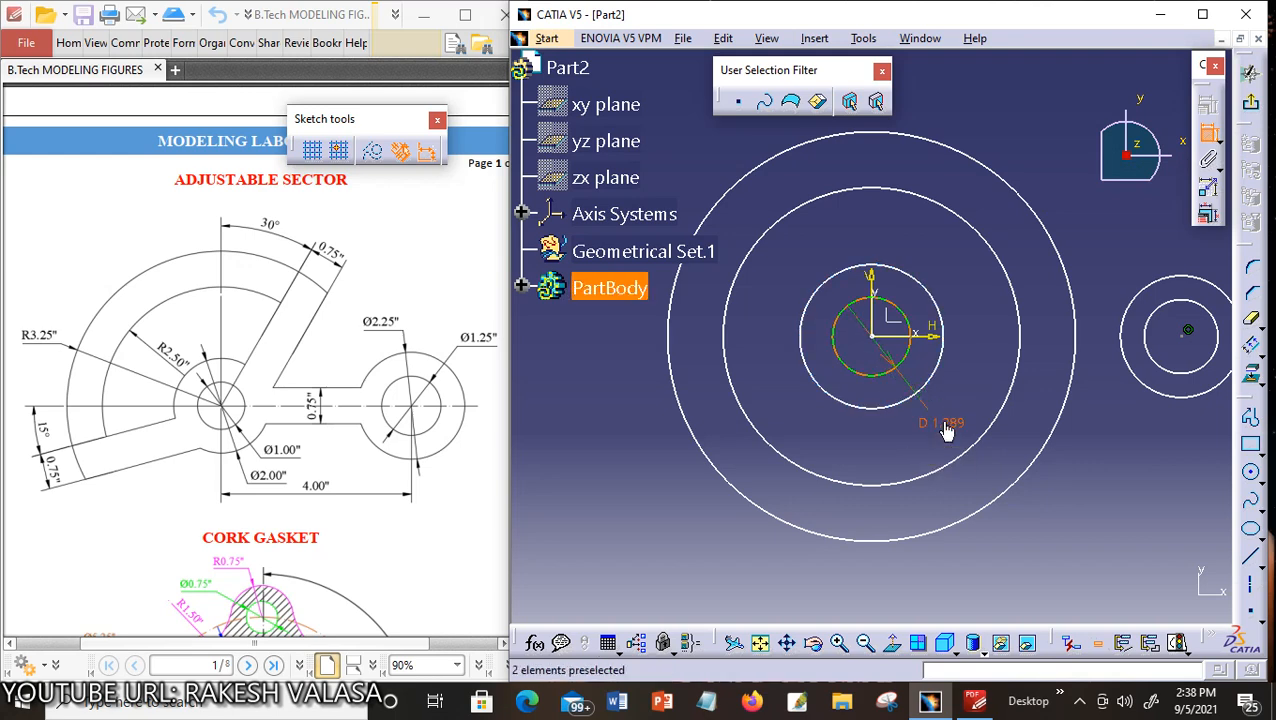
{"action": "double_click", "coordinate": [940, 425]}
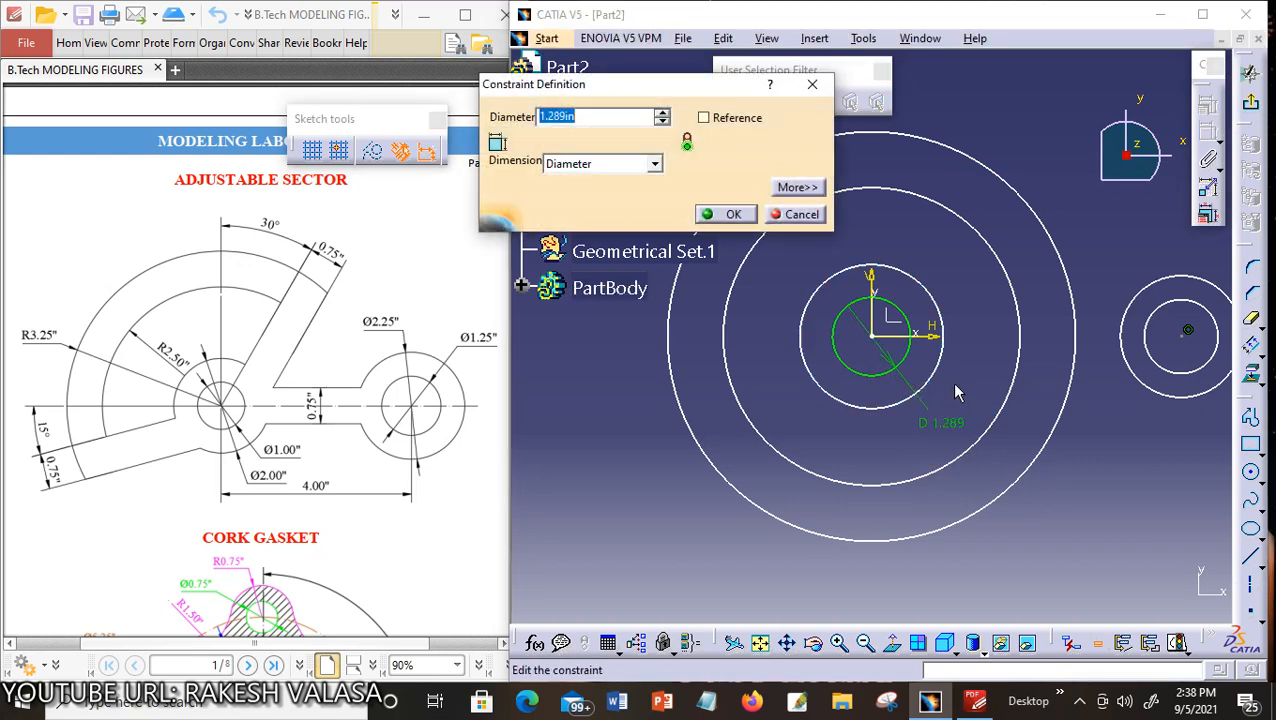
{"action": "type", "text": "1"}
{"action": "key", "text": "Return"}
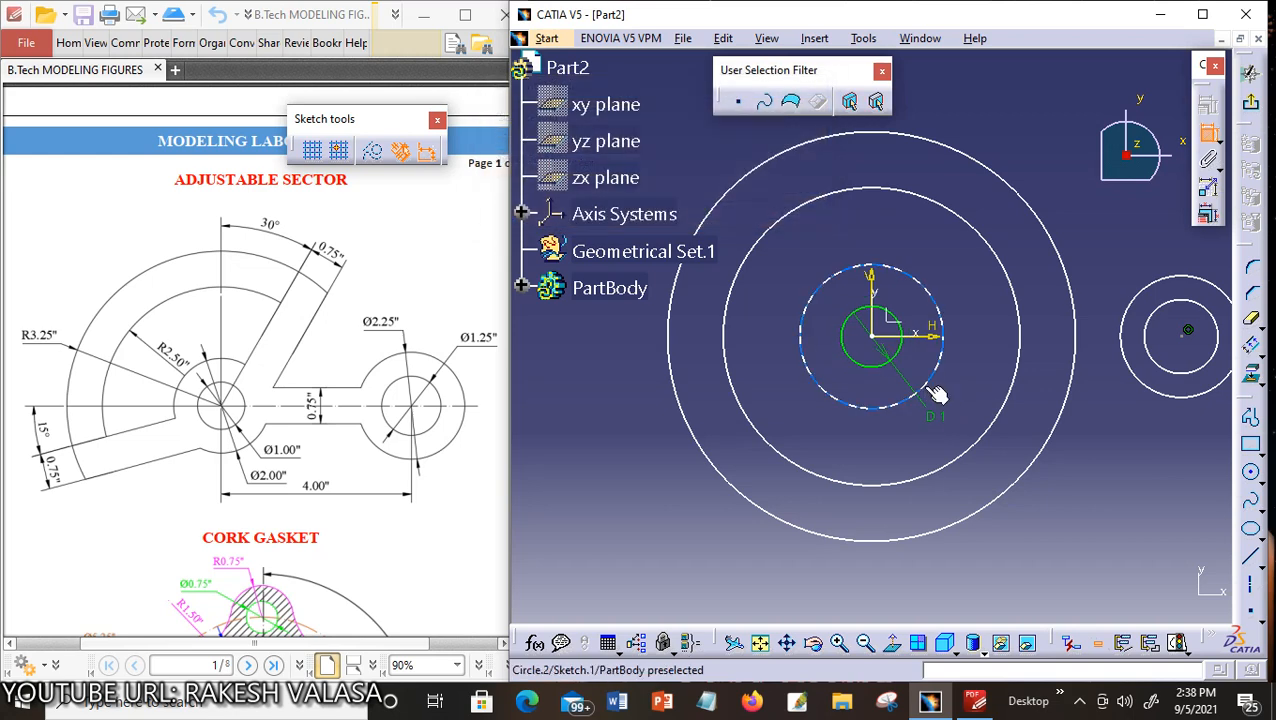
Dimension the second circle around the origin and set its diameter to 2 in.
{"action": "left_click", "coordinate": [928, 390]}
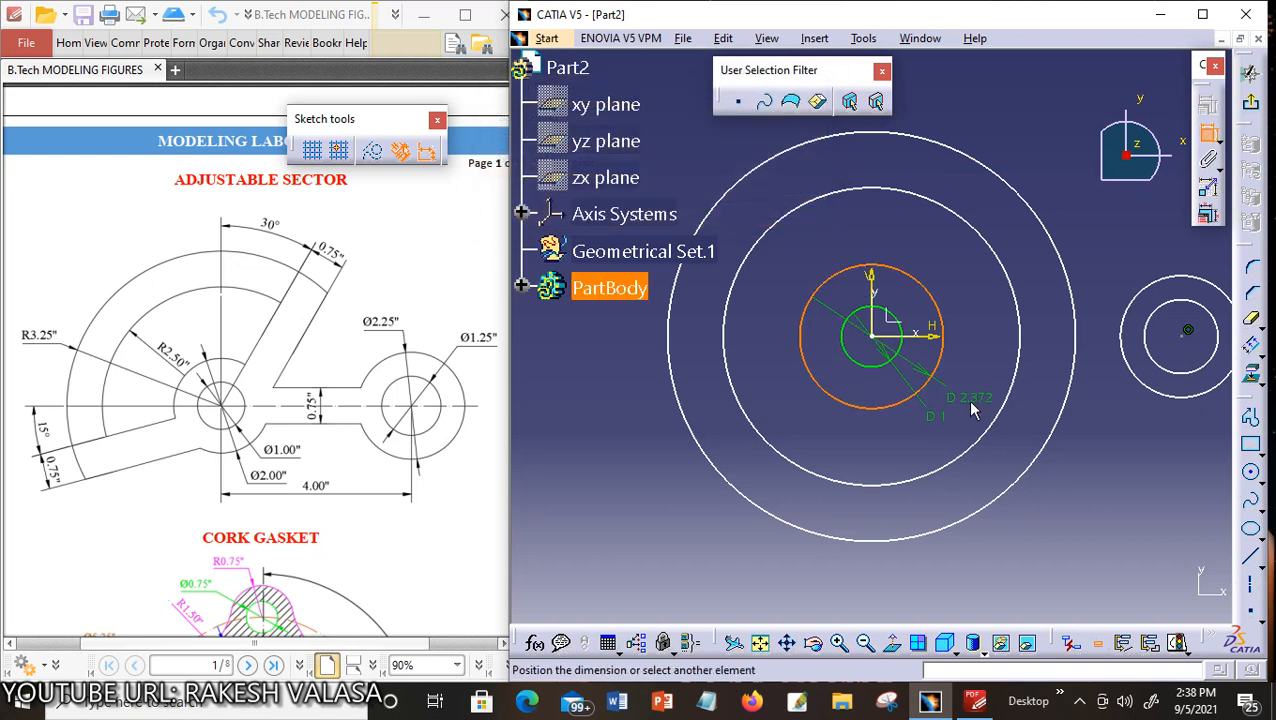
{"action": "left_click", "coordinate": [974, 398]}
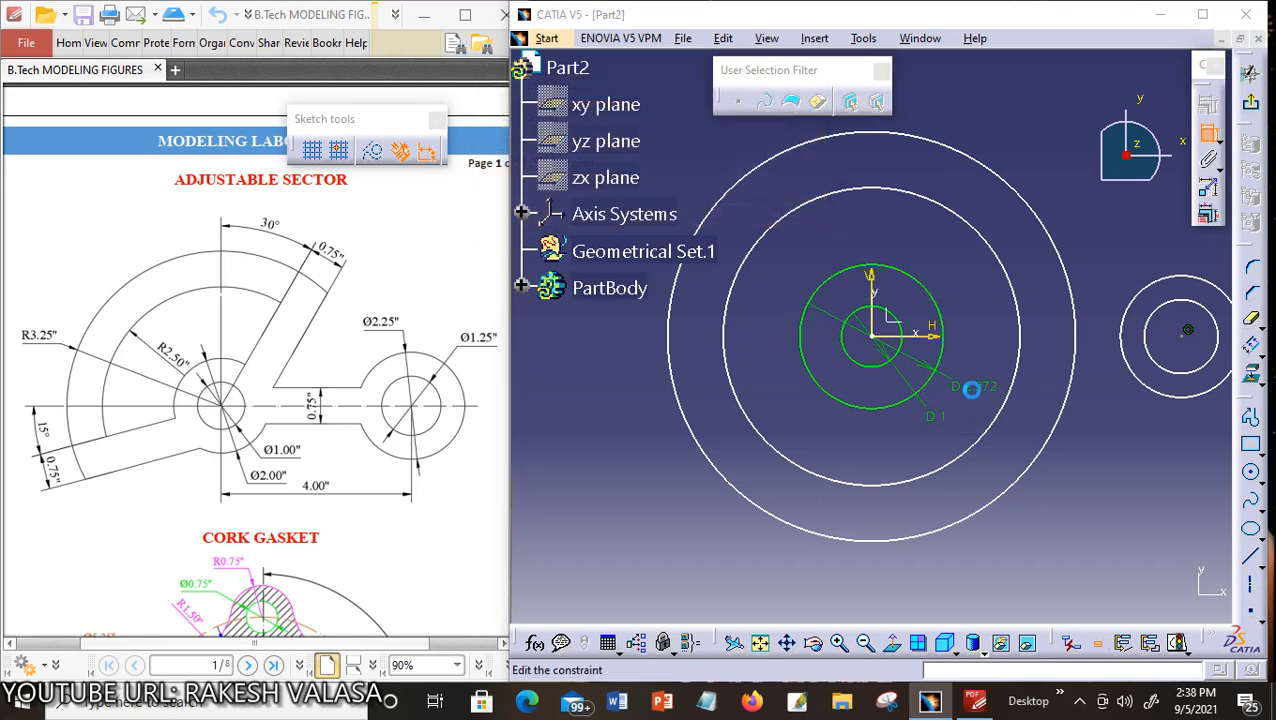
{"action": "double_click", "coordinate": [975, 392]}
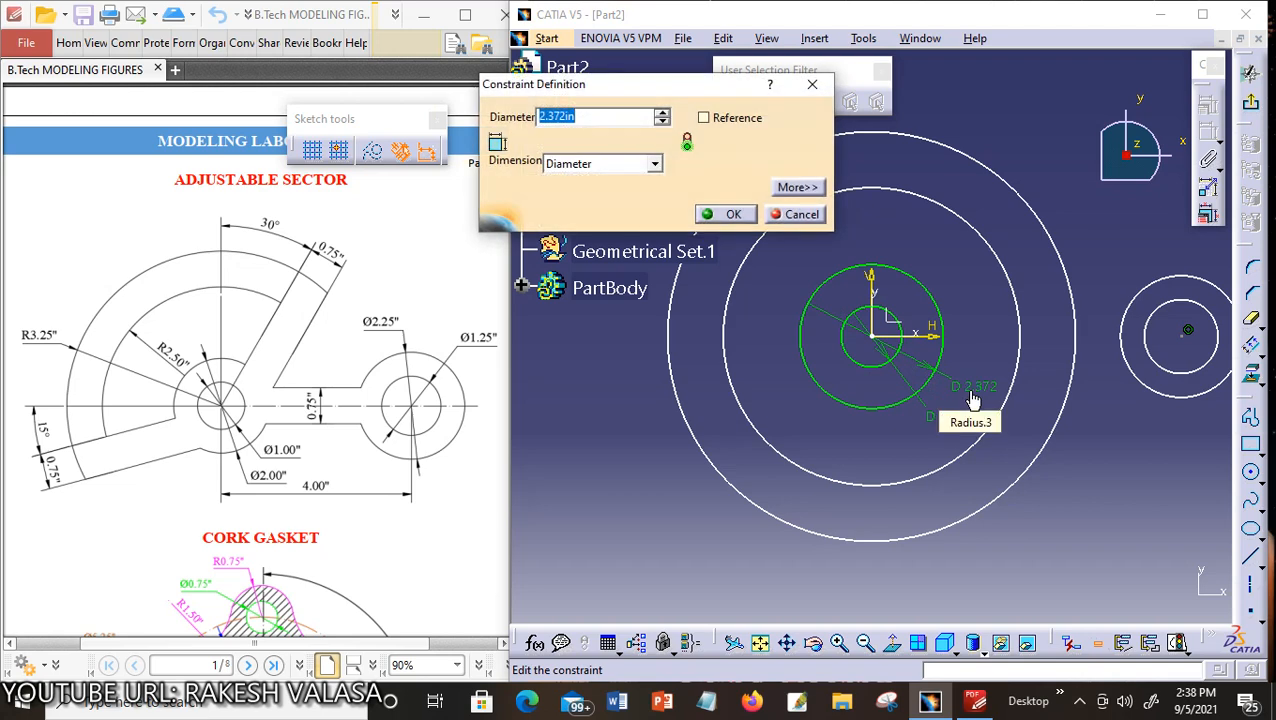
{"action": "type", "text": "2"}
{"action": "key", "text": "Return"}
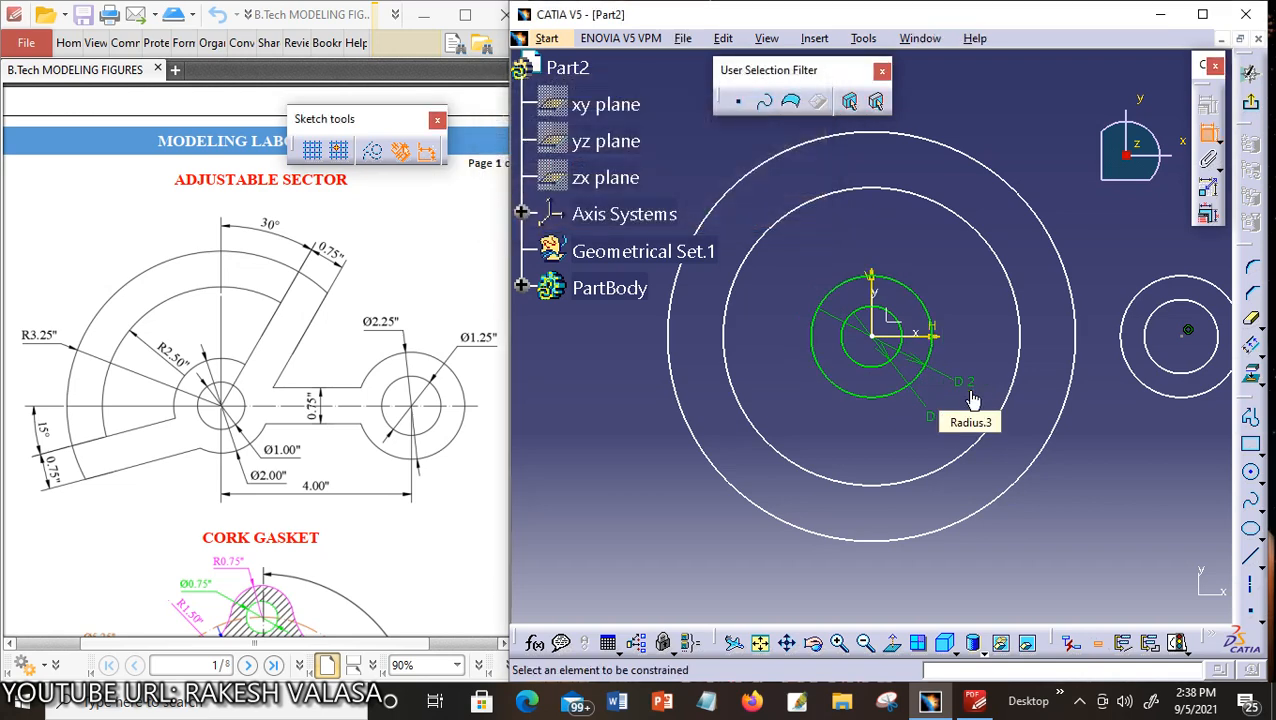
Dimension the inner circle of the right-hand pair and set its diameter to 1.25 in.
{"action": "left_click", "coordinate": [1187, 373]}
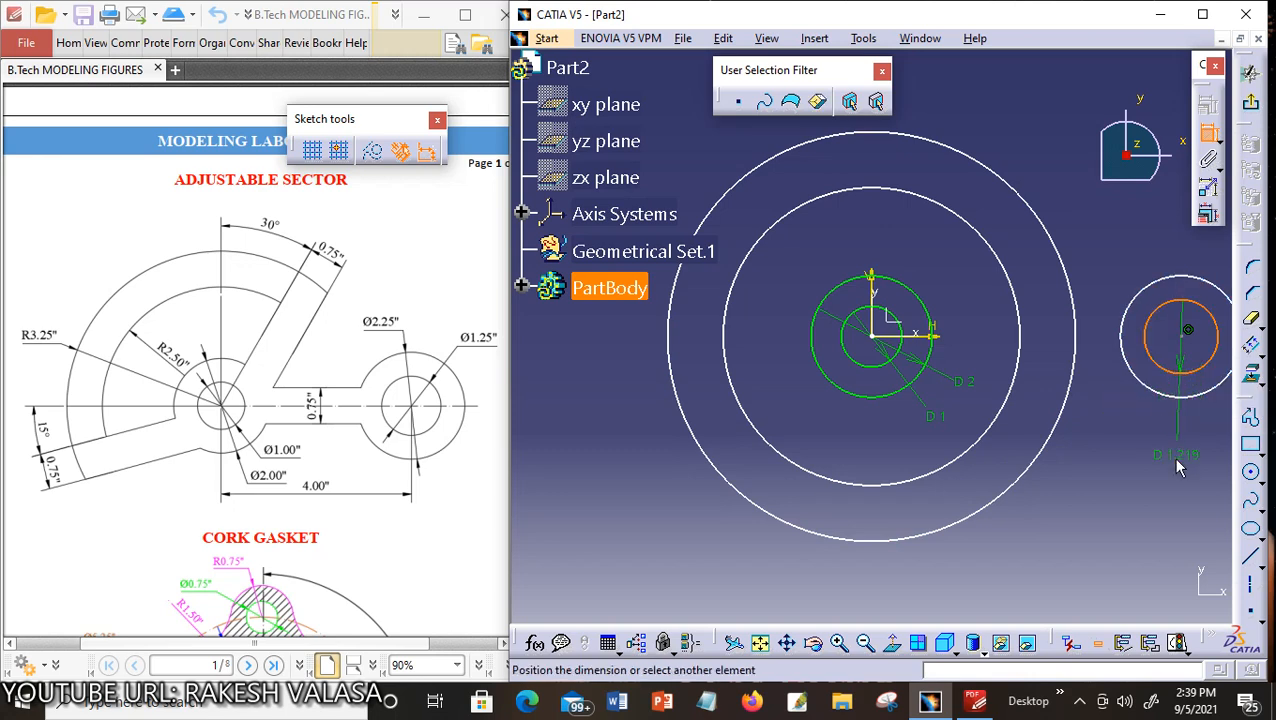
{"action": "left_click", "coordinate": [1143, 452]}
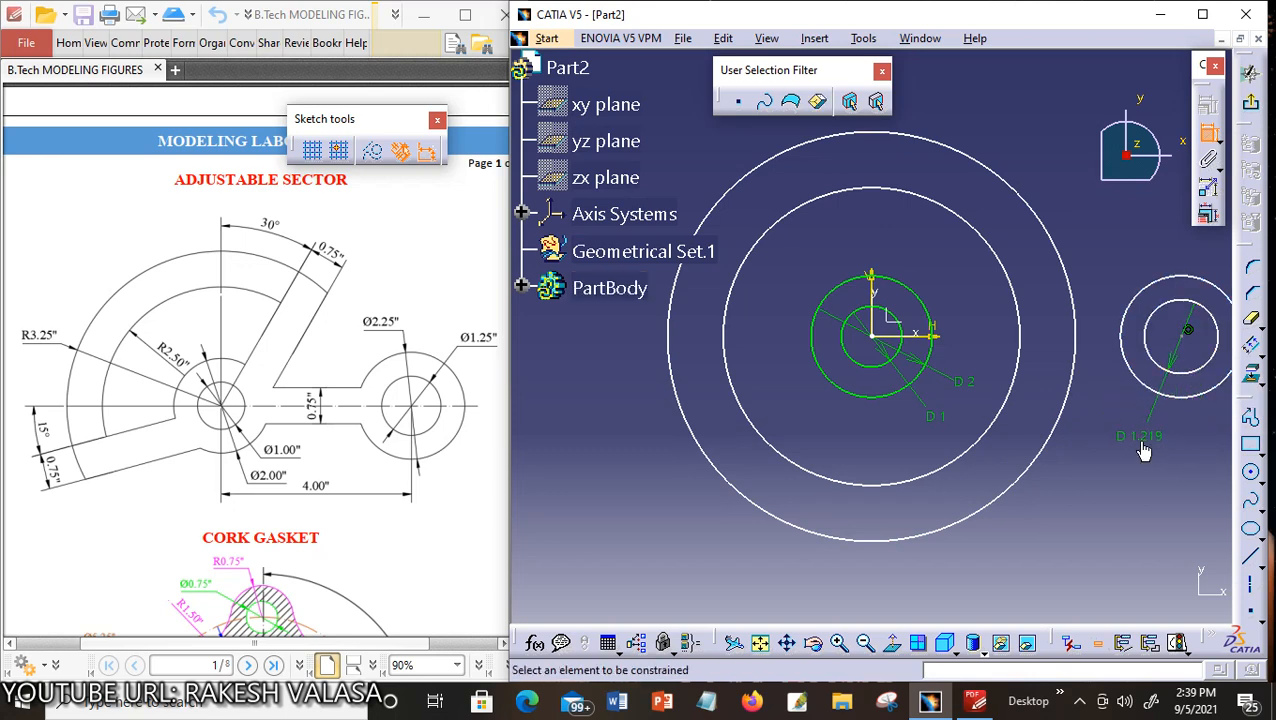
{"action": "double_click", "coordinate": [1140, 438]}
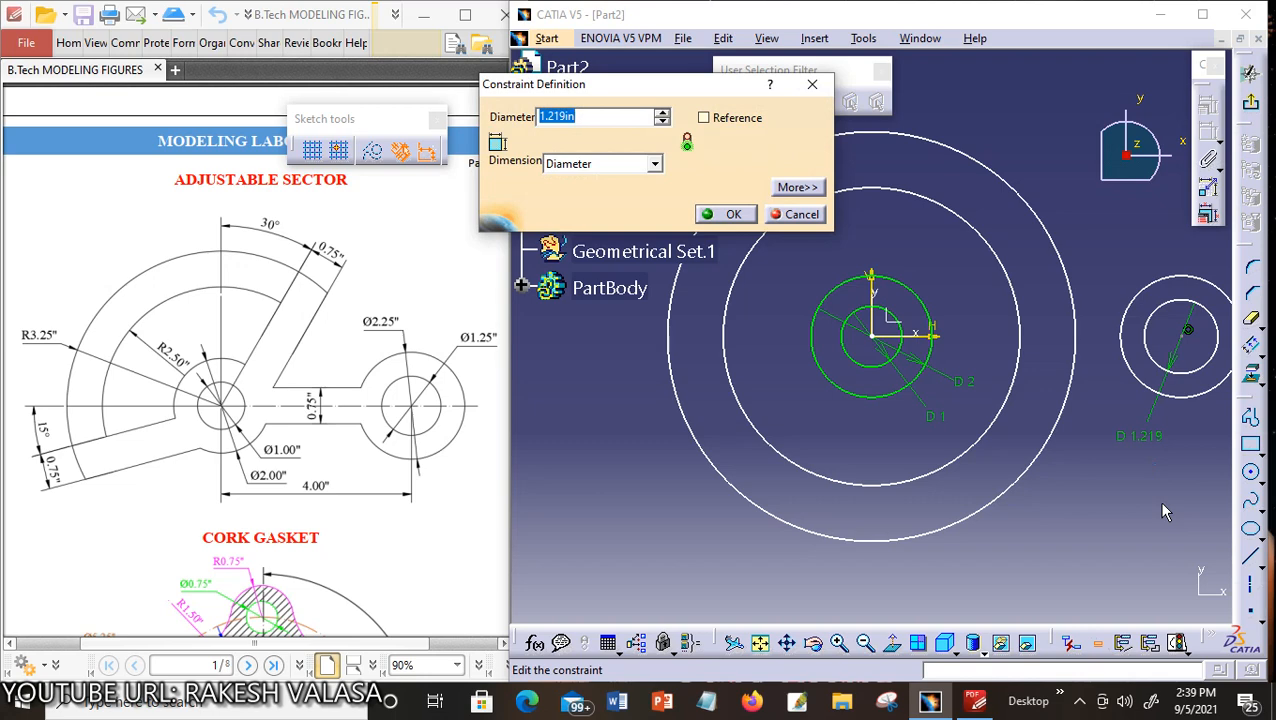
{"action": "type", "text": "1.25"}
{"action": "key", "text": "Return"}
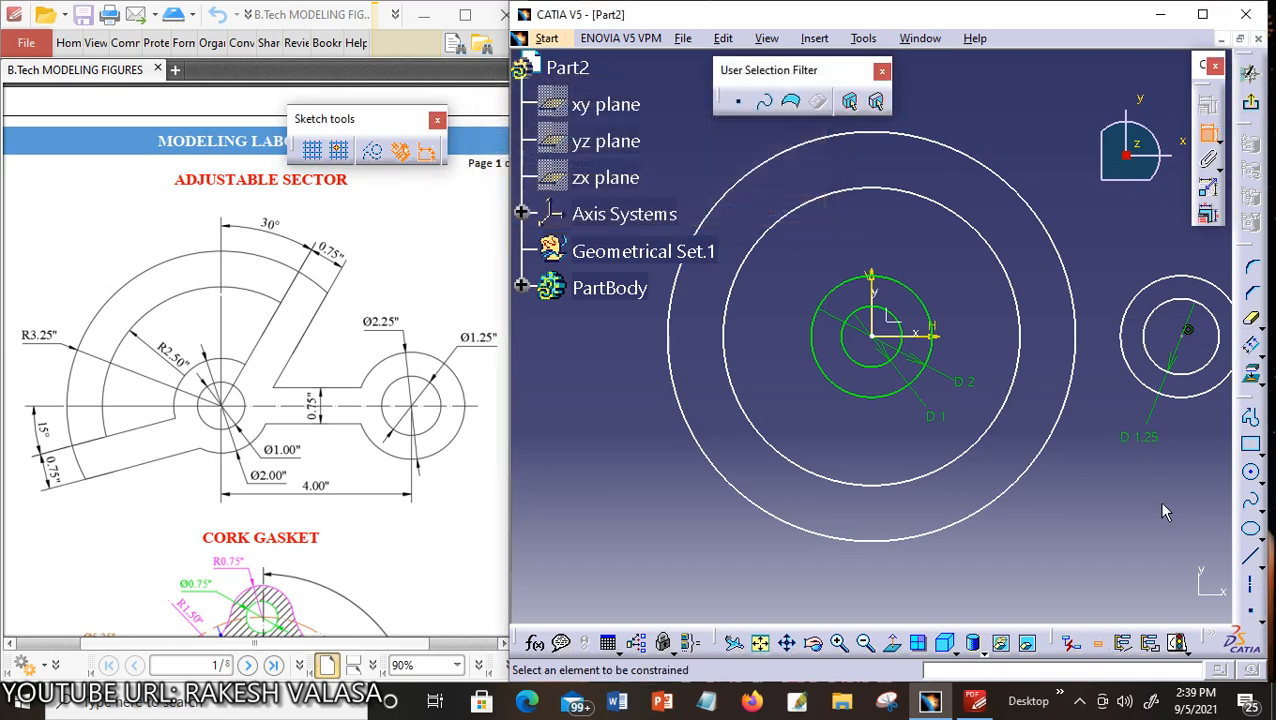
Dimension the outer circle of the right-hand pair and set its diameter to 2.25 in.
{"action": "left_click", "coordinate": [1200, 397]}
{"action": "left_click", "coordinate": [1210, 462]}
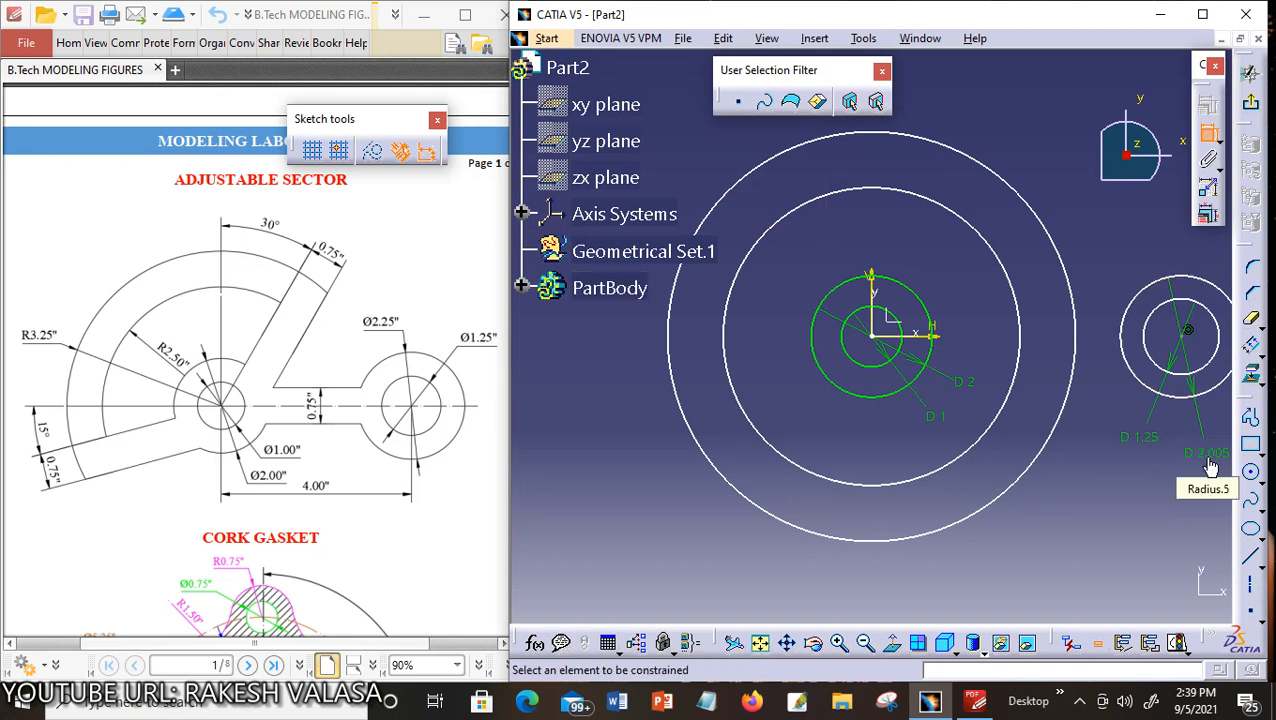
{"action": "double_click", "coordinate": [1210, 462]}
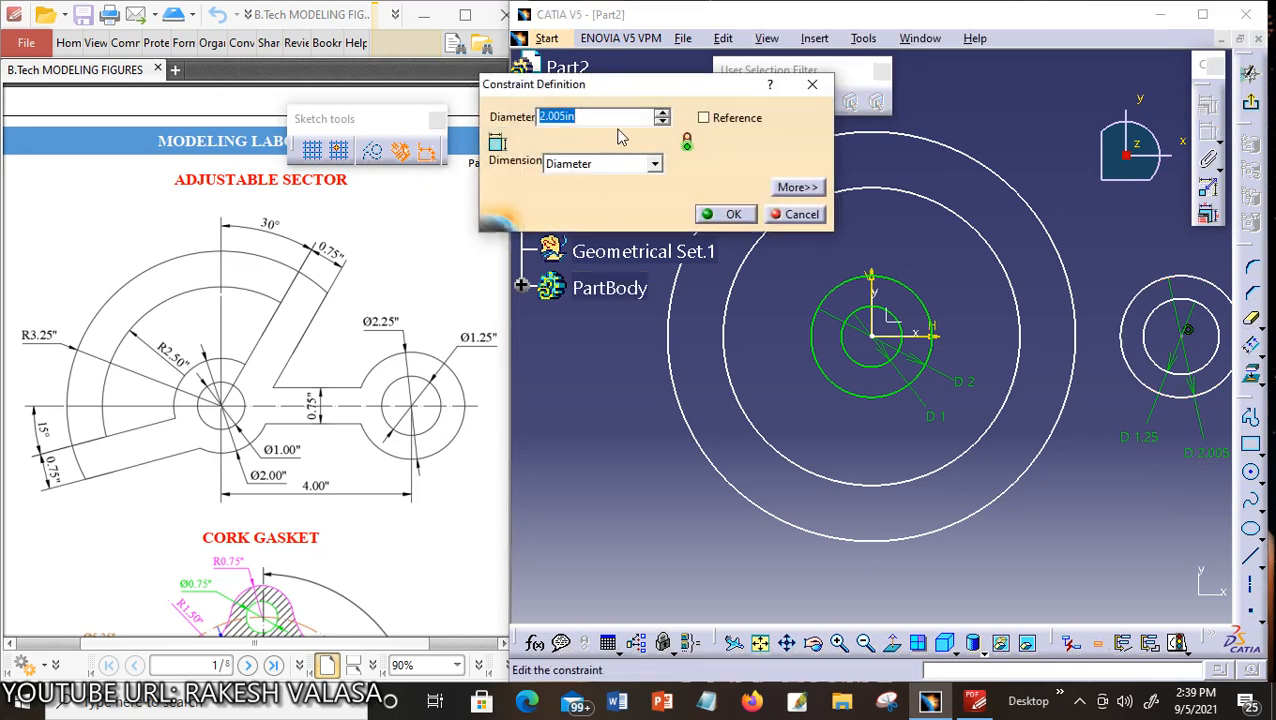
{"action": "type", "text": "2.25"}
{"action": "key", "text": "Return"}
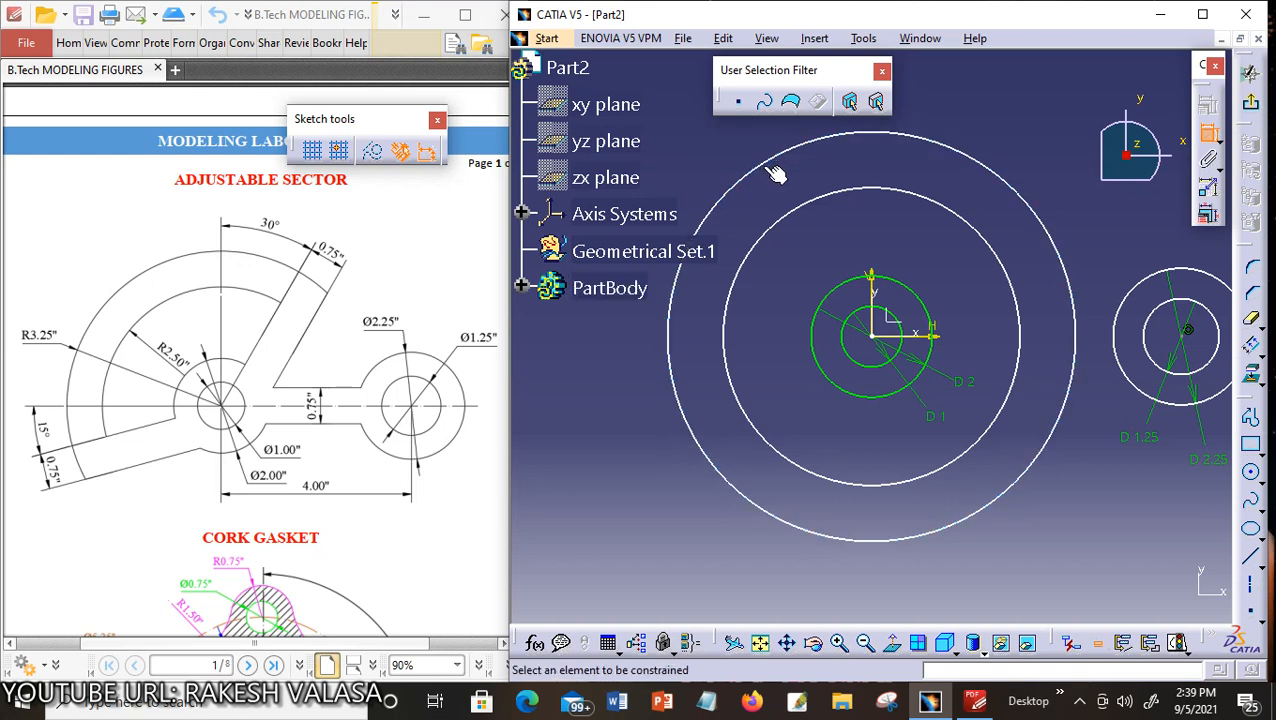
Dimension the third circle around the origin as a radius and set it to 2.5 in.
{"action": "left_click", "coordinate": [760, 258]}
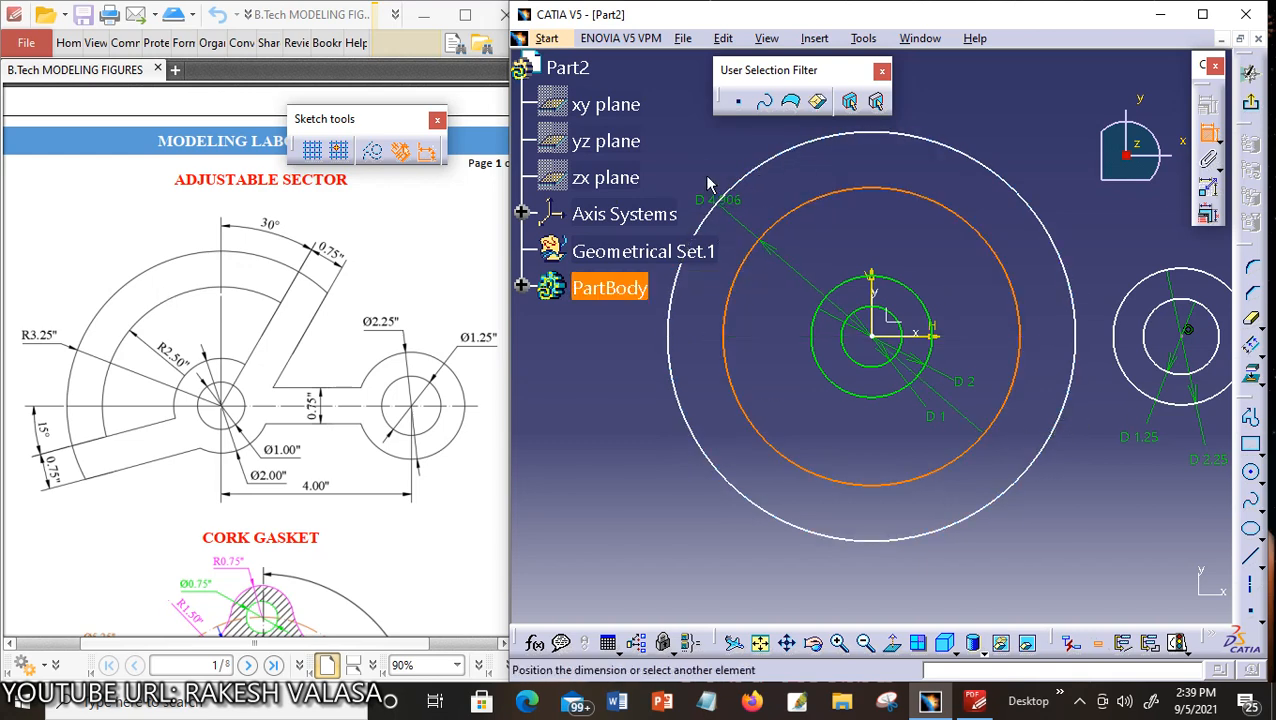
{"action": "left_click", "coordinate": [700, 155]}
{"action": "double_click", "coordinate": [700, 155]}
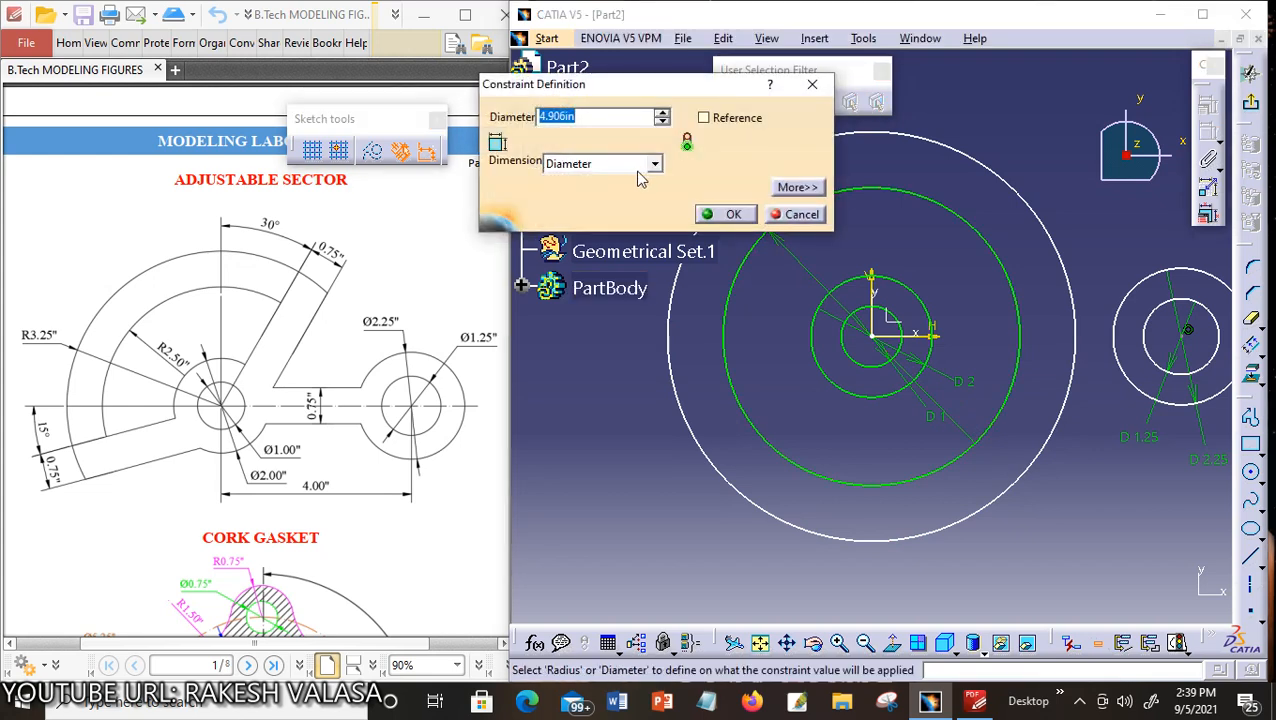
{"action": "left_click", "coordinate": [654, 164]}
{"action": "left_click", "coordinate": [632, 182]}
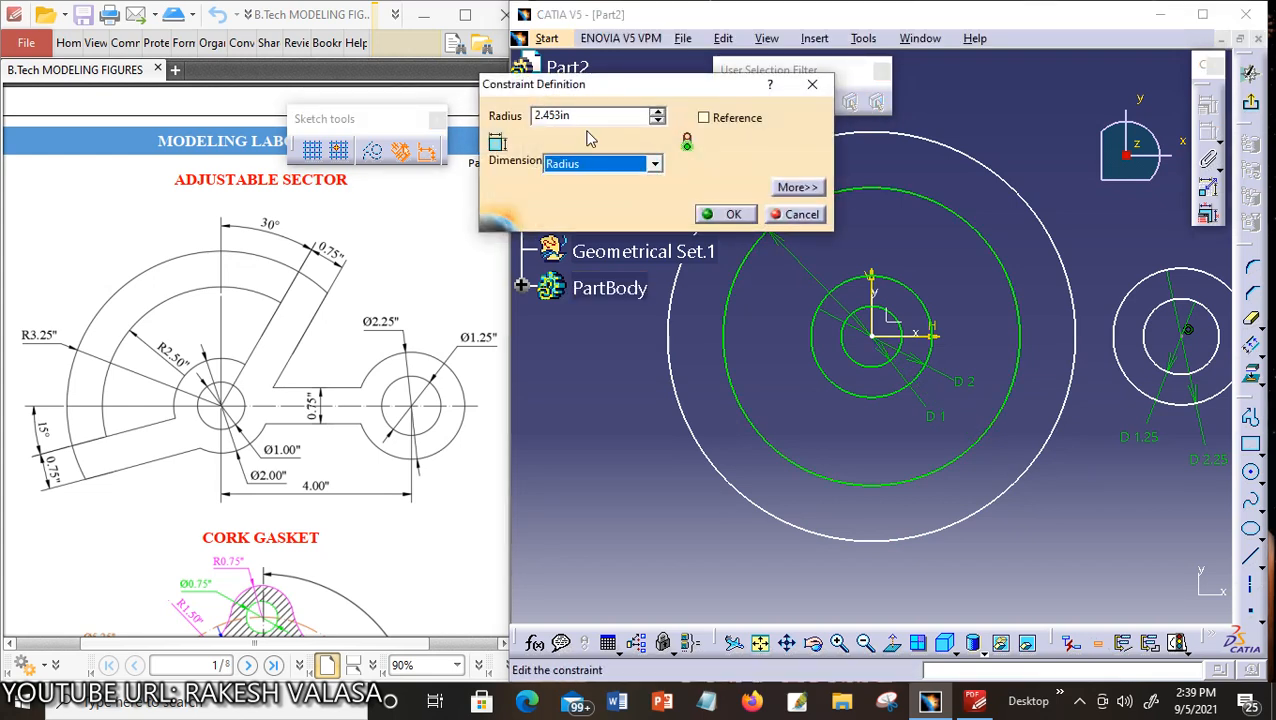
{"action": "left_click_drag", "start_coordinate": [572, 117], "coordinate": [510, 118]}
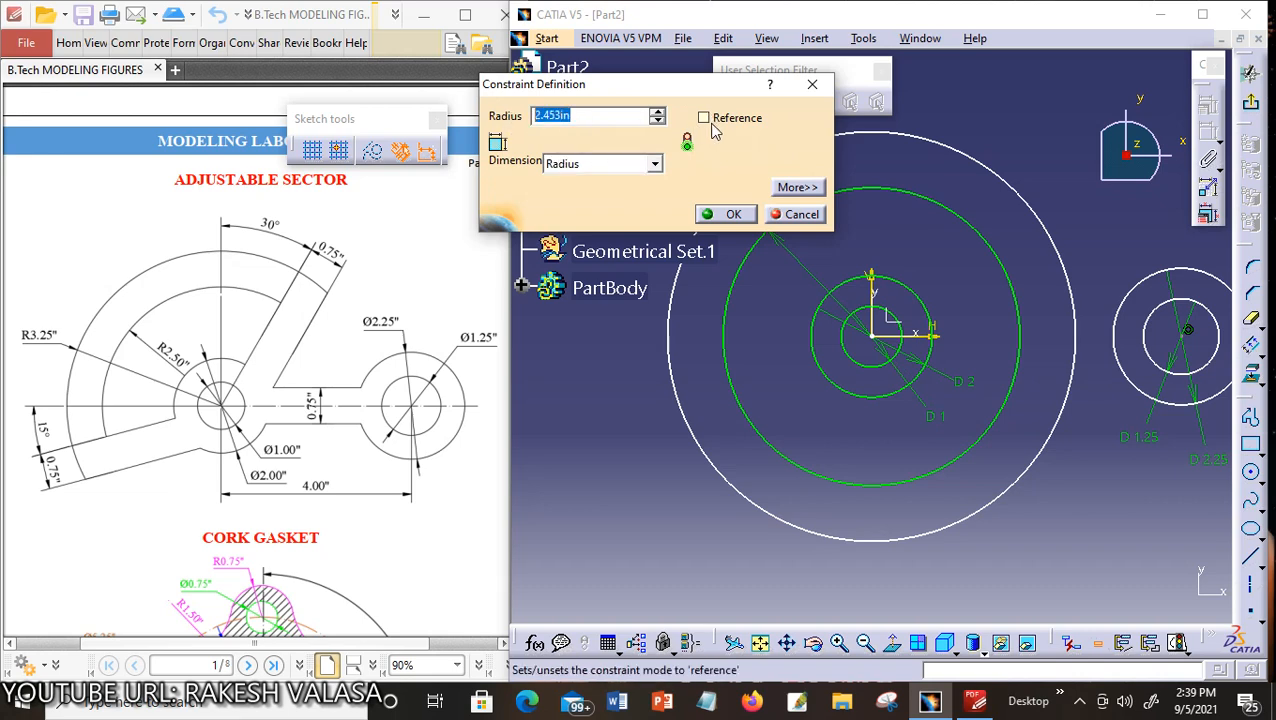
{"action": "type", "text": "2.5"}
{"action": "key", "text": "Return"}
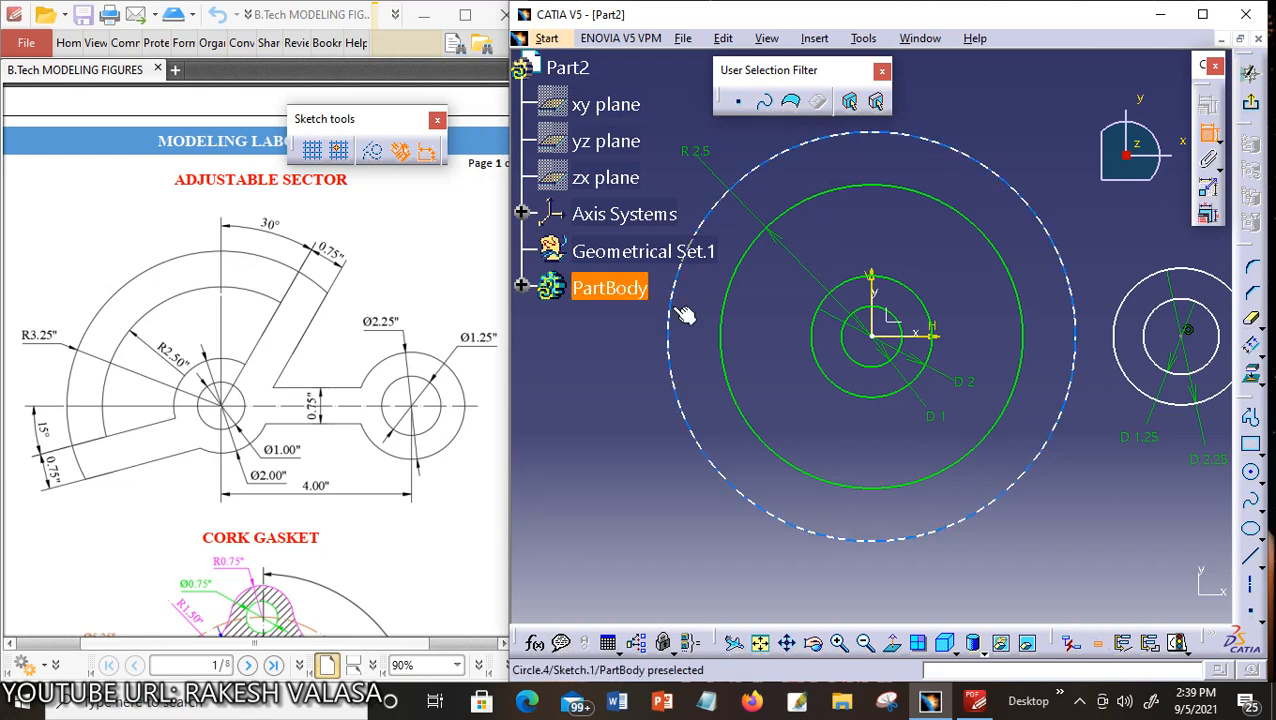
Dimension the outermost circle around the origin and set its radius to 3.25 in.
{"action": "left_click", "coordinate": [712, 227]}
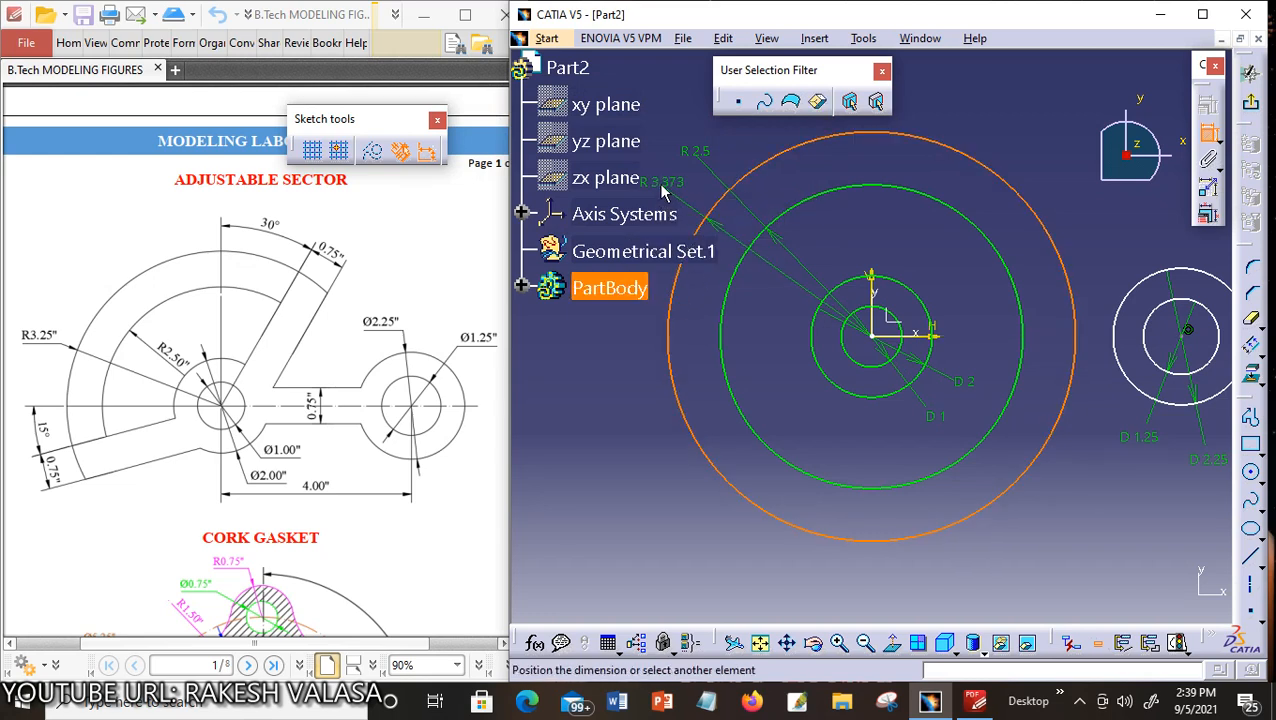
{"action": "left_click", "coordinate": [663, 190]}
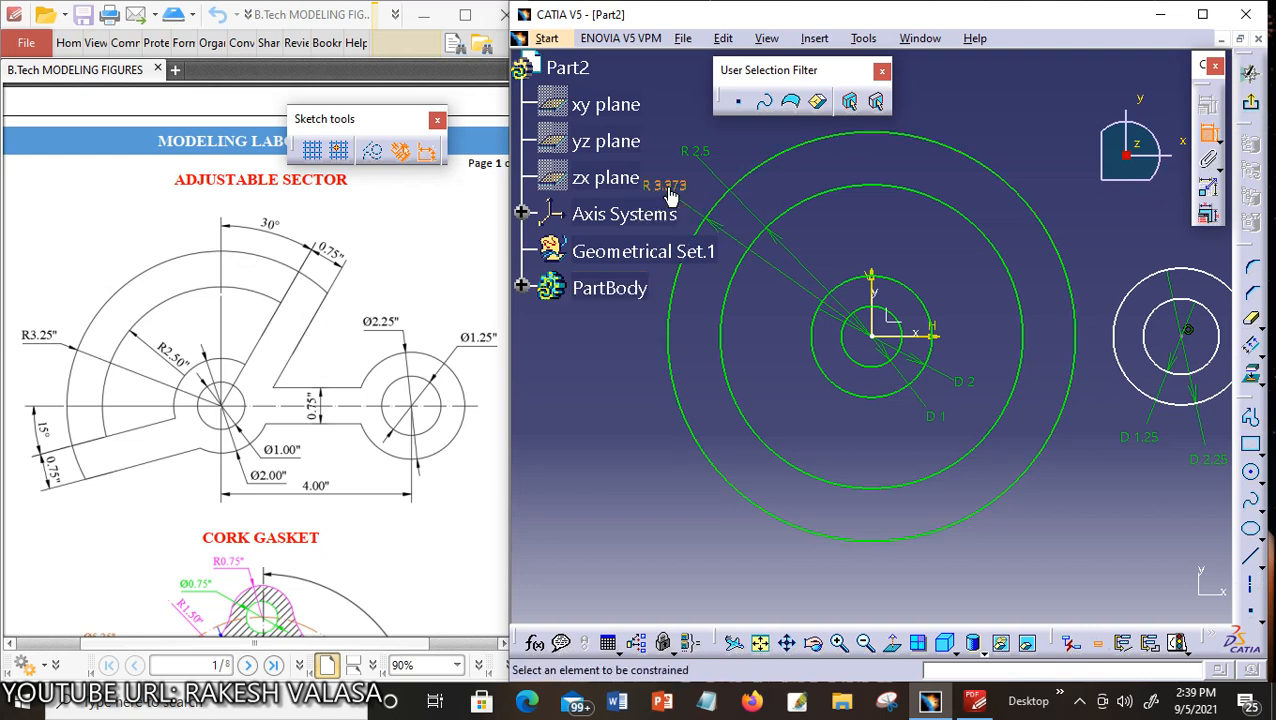
{"action": "double_click", "coordinate": [671, 185]}
{"action": "type", "text": "3.25"}
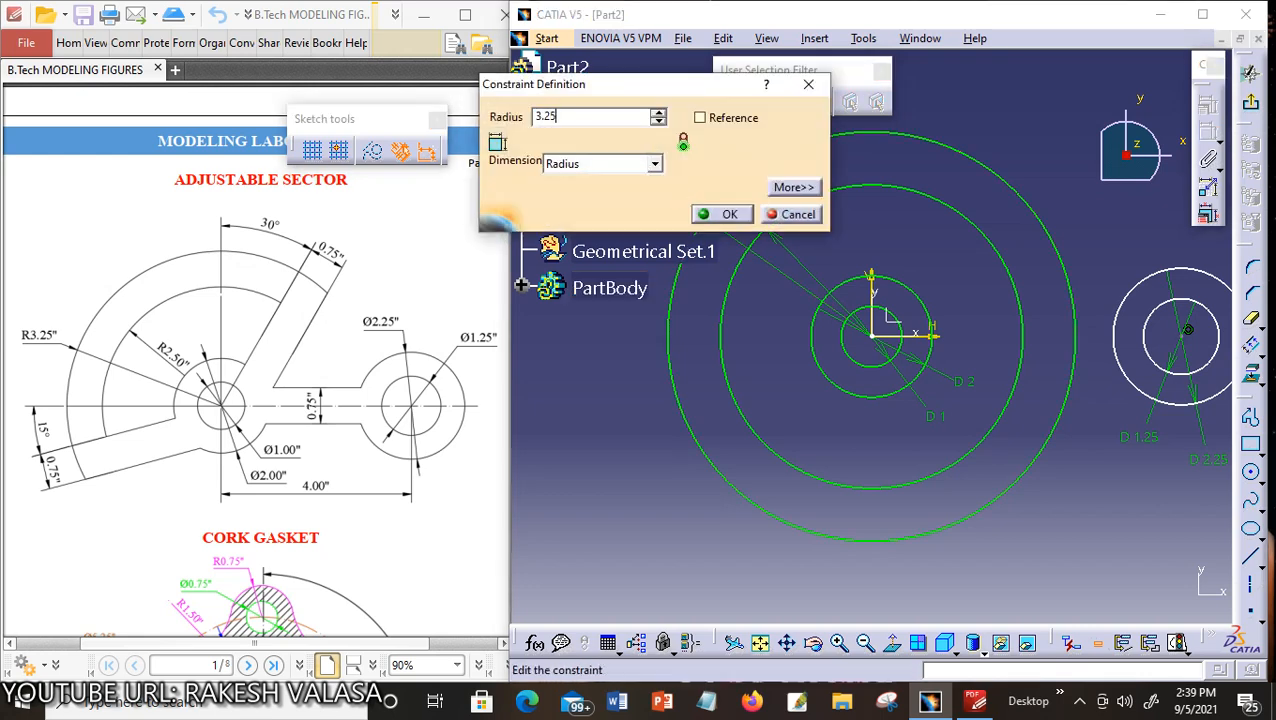
{"action": "key", "text": "Return"}
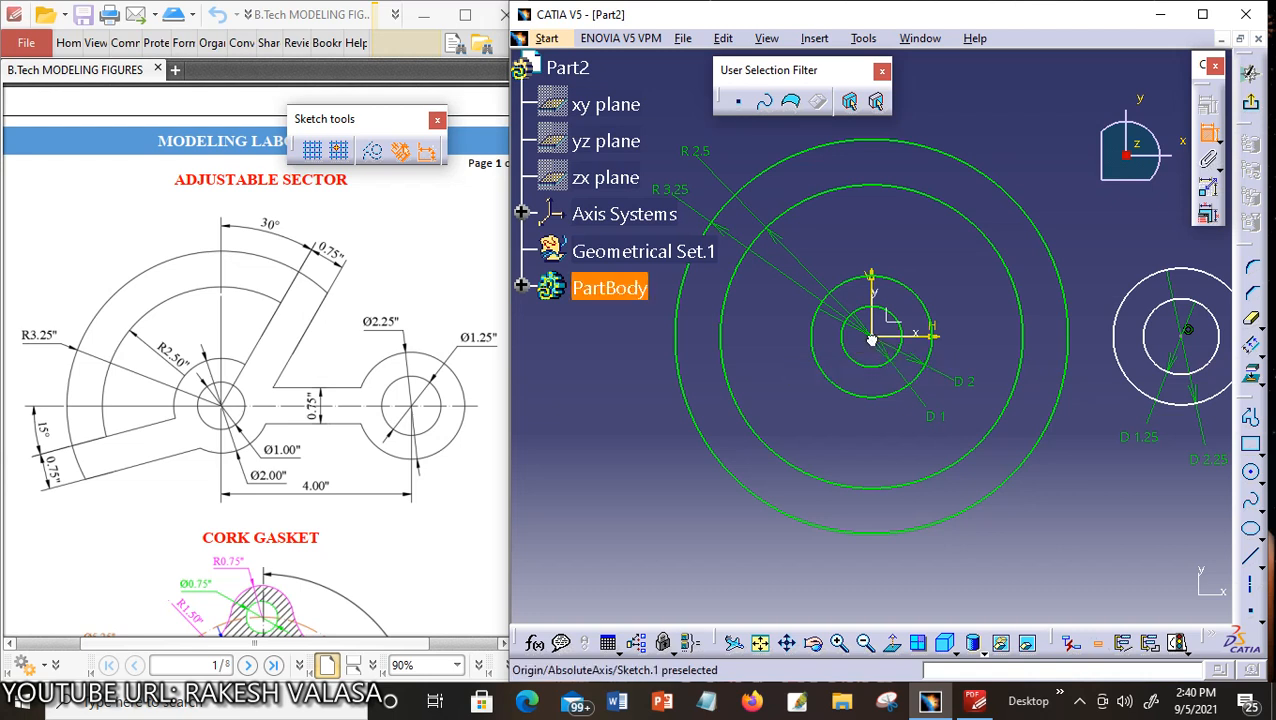
Dimension the distance between the origin and the right-hand circles' centre and set it to 4 in.
{"action": "left_click", "coordinate": [1188, 332]}
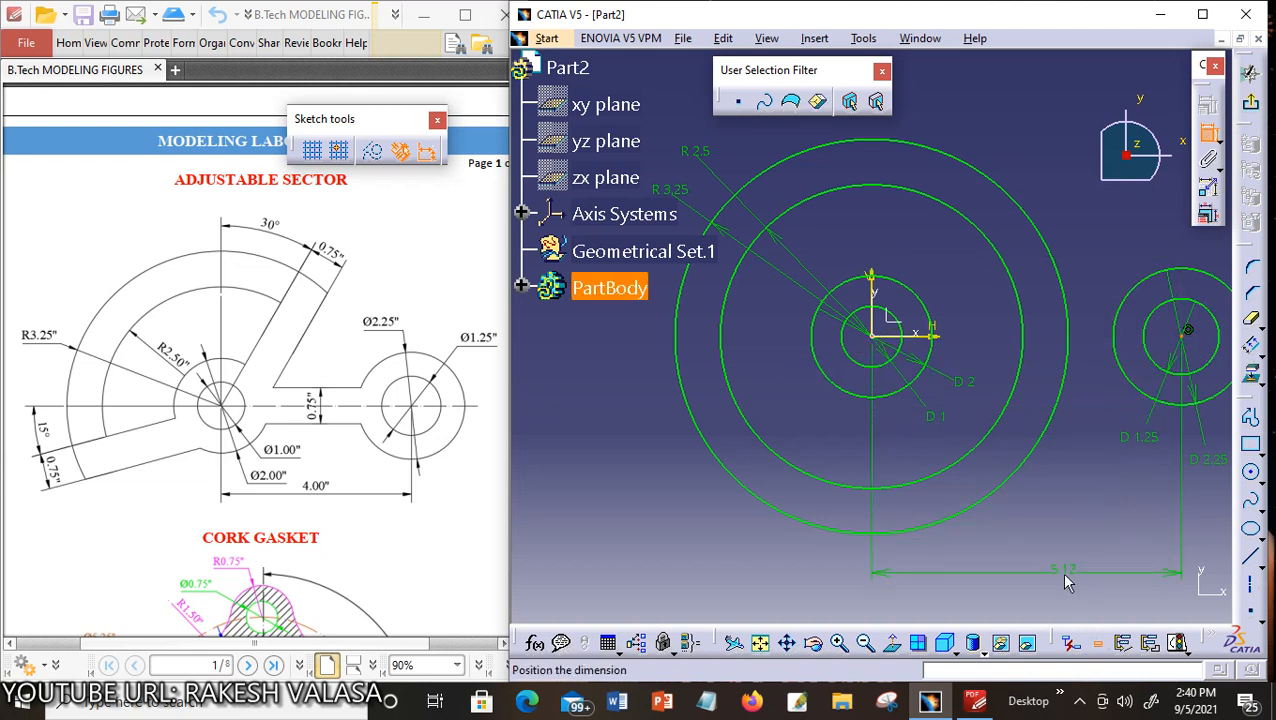
{"action": "left_click", "coordinate": [1052, 591]}
{"action": "double_click", "coordinate": [1052, 591]}
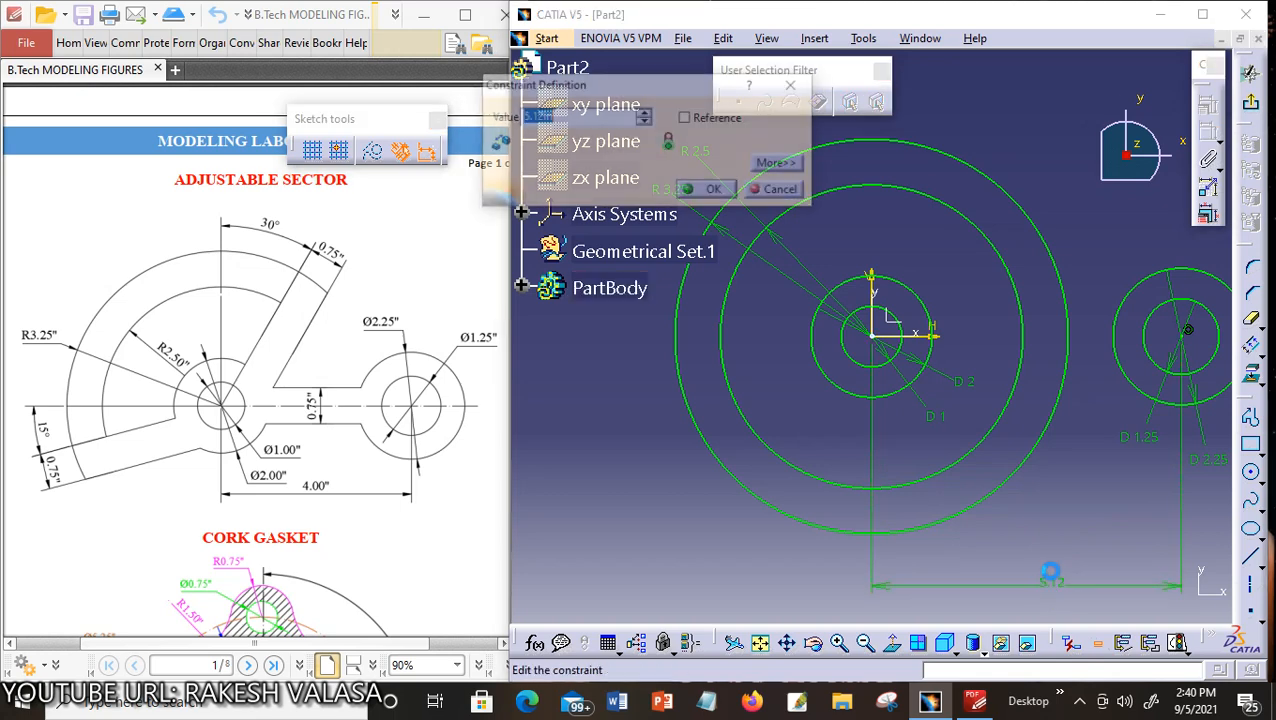
{"action": "type", "text": "4"}
{"action": "key", "text": "Return"}
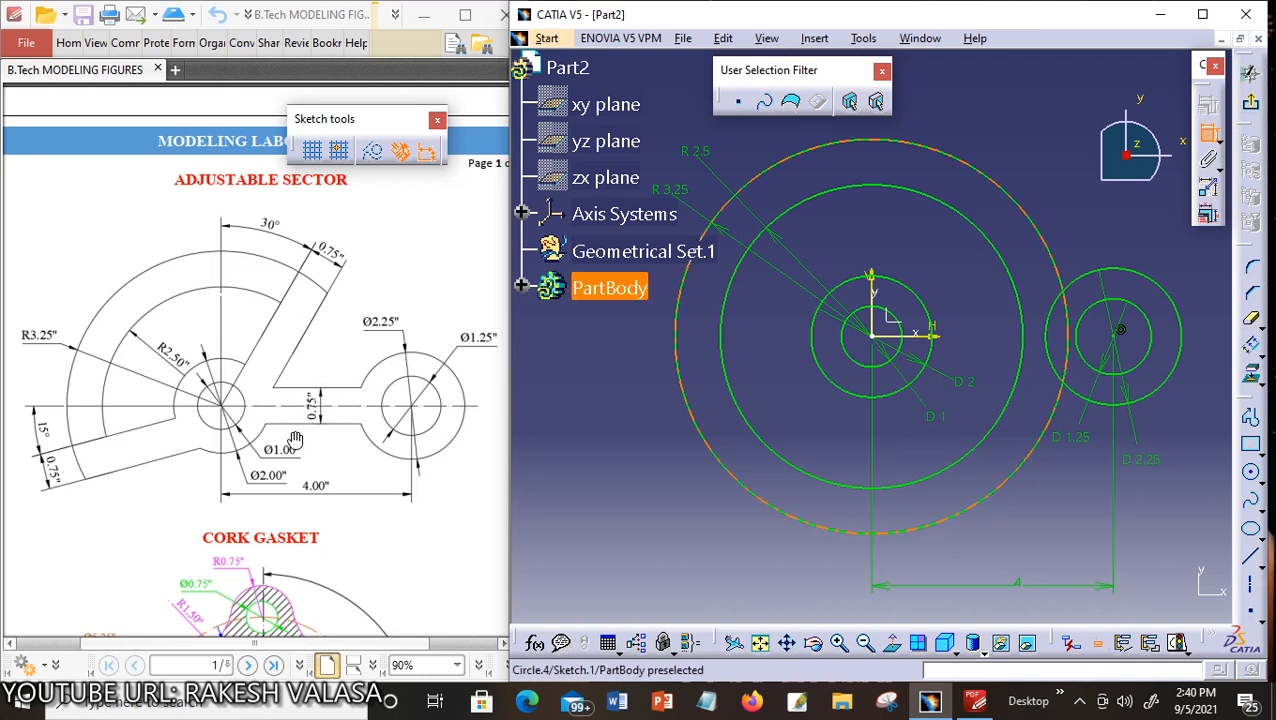
Sketch a horizontal line from the origin to the centre of the right-hand circles.
{"action": "left_click", "coordinate": [1253, 563]}
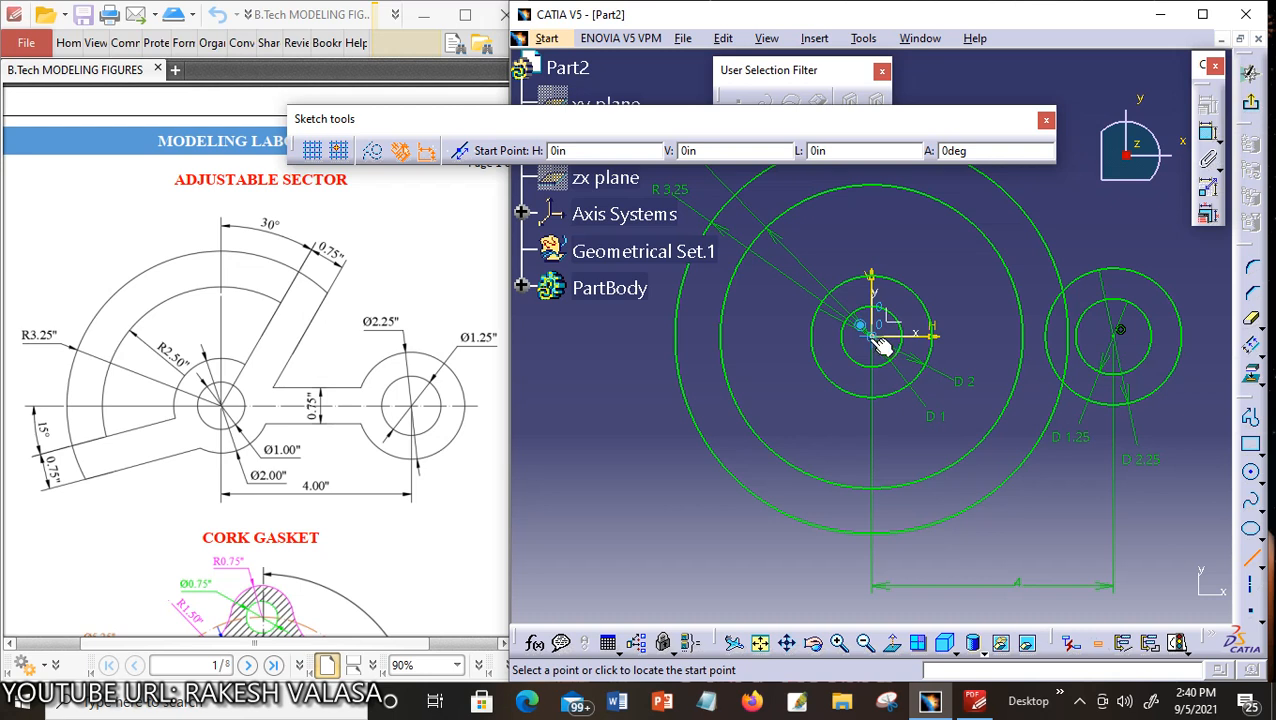
{"action": "left_click", "coordinate": [876, 340]}
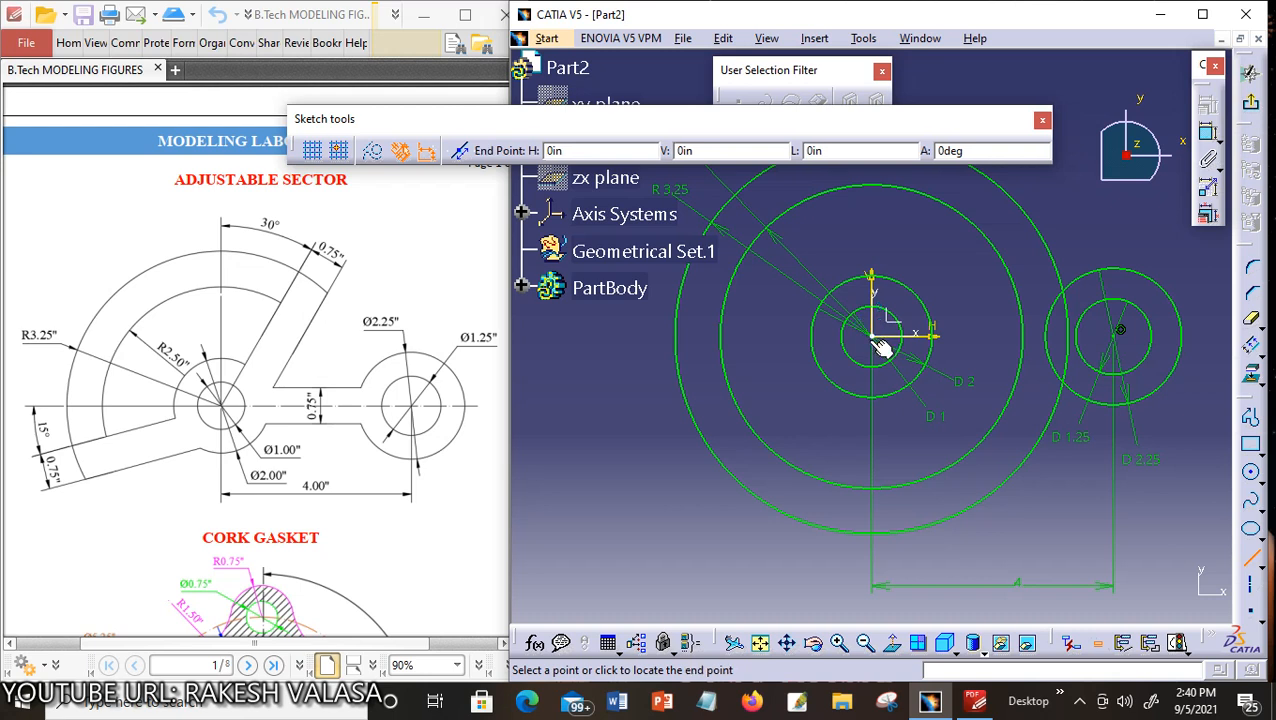
{"action": "left_click", "coordinate": [1120, 338]}
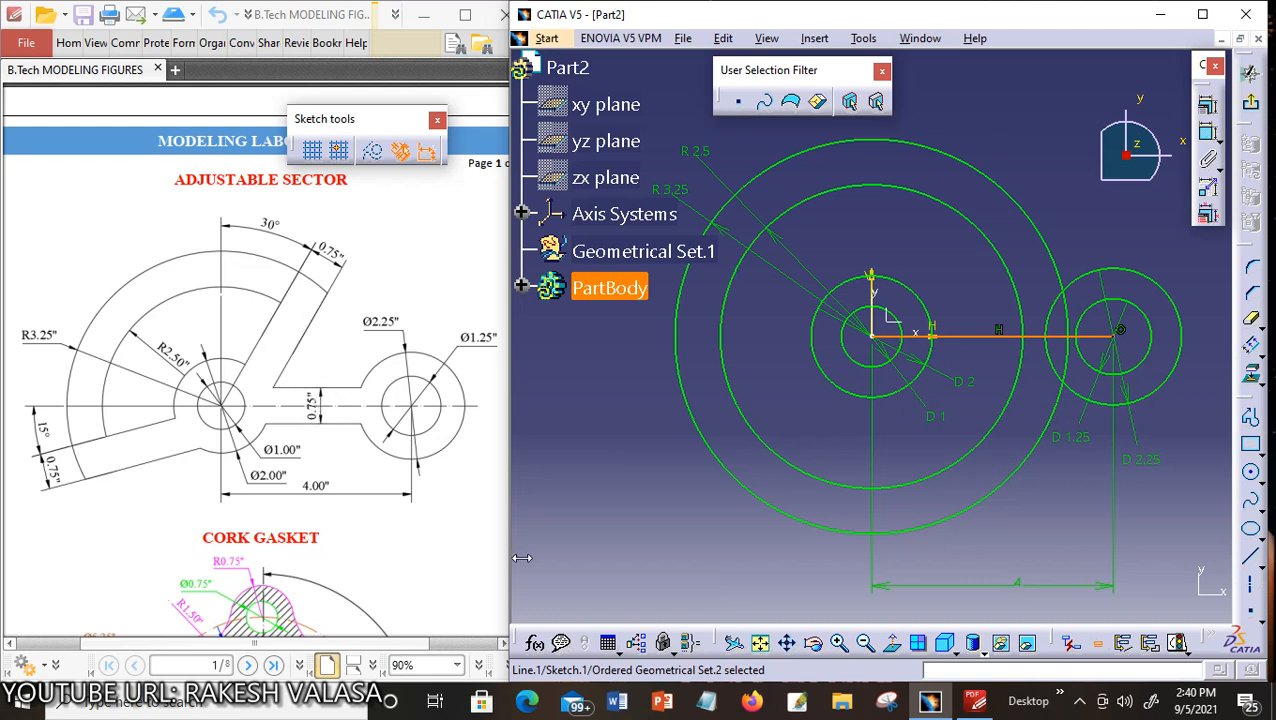
Offset the horizontal centre line to both sides by 0.75/2 in, without propagation and with one instance.
{"action": "left_click", "coordinate": [1253, 348]}
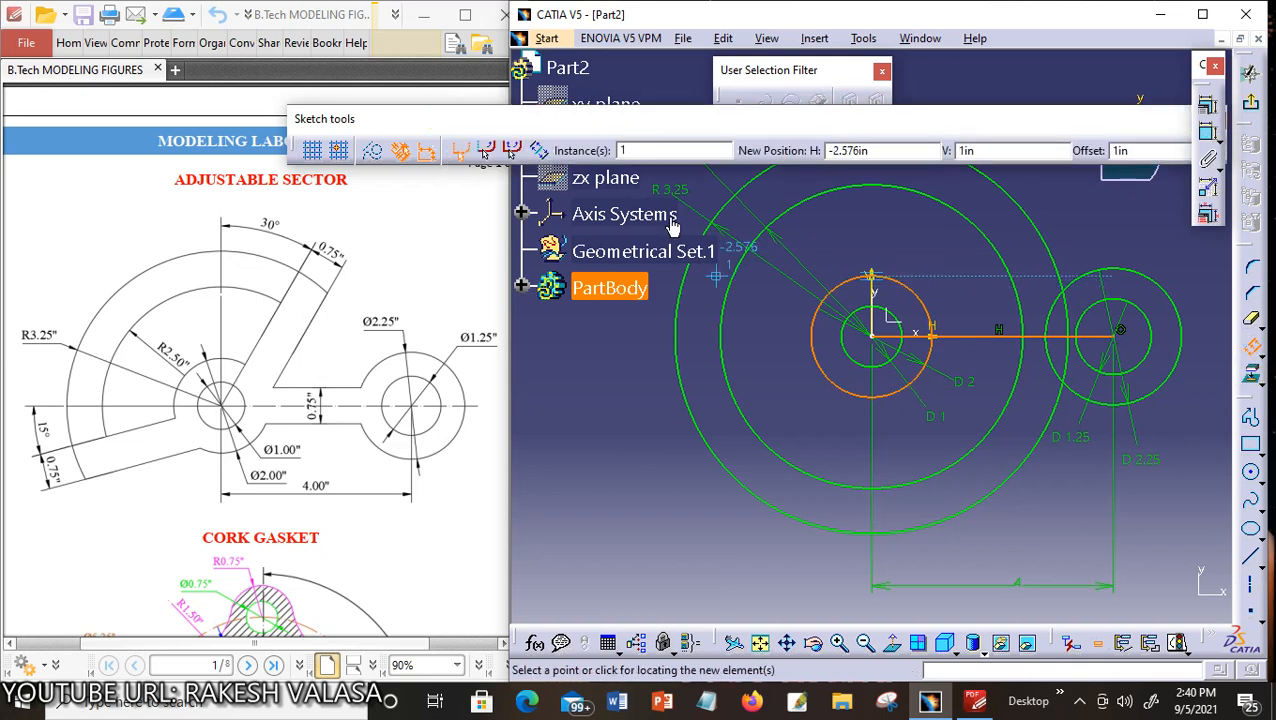
{"action": "left_click", "coordinate": [478, 160]}
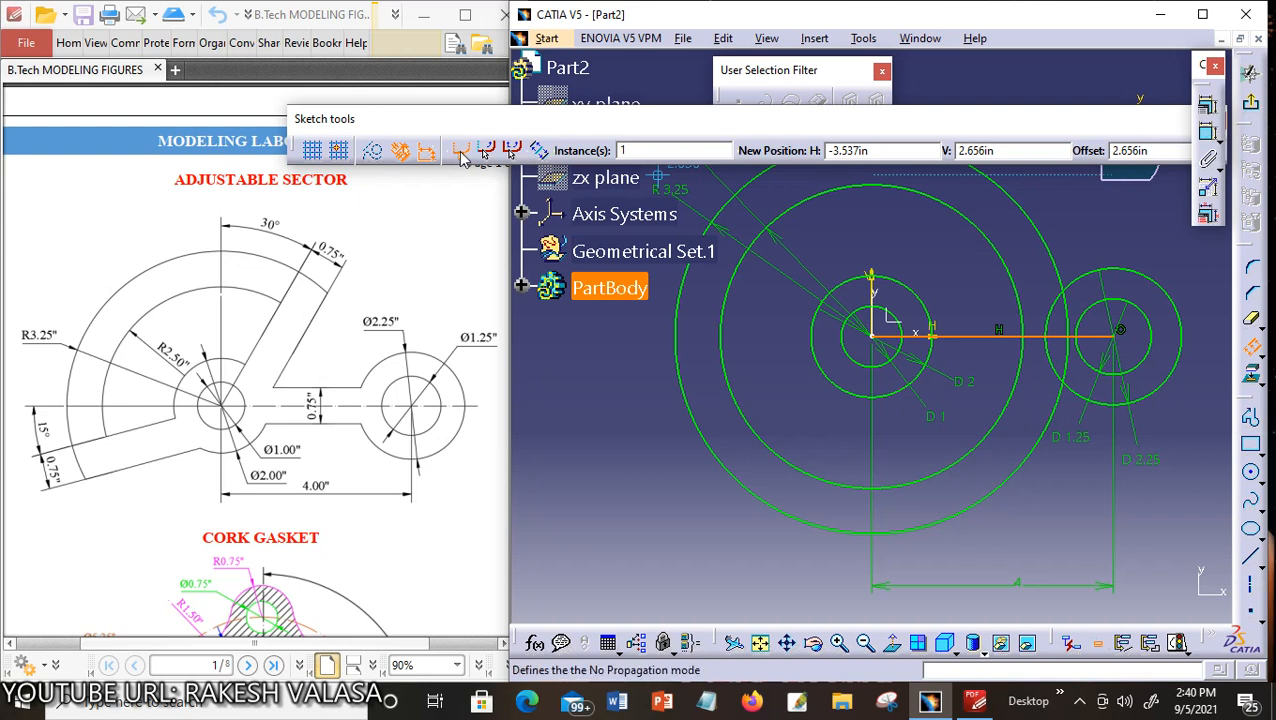
{"action": "left_click", "coordinate": [463, 155]}
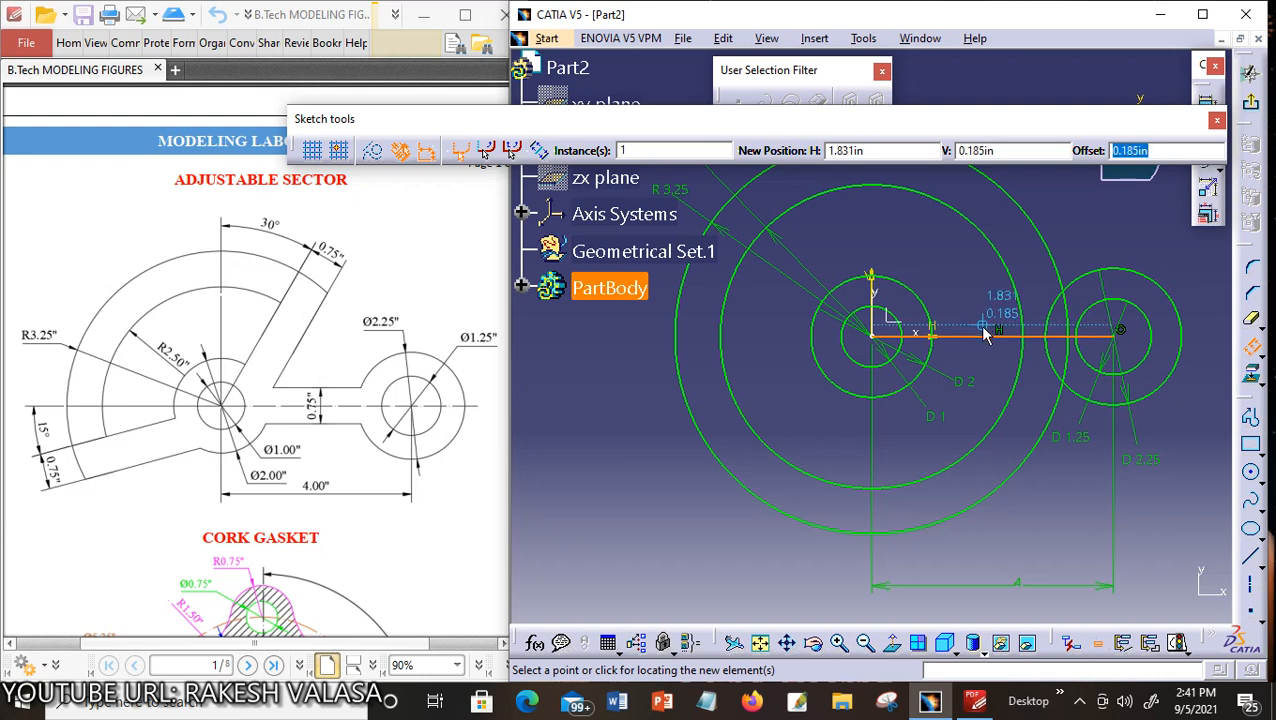
{"action": "type", "text": "0"}
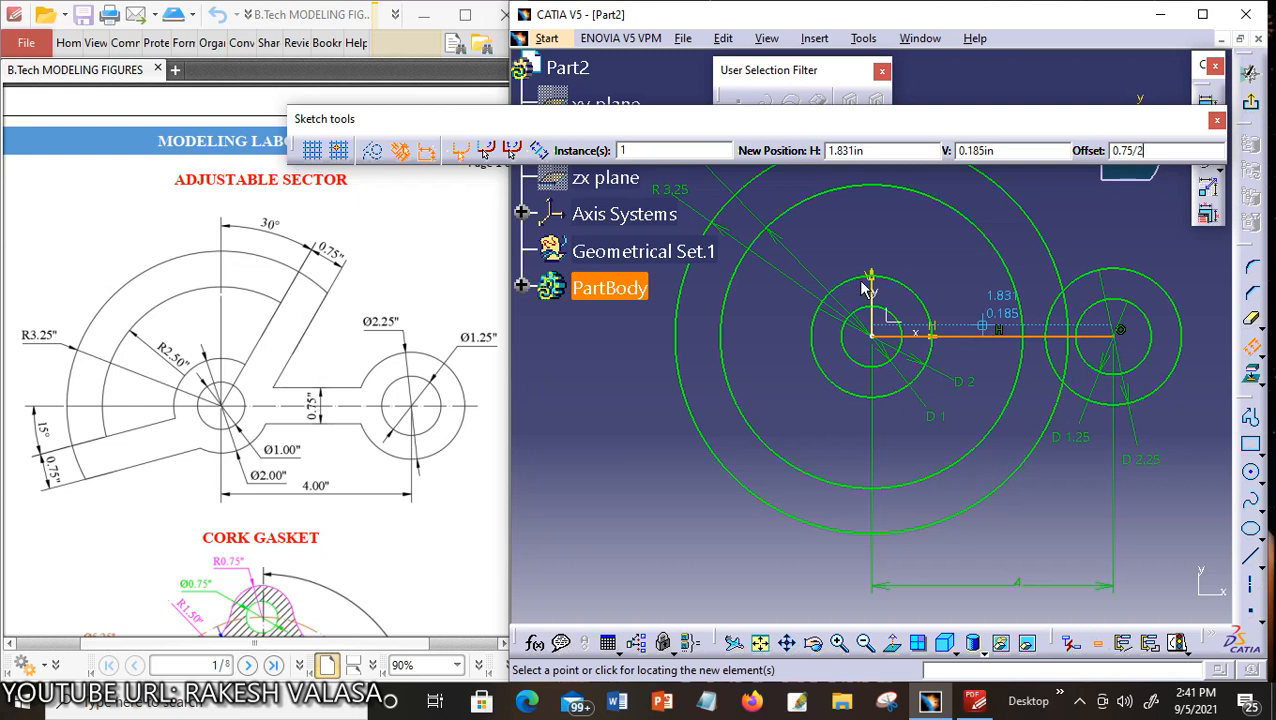
{"action": "left_click", "coordinate": [540, 150]}
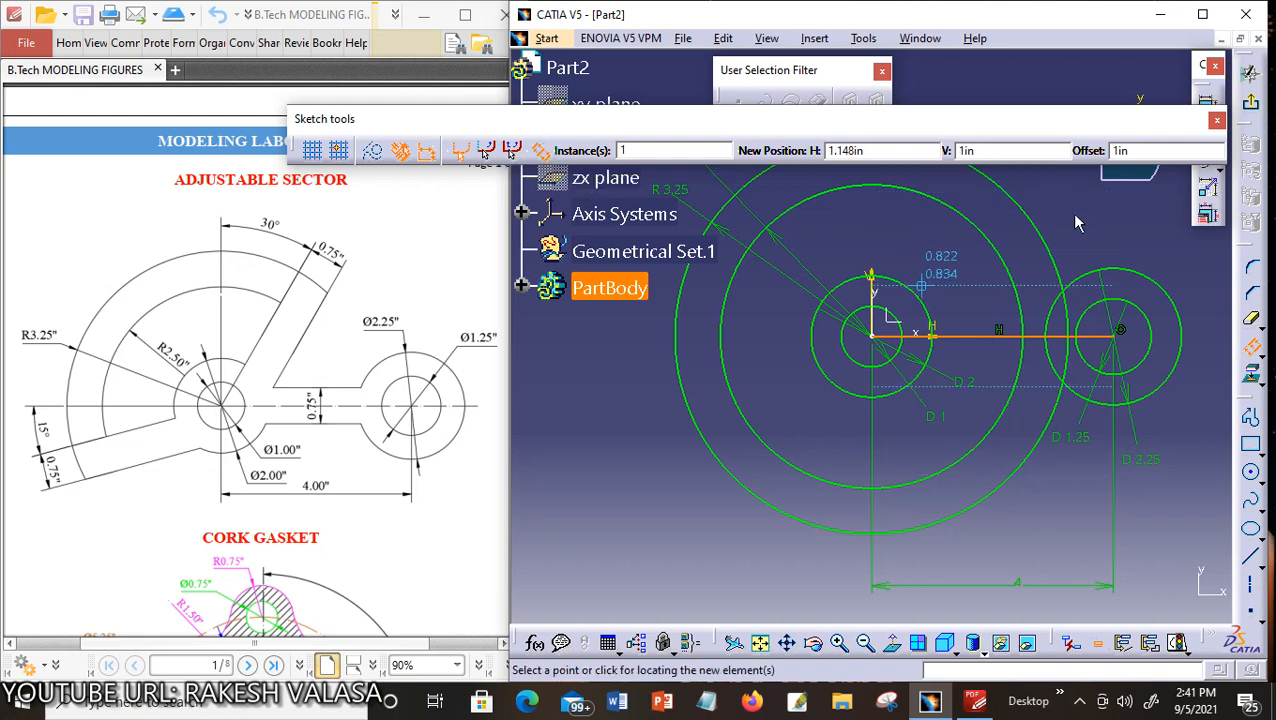
{"action": "double_click", "coordinate": [1150, 150]}
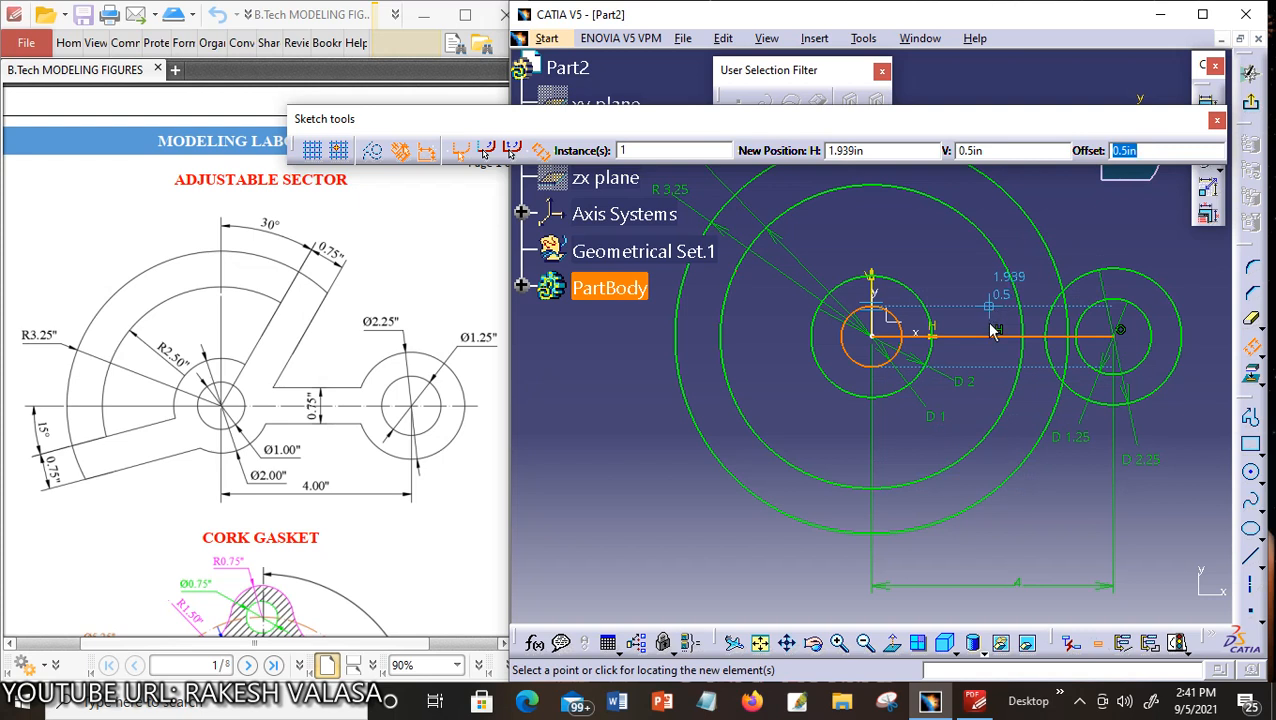
{"action": "type", "text": "0"}
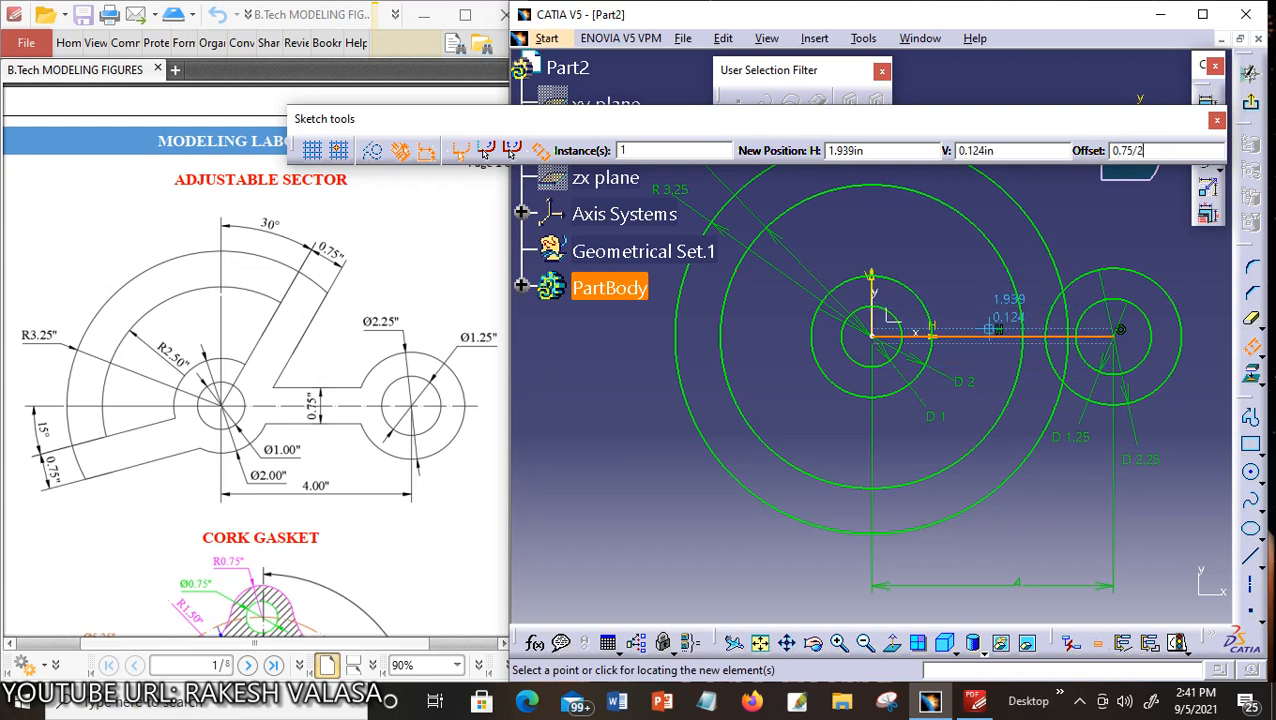
{"action": "type", "text": ".75/2"}
{"action": "key", "text": "Return"}
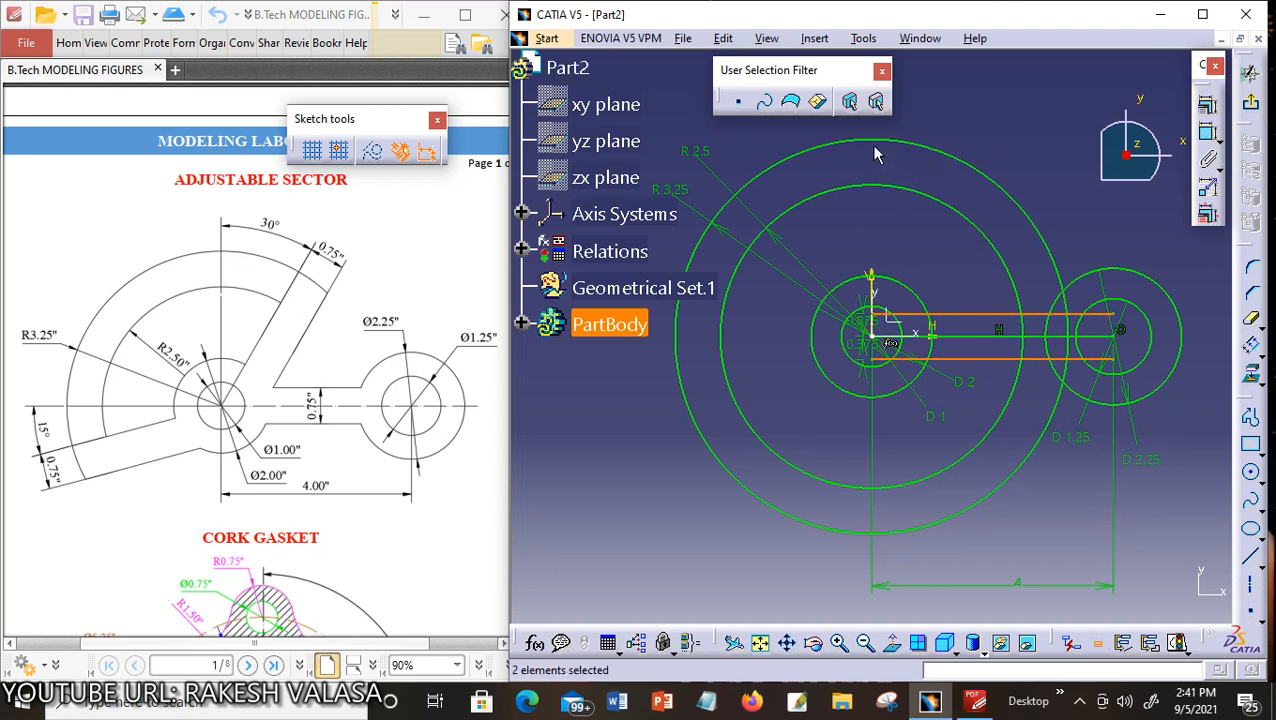
Sketch a vertical line from the origin up to the outermost circle.
{"action": "left_click", "coordinate": [1250, 557]}
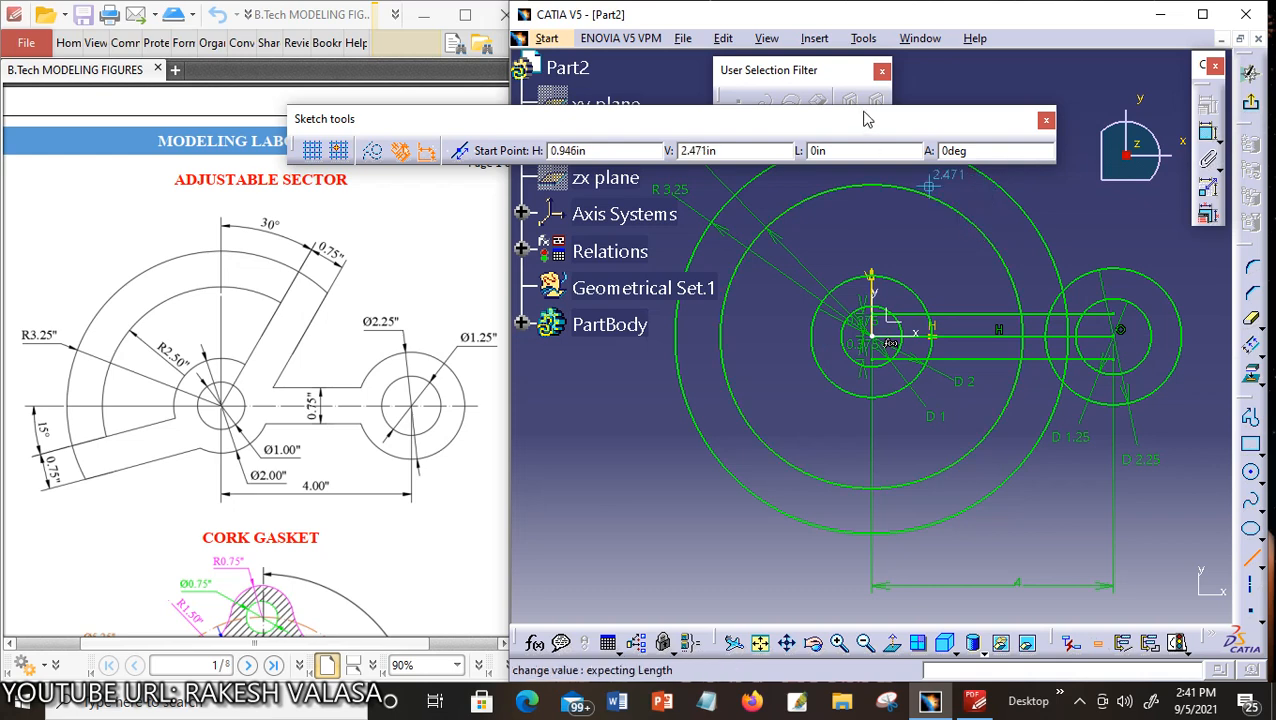
{"action": "left_click_drag", "start_coordinate": [874, 128], "coordinate": [872, 82]}
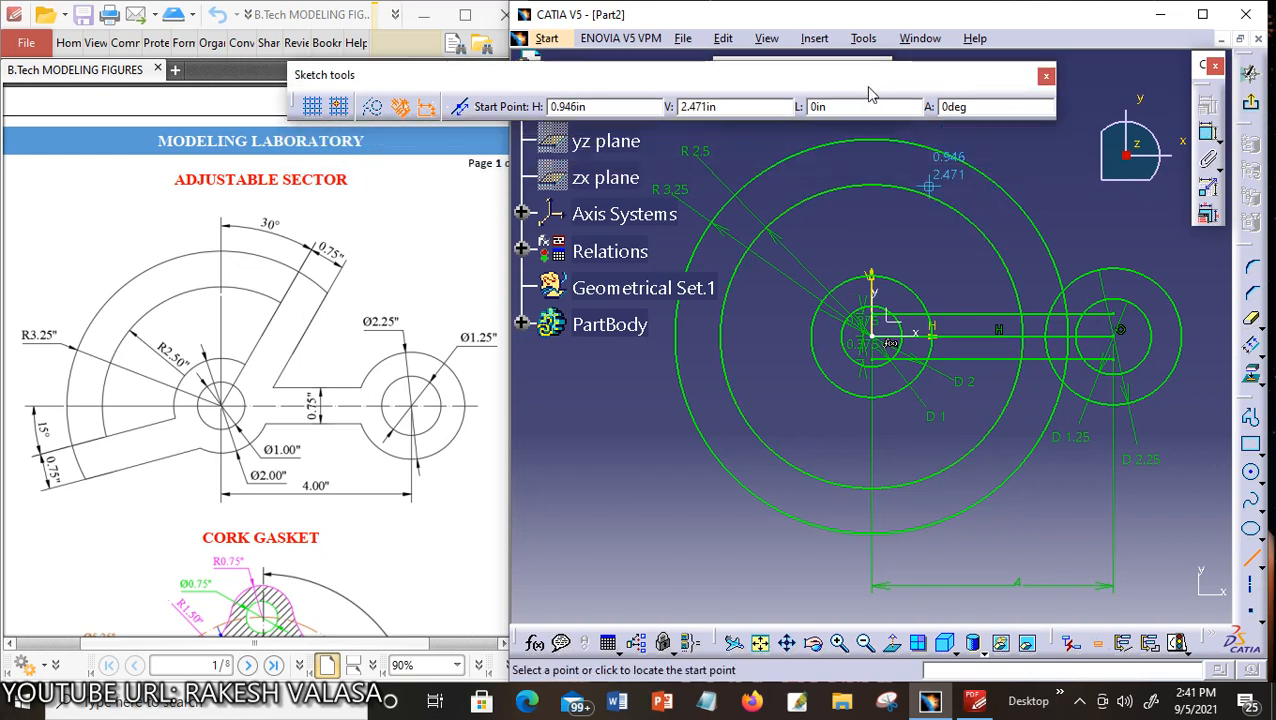
{"action": "left_click", "coordinate": [885, 343]}
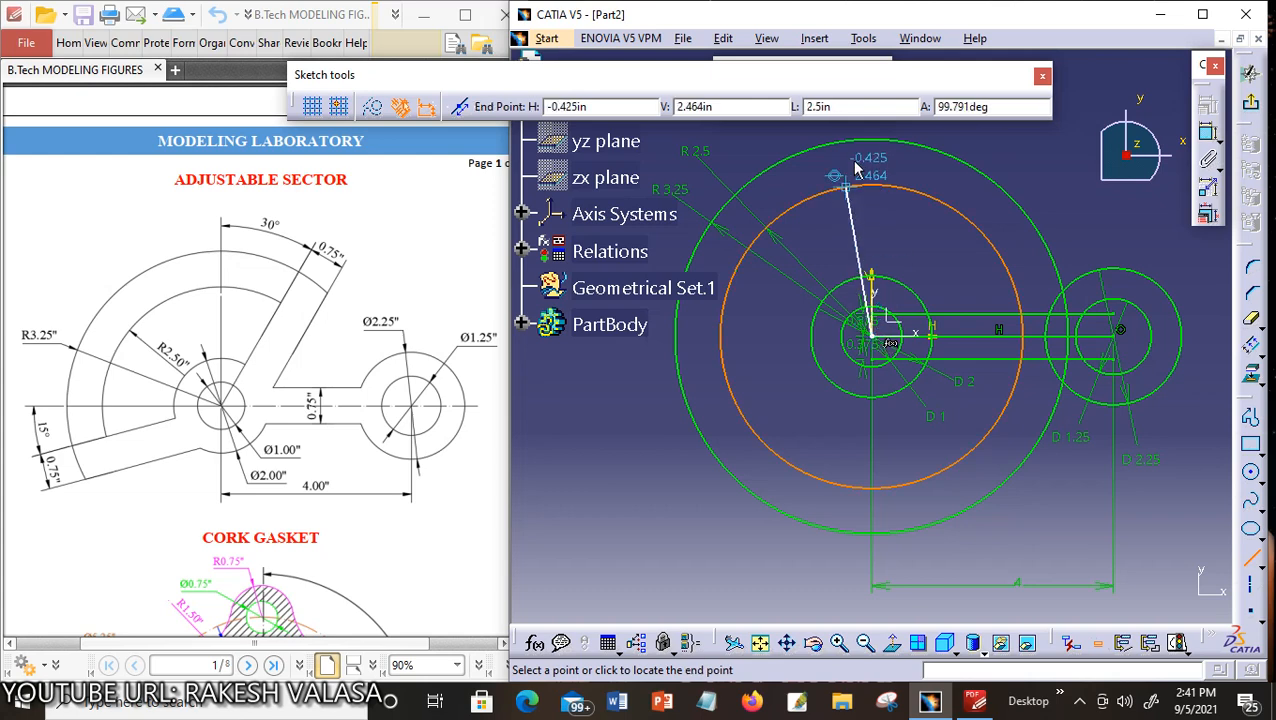
{"action": "left_click", "coordinate": [878, 141]}
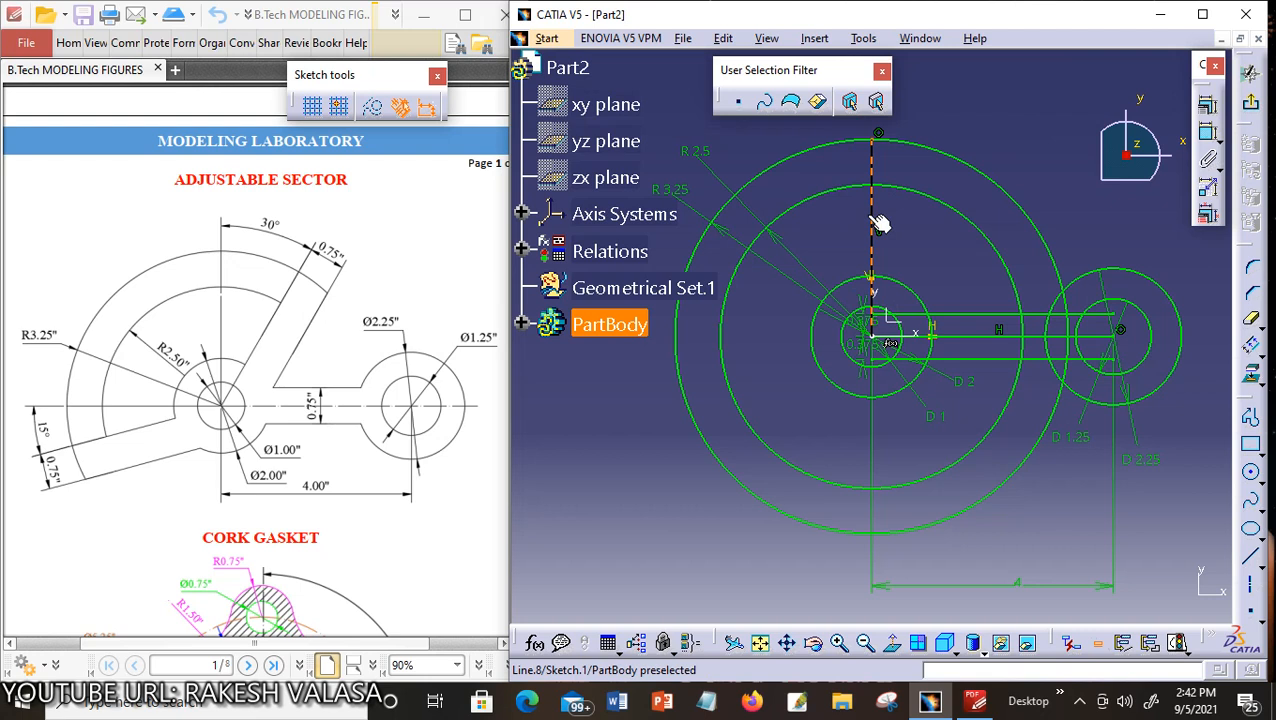
{"action": "left_click", "coordinate": [878, 224]}
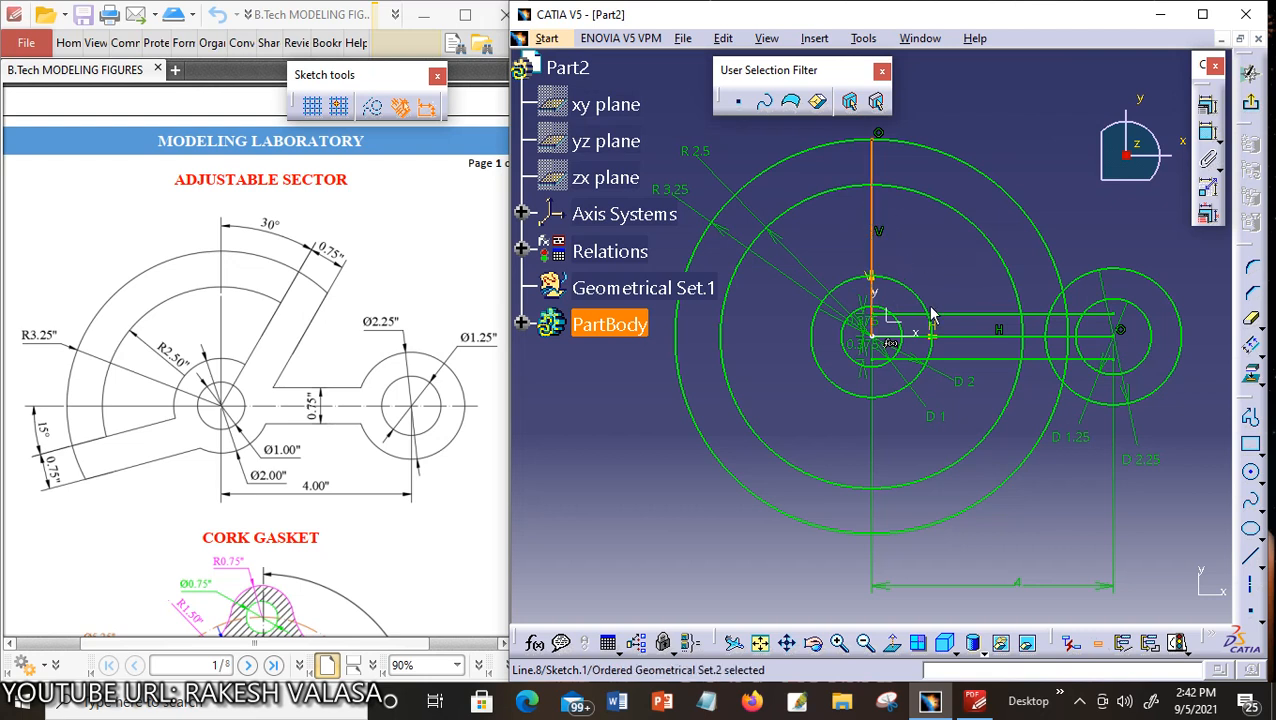
Sketch an inclined line from the origin to the upper right of the outermost circle, at about 67.5° to the horizontal.
{"action": "left_click", "coordinate": [1251, 562]}
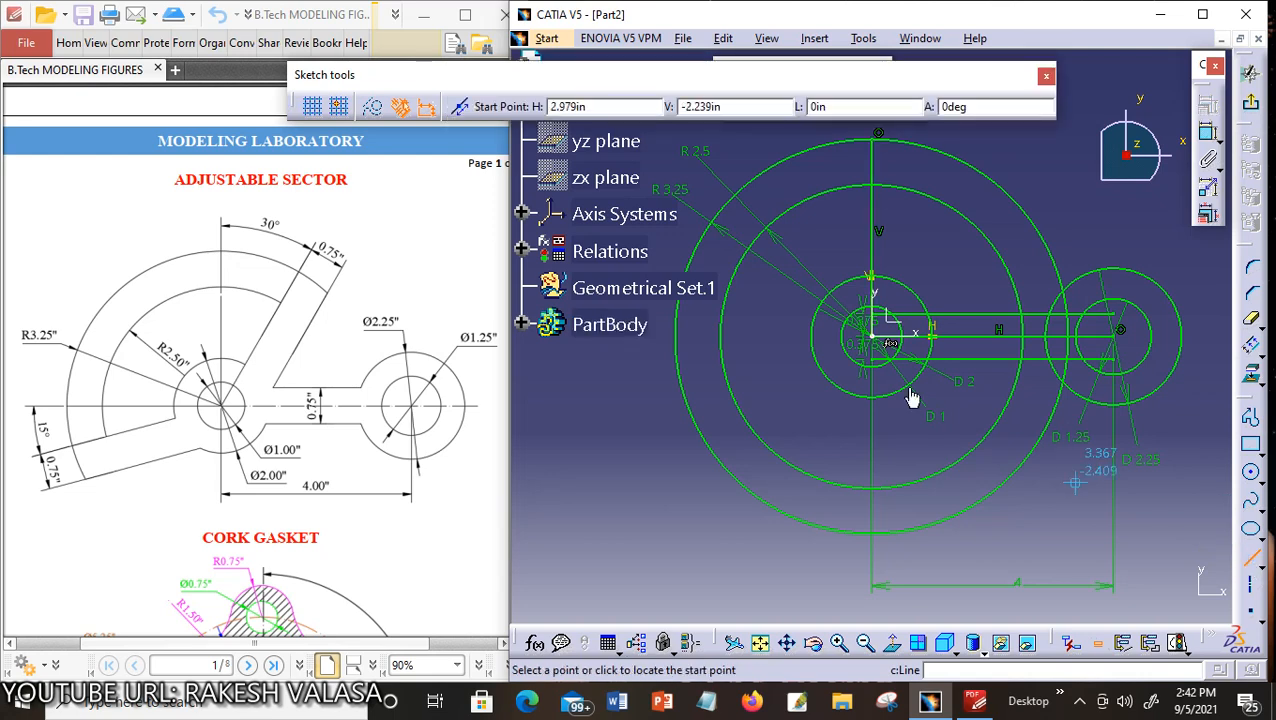
{"action": "left_click", "coordinate": [876, 338]}
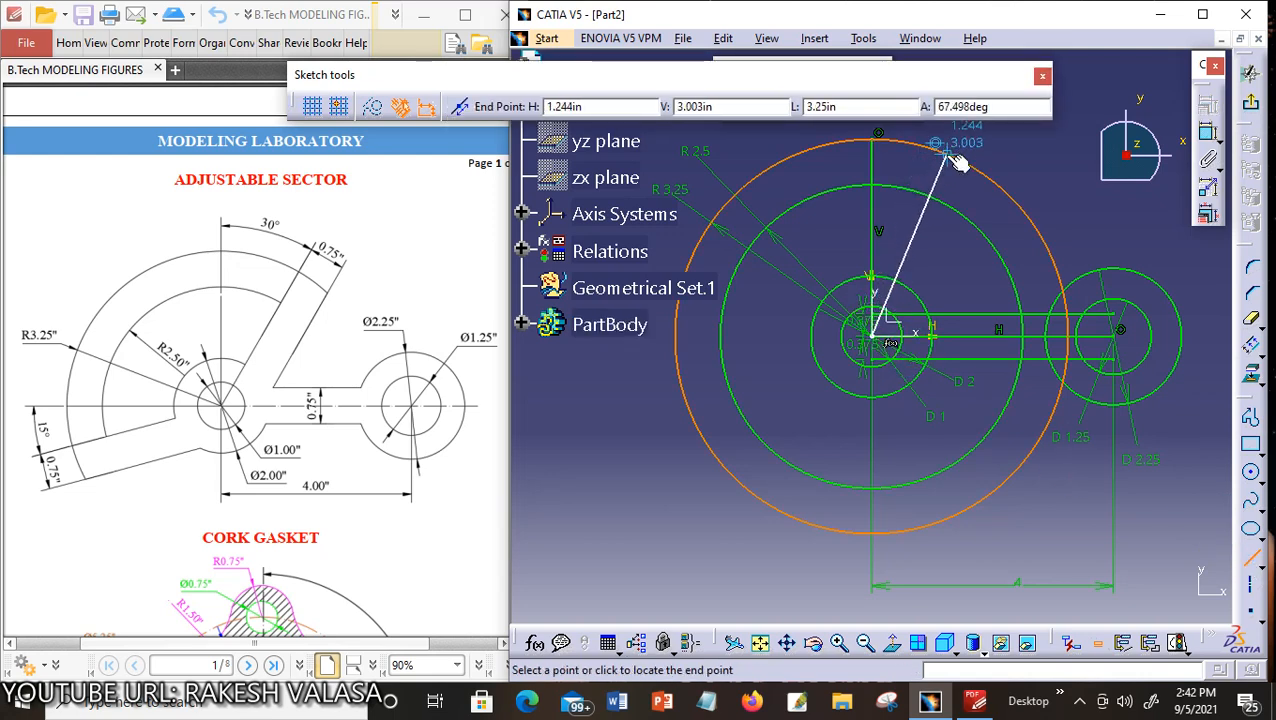
{"action": "left_click", "coordinate": [952, 149]}
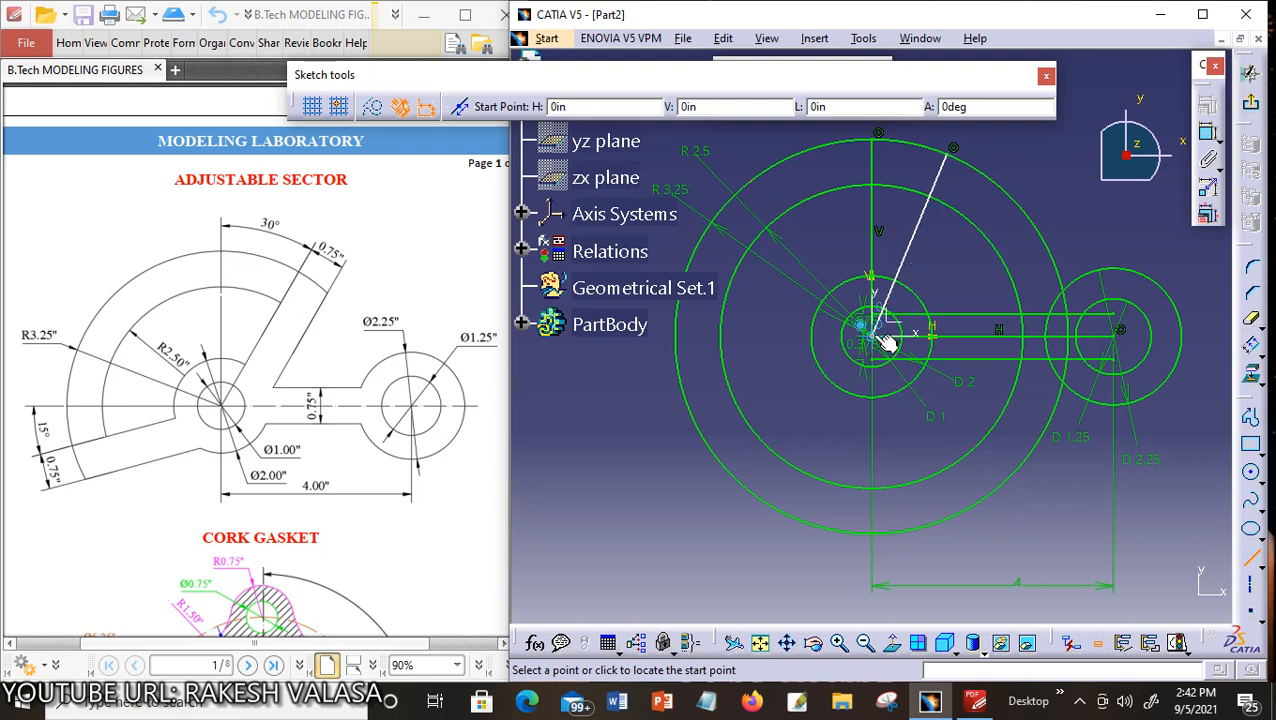
Sketch two 3.25 in lines from the origin to the outermost circle: one horizontal to its left side, one to its lower left at about 203.7°.
{"action": "left_click", "coordinate": [882, 342]}
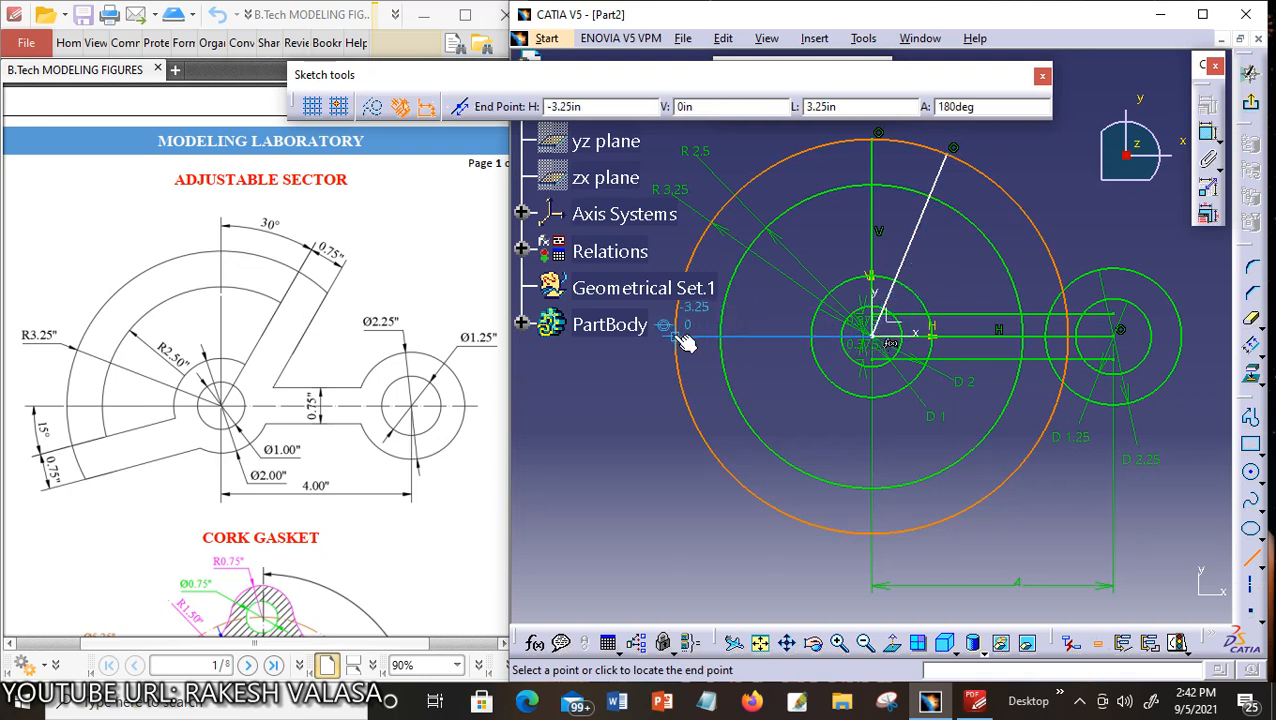
{"action": "left_click", "coordinate": [685, 342]}
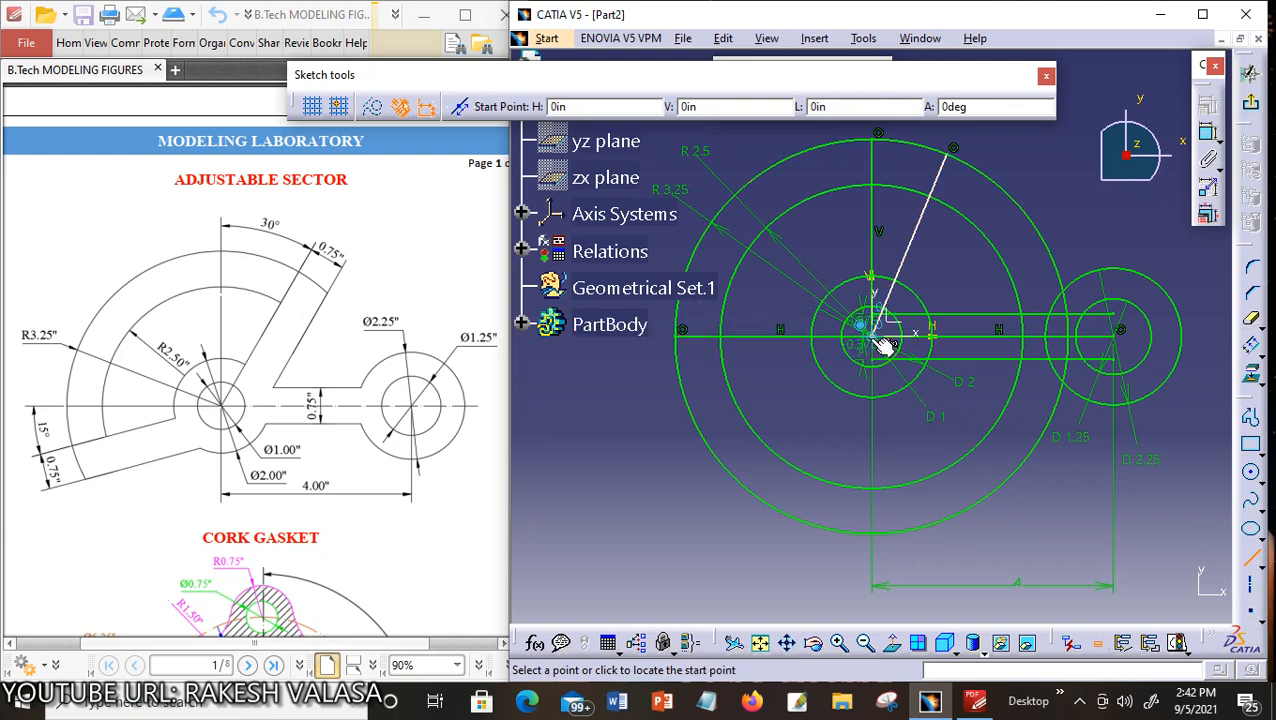
{"action": "left_click", "coordinate": [882, 342]}
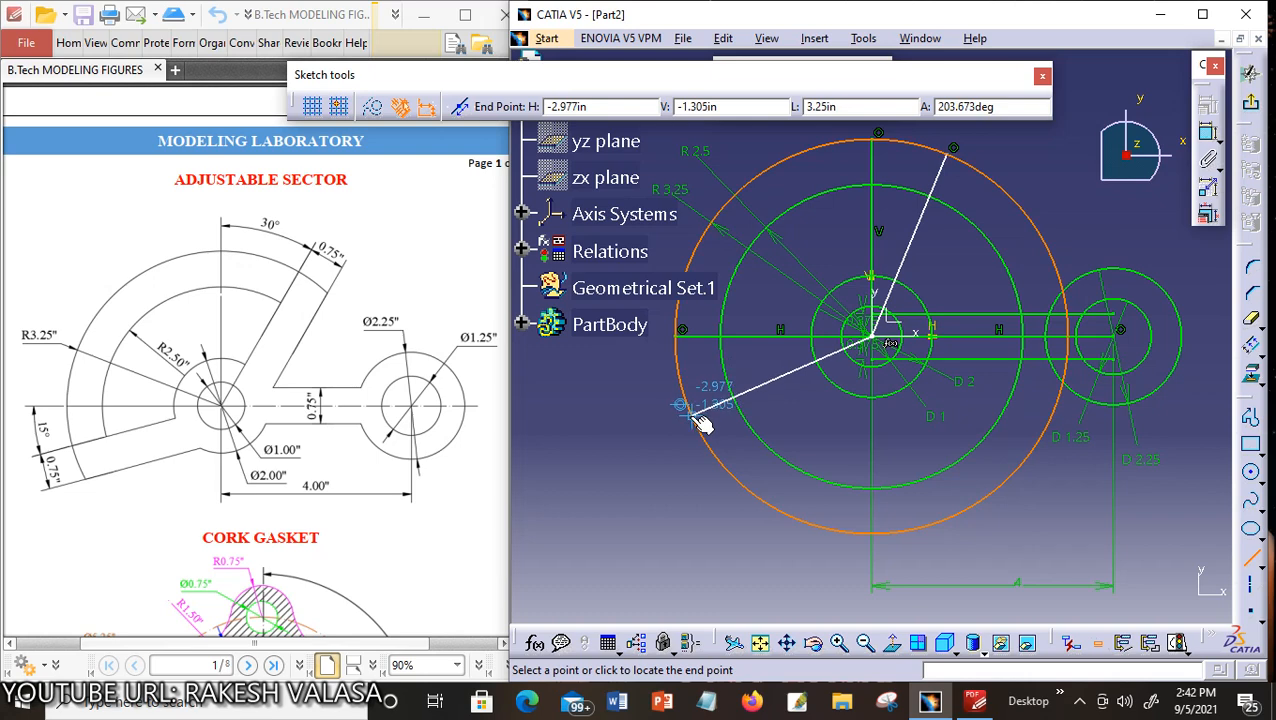
{"action": "left_click", "coordinate": [703, 420]}
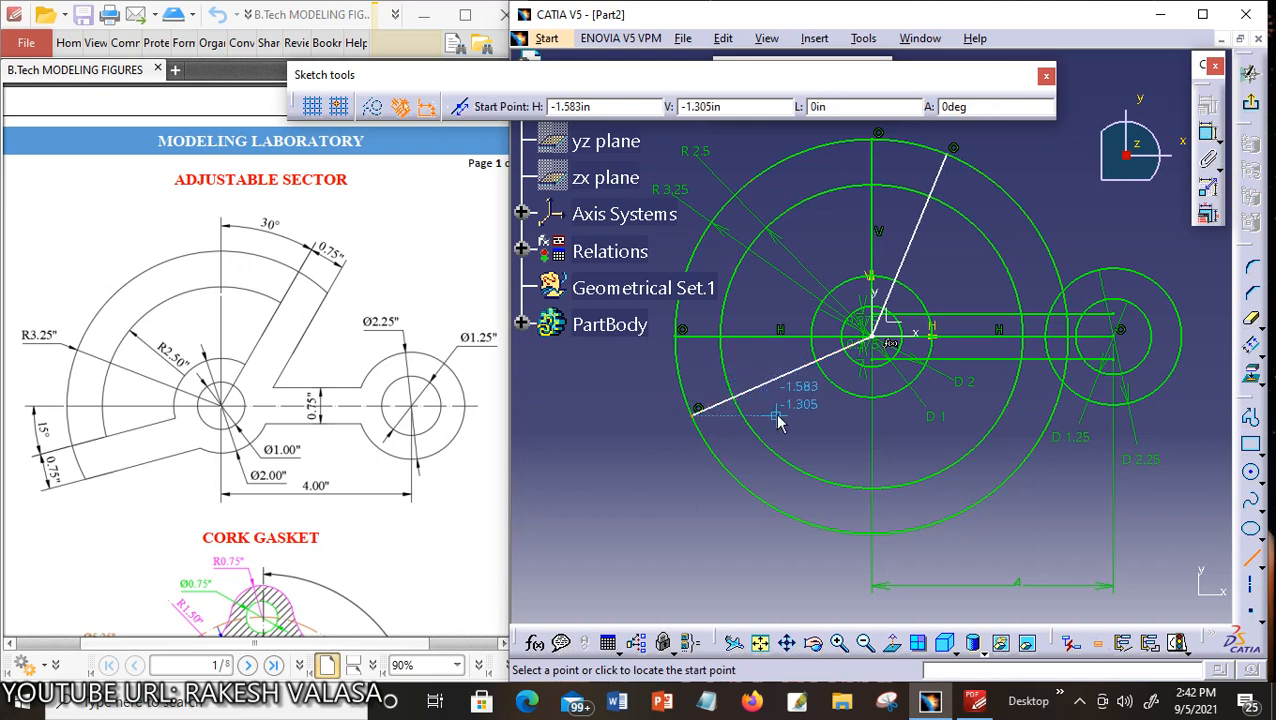
{"action": "key", "text": "Escape"}
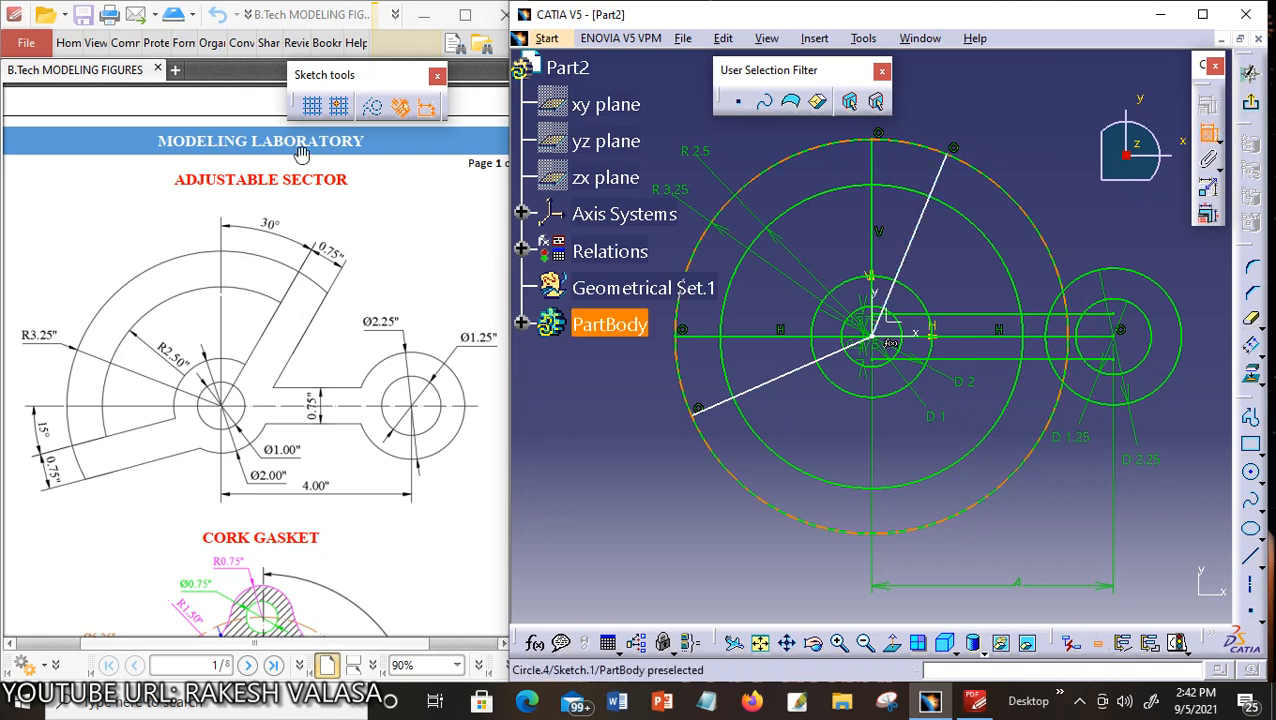
Constrain the angle between the vertical line and the upper-right inclined line to 30°.
{"action": "left_click", "coordinate": [915, 258]}
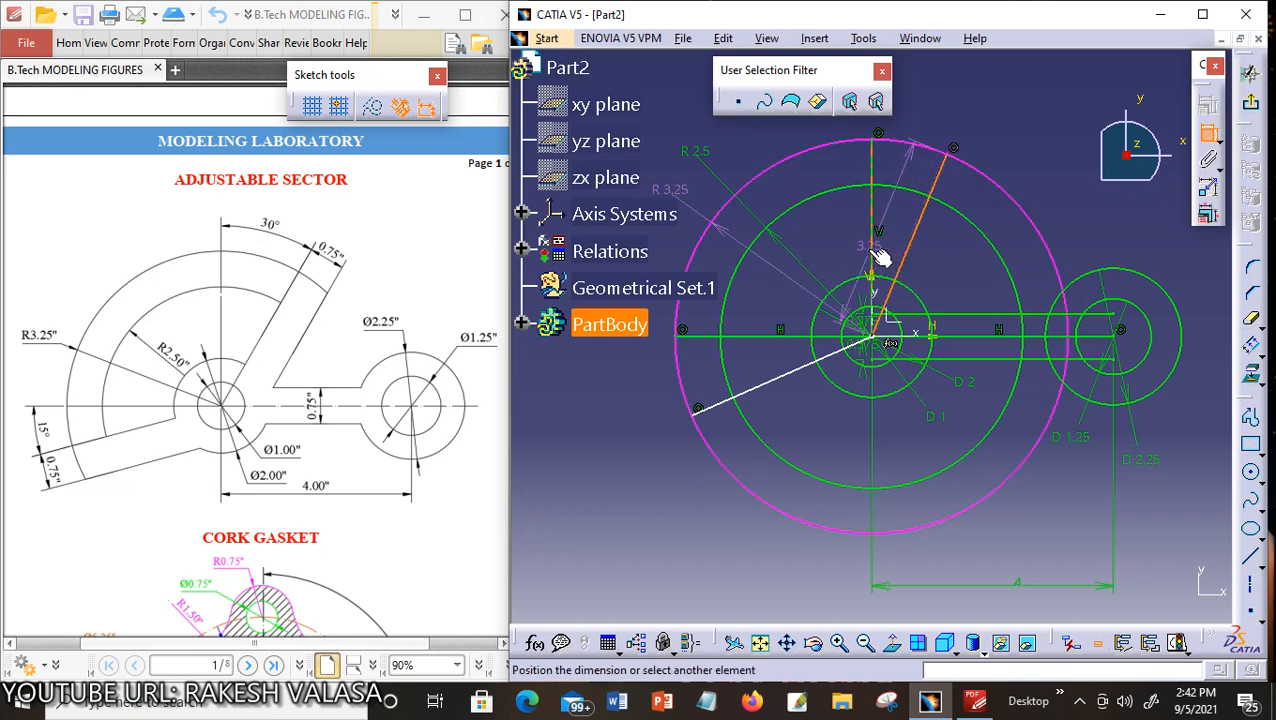
{"action": "left_click", "coordinate": [878, 240]}
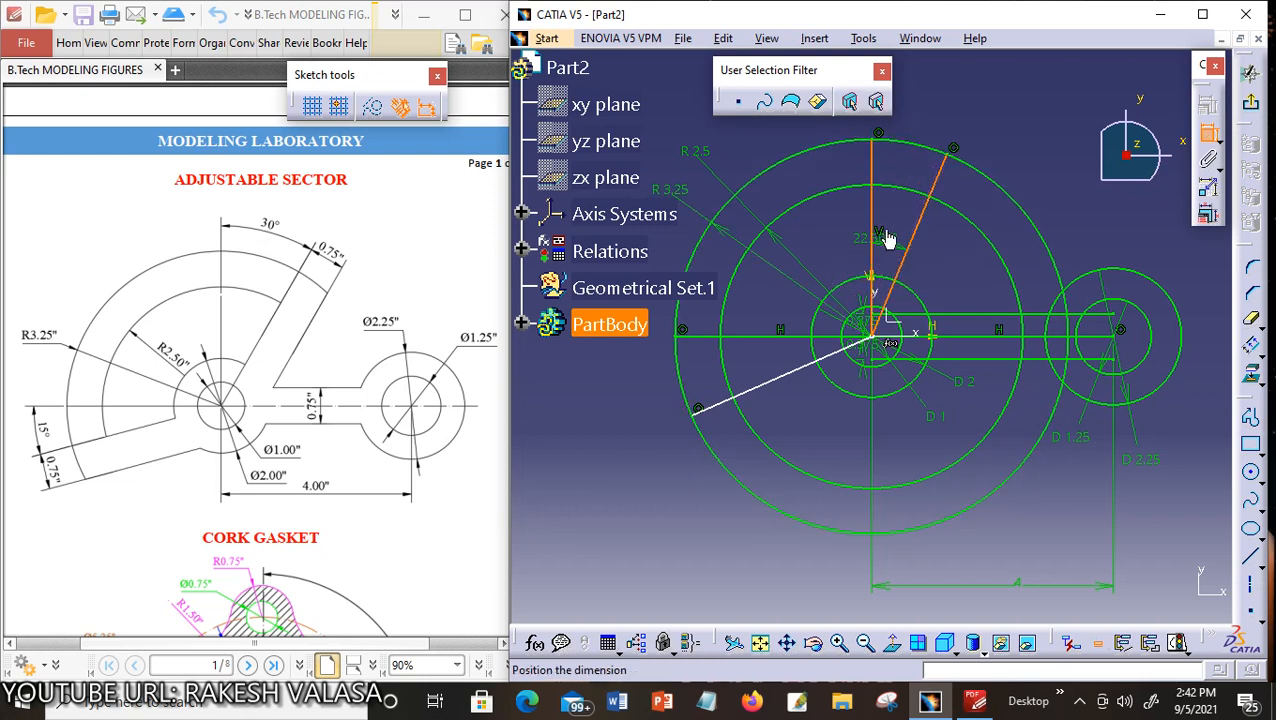
{"action": "left_click", "coordinate": [922, 117]}
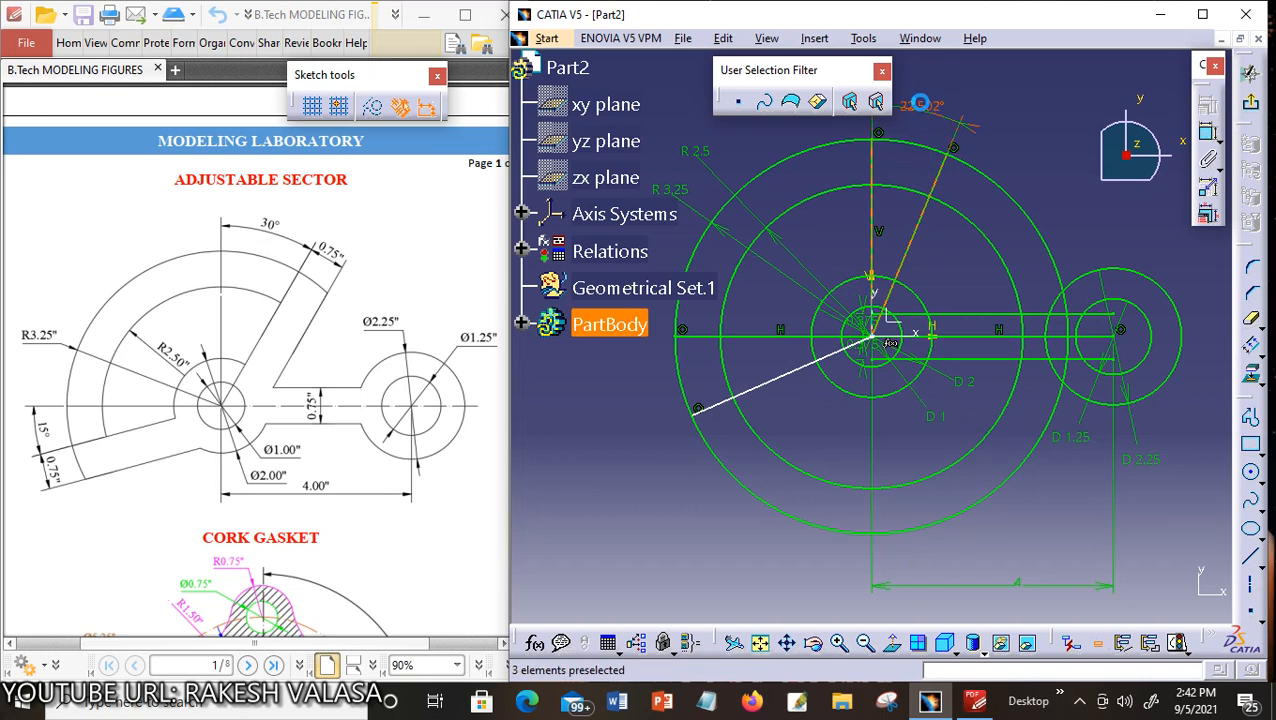
{"action": "double_click", "coordinate": [921, 107]}
{"action": "type", "text": "30"}
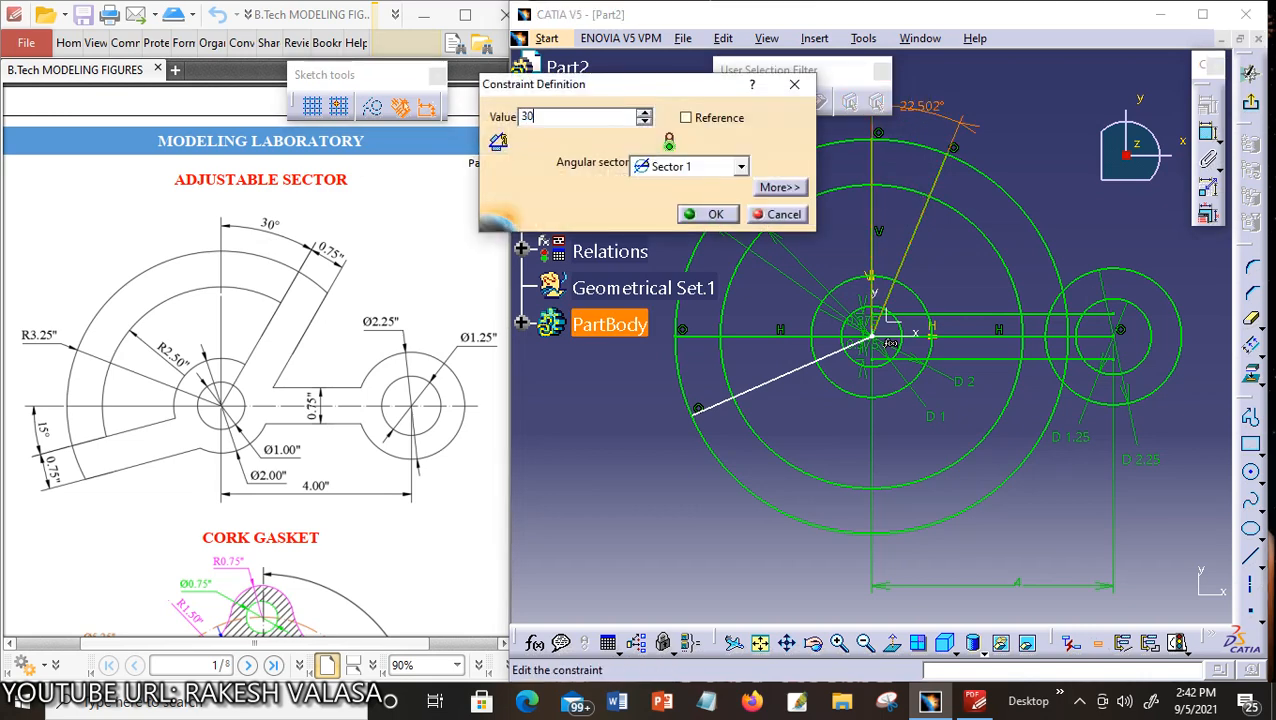
{"action": "key", "text": "Return"}
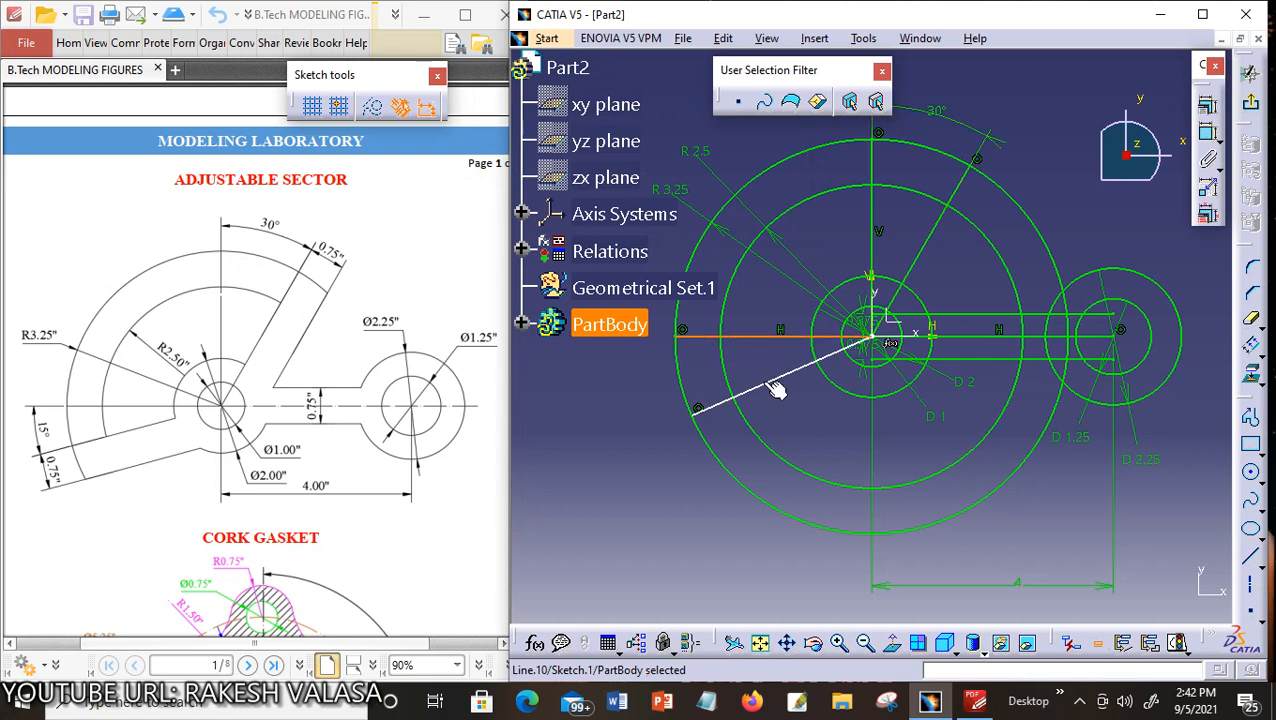
Constrain the angle between the left horizontal line and the lower-left inclined line to 15°.
{"action": "left_click", "coordinate": [768, 380]}
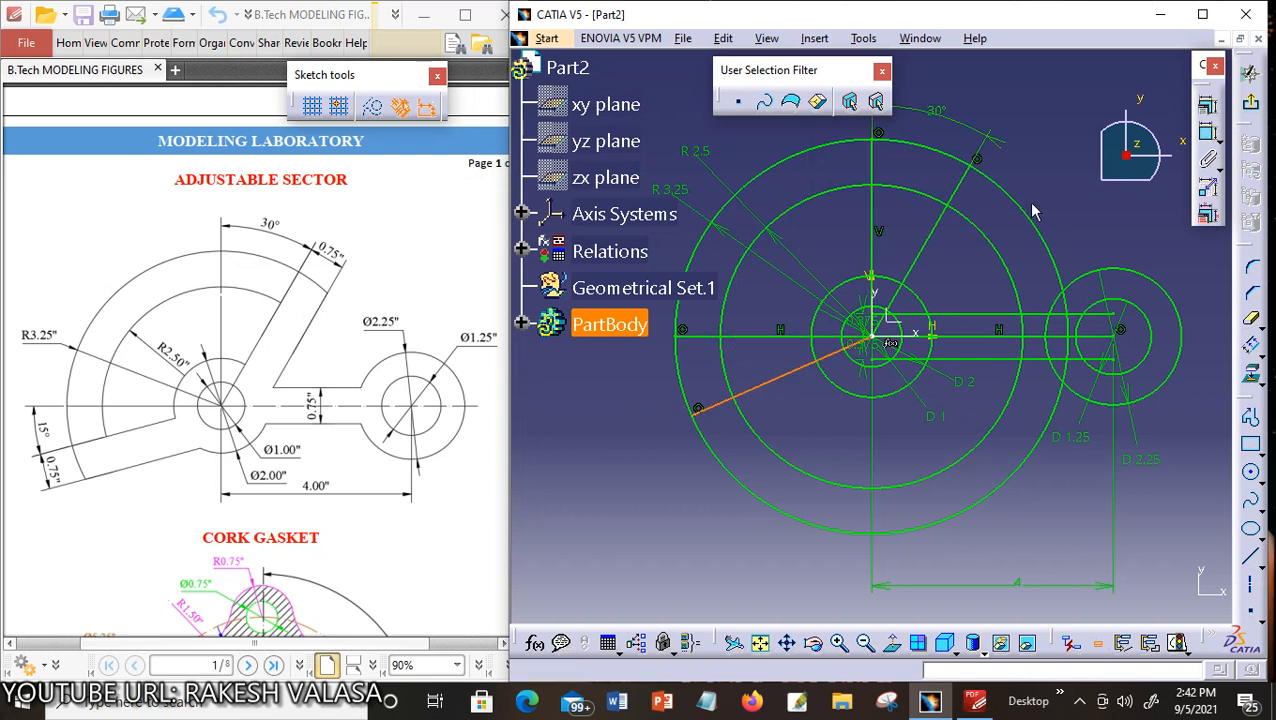
{"action": "left_click", "coordinate": [1208, 138]}
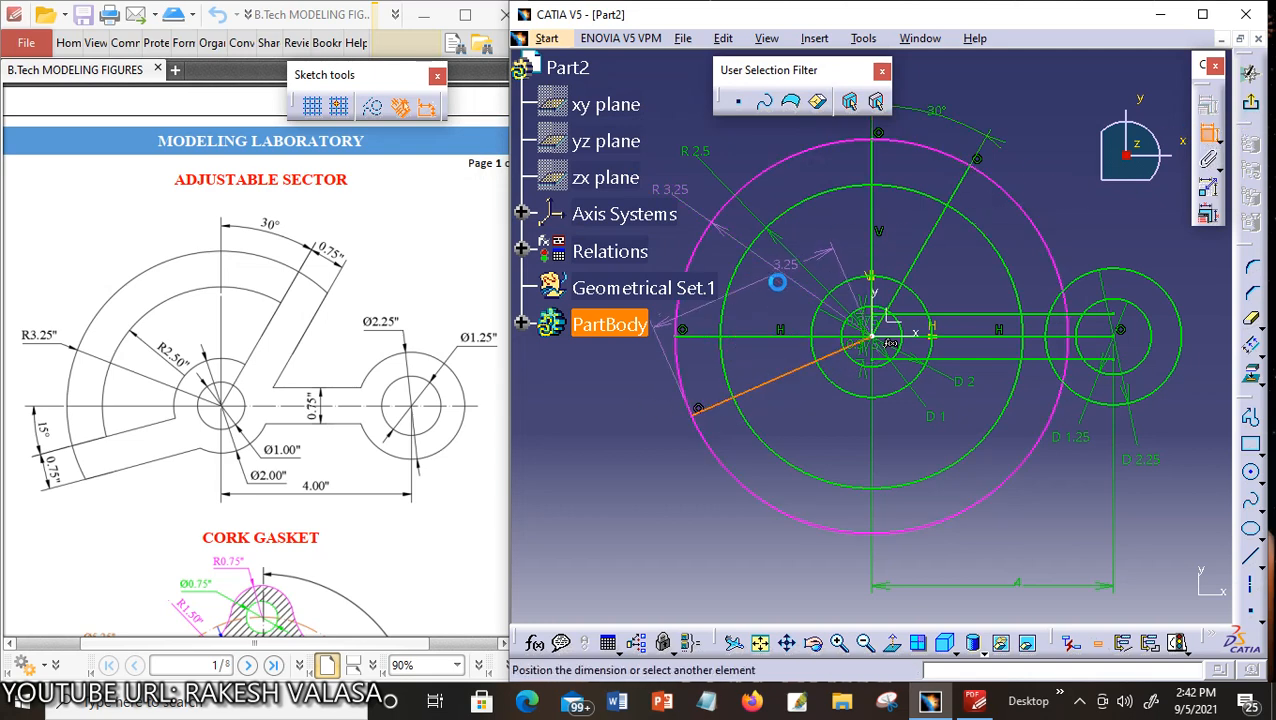
{"action": "left_click", "coordinate": [763, 338]}
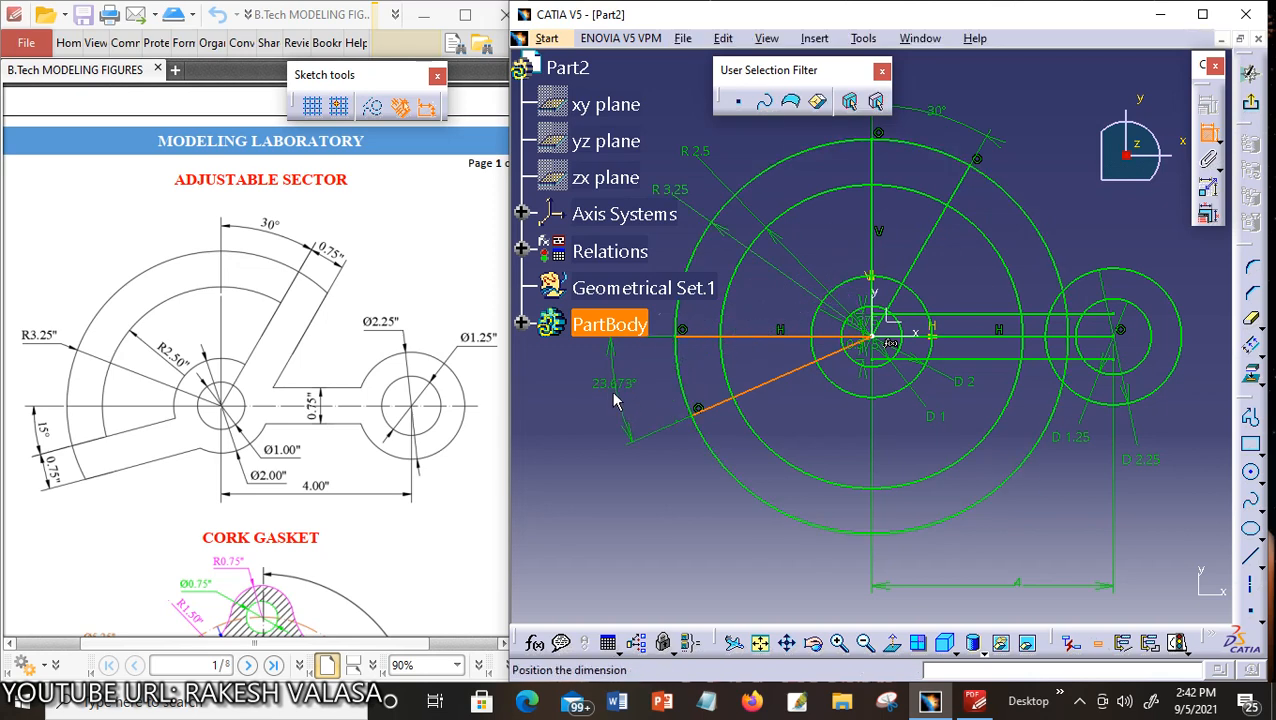
{"action": "left_click", "coordinate": [615, 390]}
{"action": "double_click", "coordinate": [640, 393]}
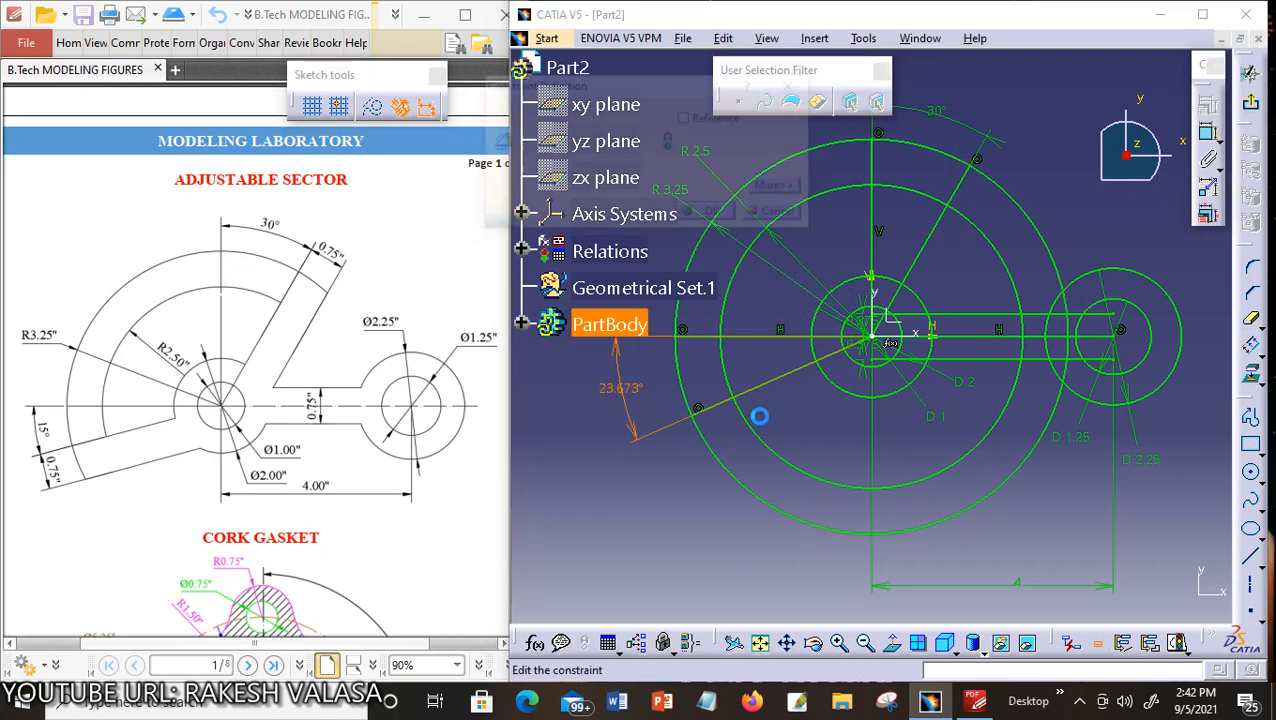
{"action": "type", "text": "15"}
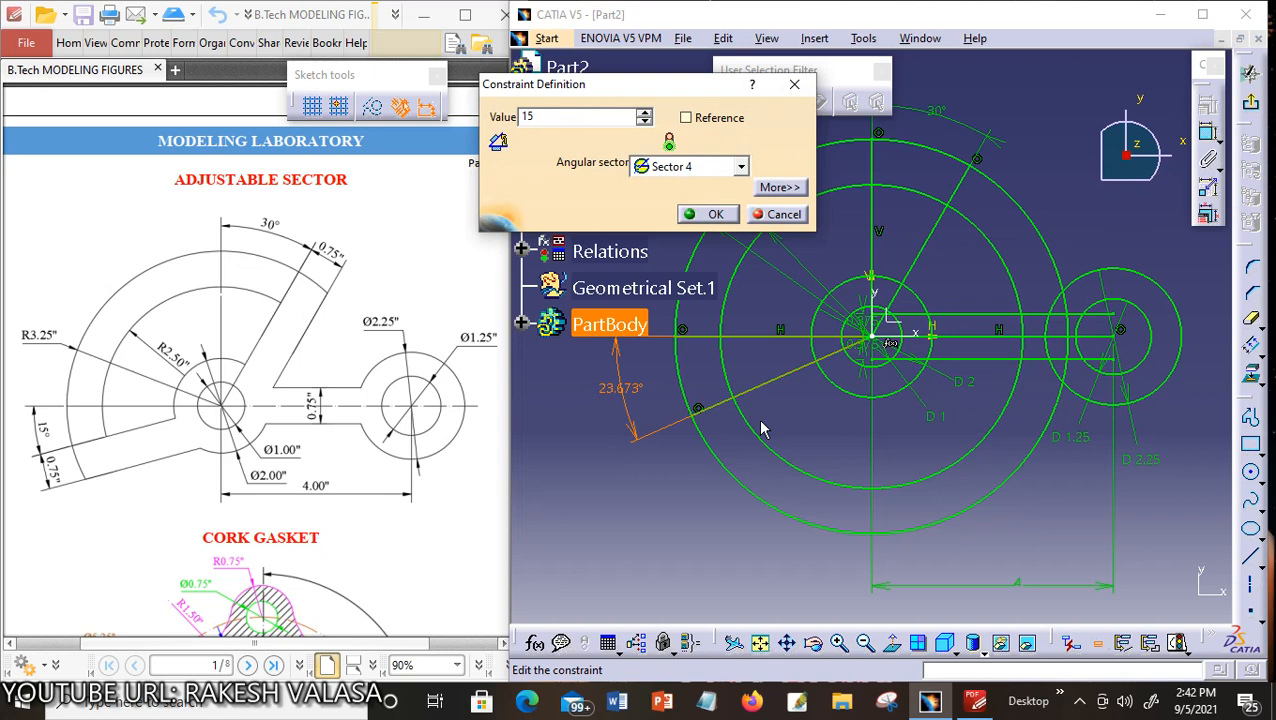
{"action": "key", "text": "Return"}
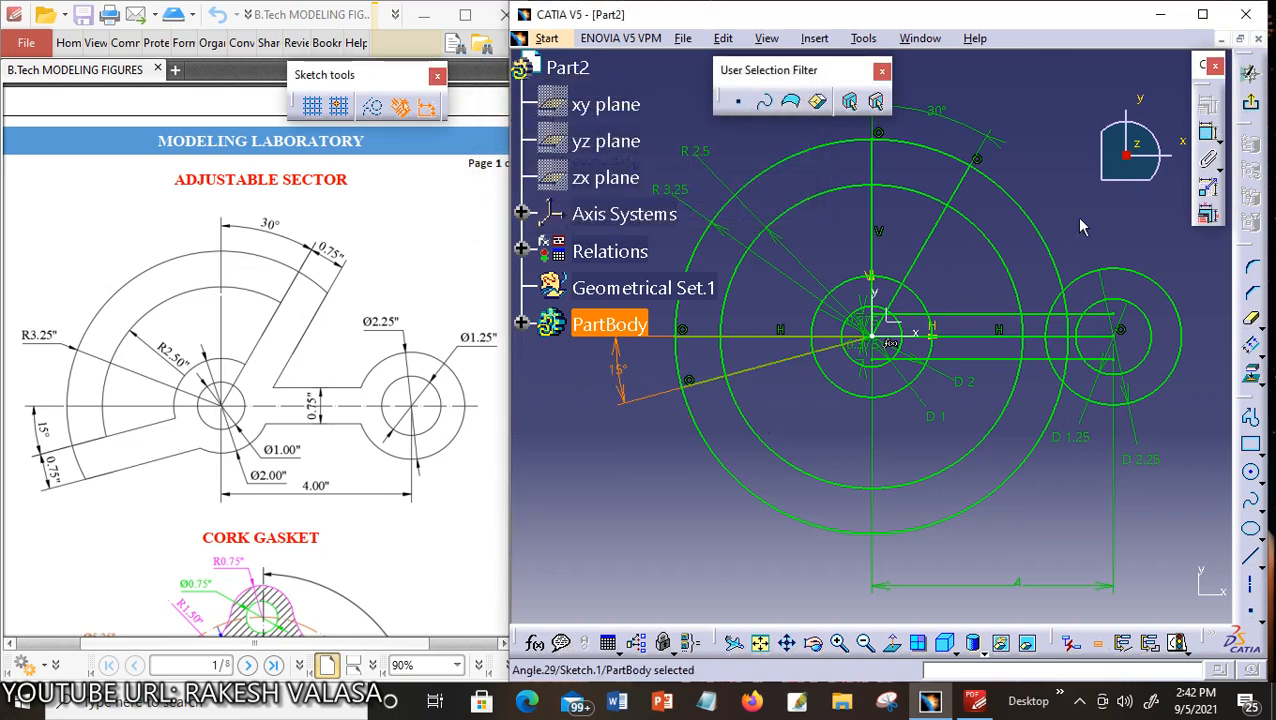
{"action": "left_click", "coordinate": [1070, 212]}
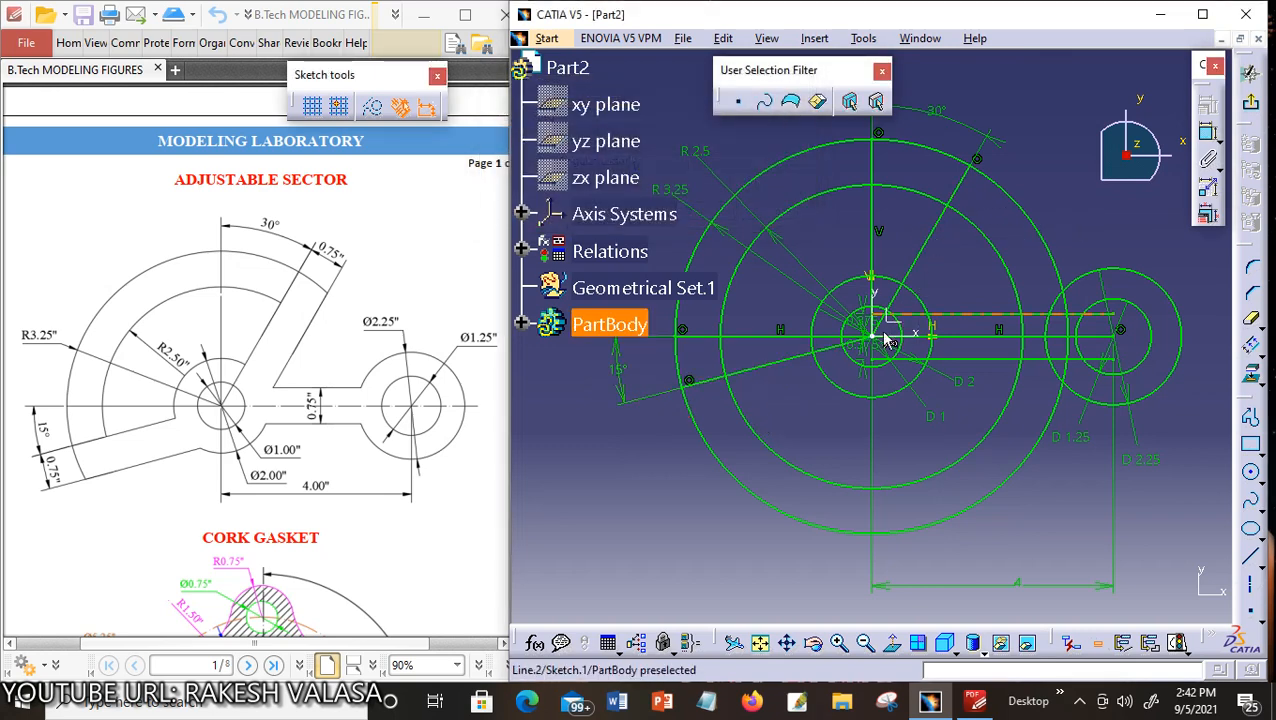
Offset the upper-right inclined line 0.75 in toward its lower-right side, without propagation and with one instance.
{"action": "left_click", "coordinate": [1256, 345]}
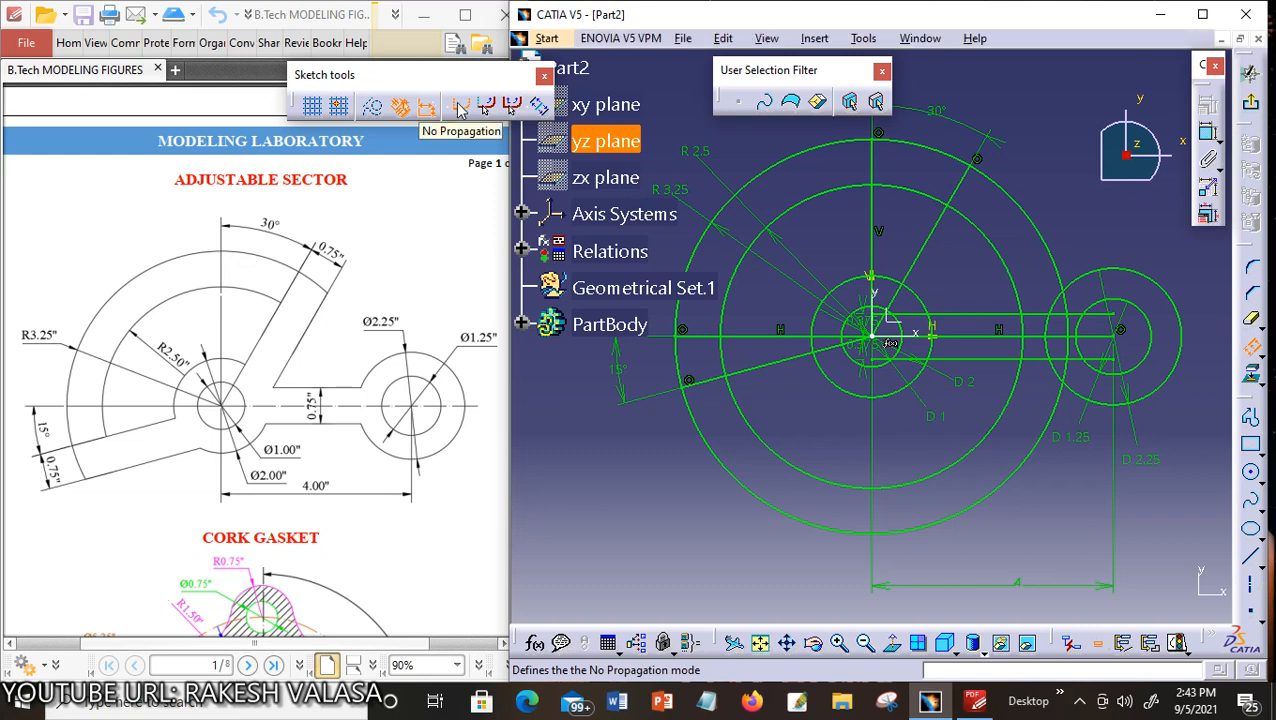
{"action": "left_click", "coordinate": [945, 240]}
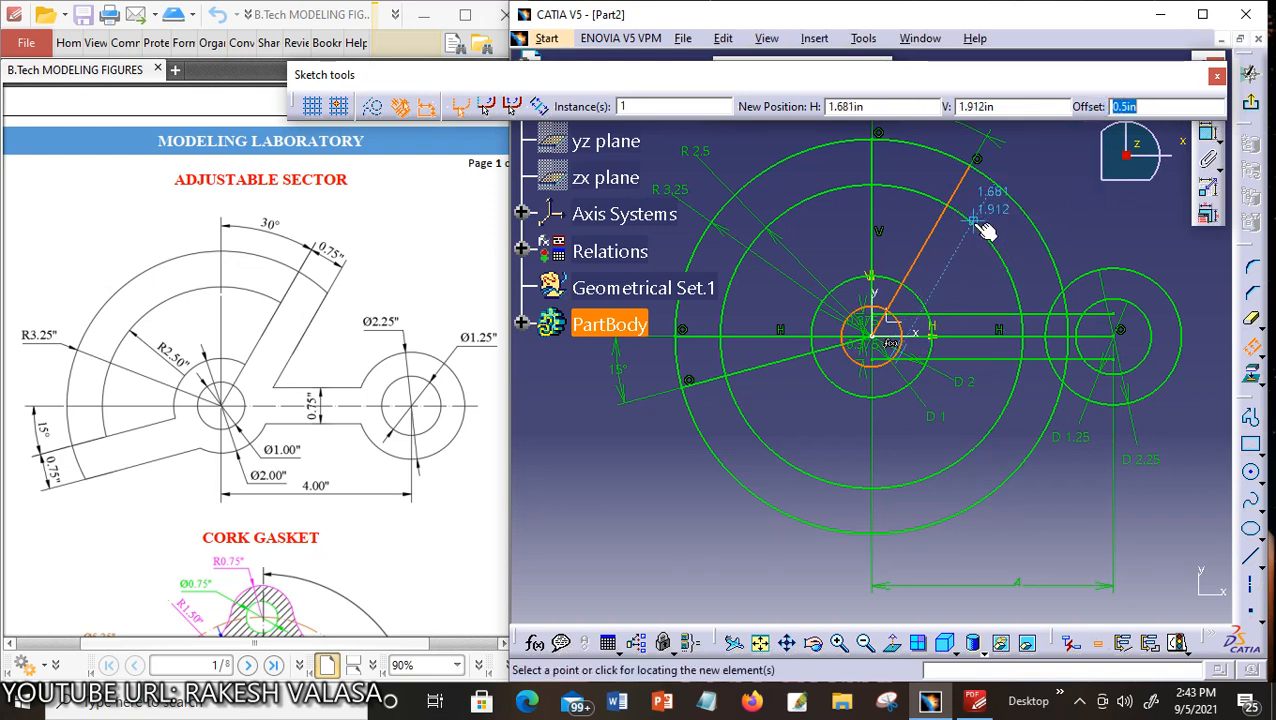
{"action": "type", "text": "0"}
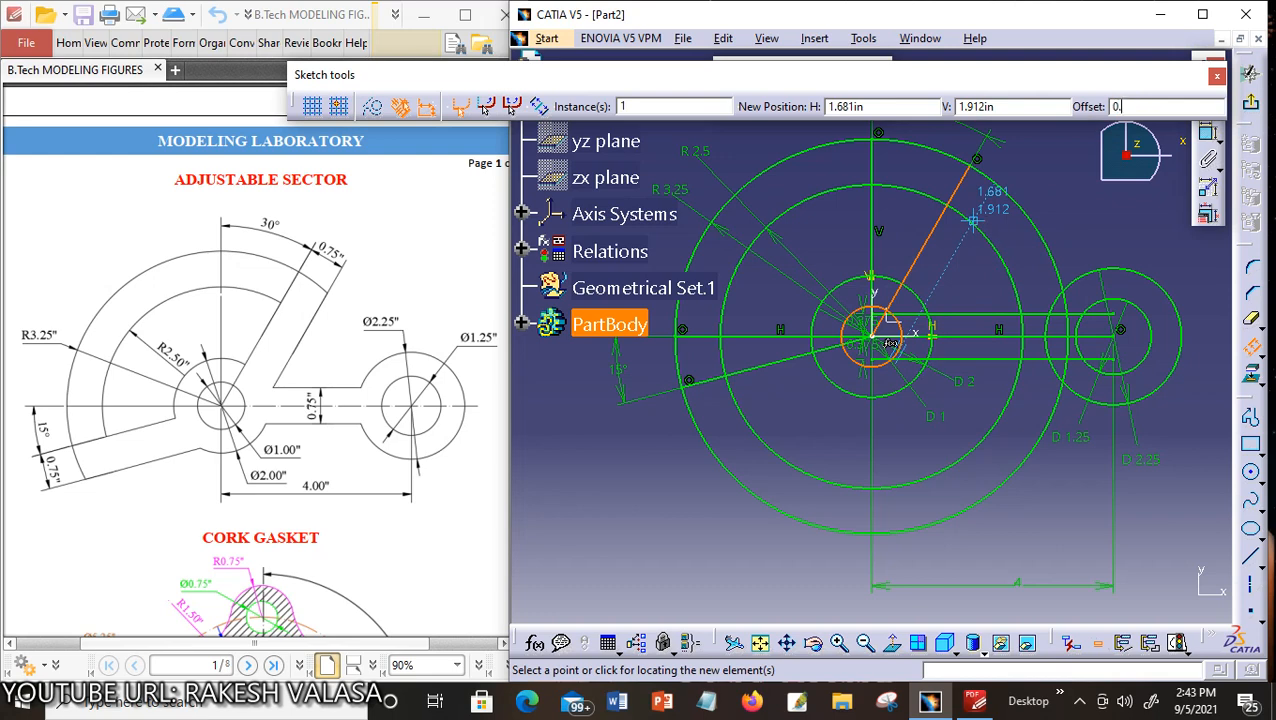
{"action": "type", "text": ".75"}
{"action": "key", "text": "Return"}
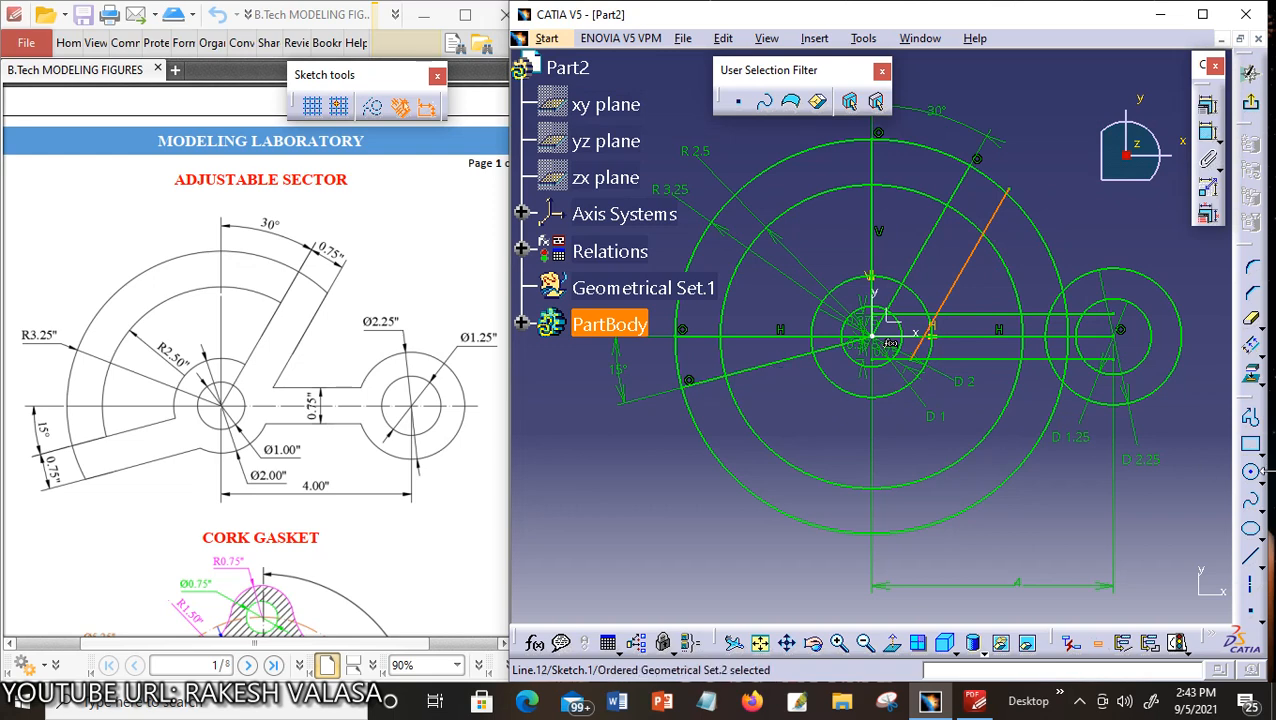
Offset the lower-left inclined line downward by 0.75 in with one instance.
{"action": "left_click", "coordinate": [1254, 347]}
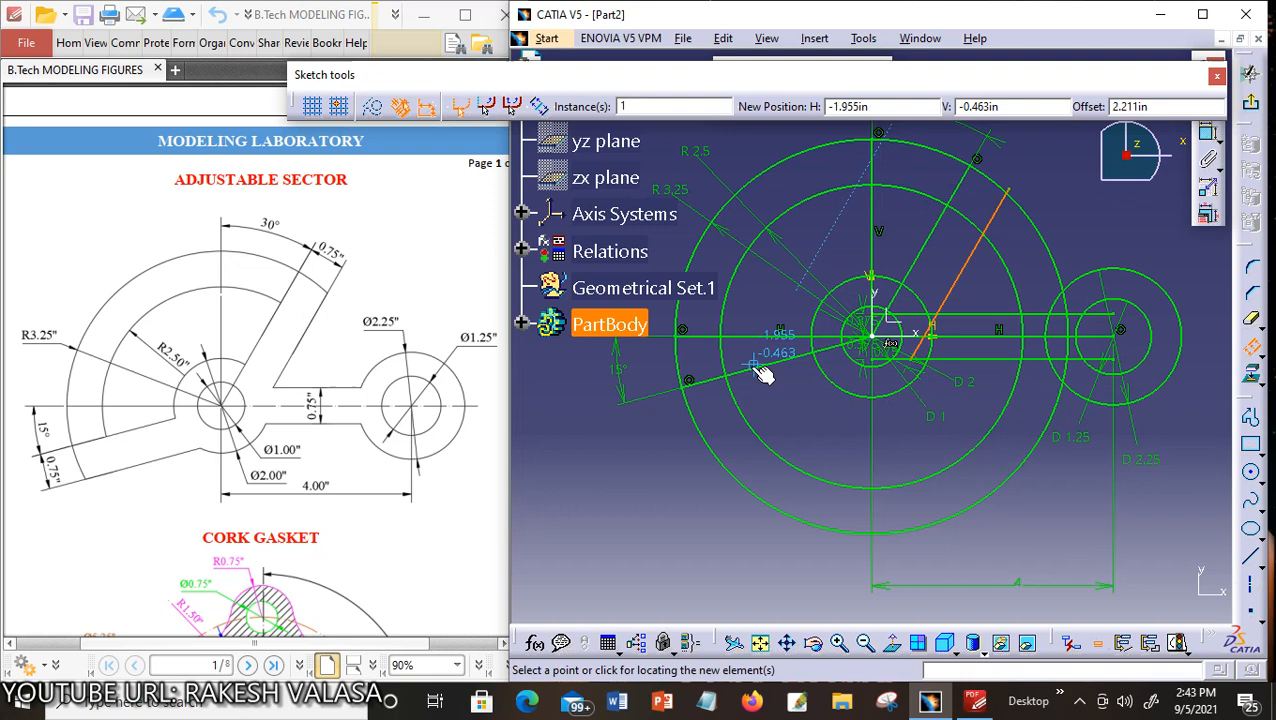
{"action": "left_click", "coordinate": [883, 412]}
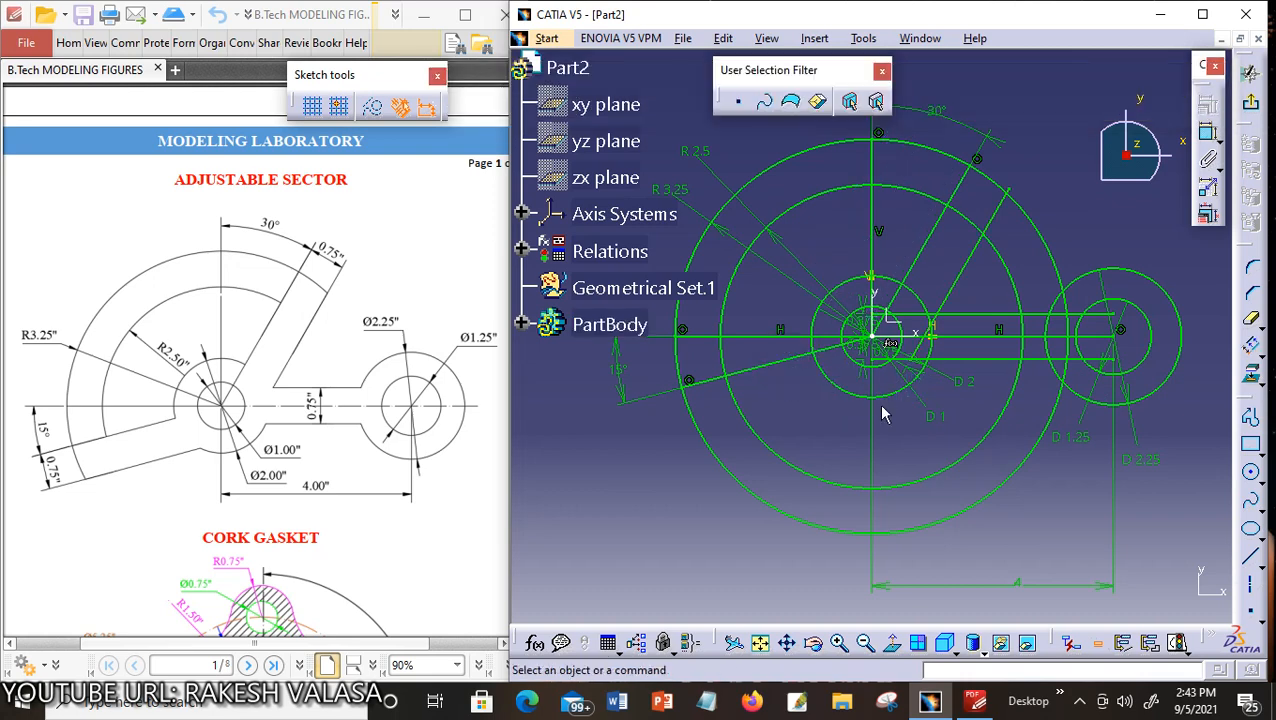
{"action": "left_click", "coordinate": [1251, 346]}
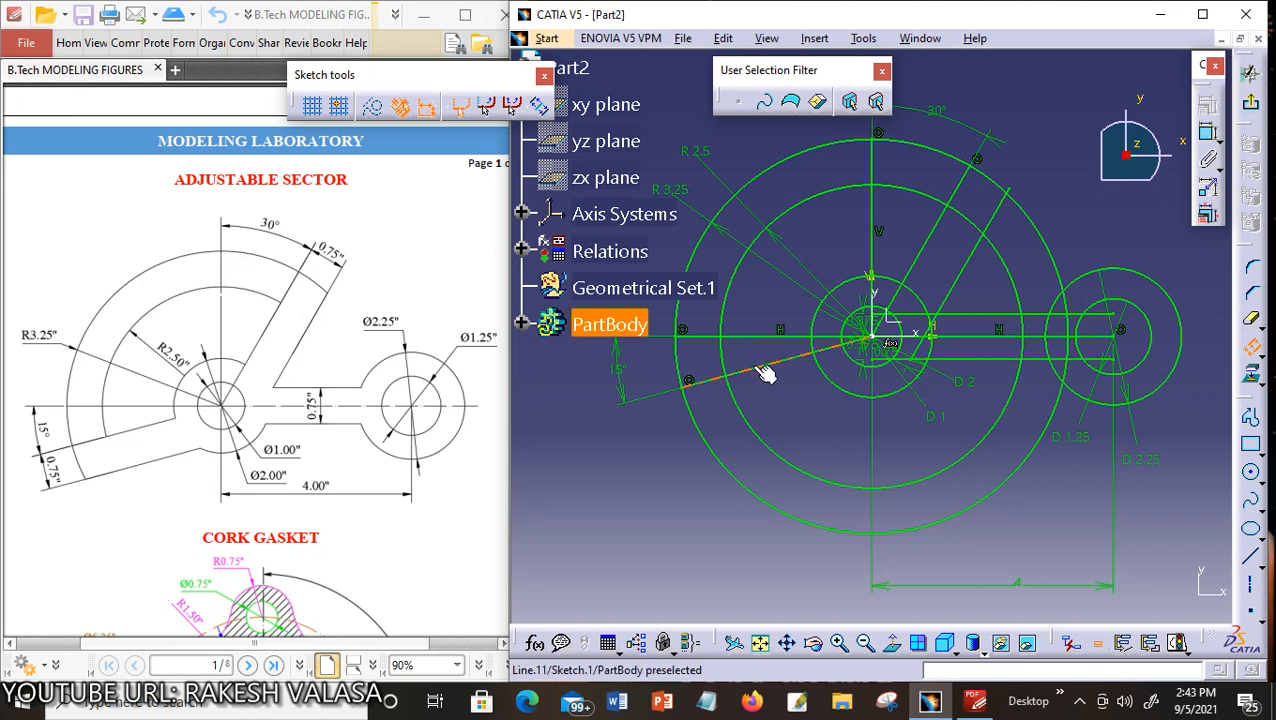
{"action": "left_click", "coordinate": [762, 366]}
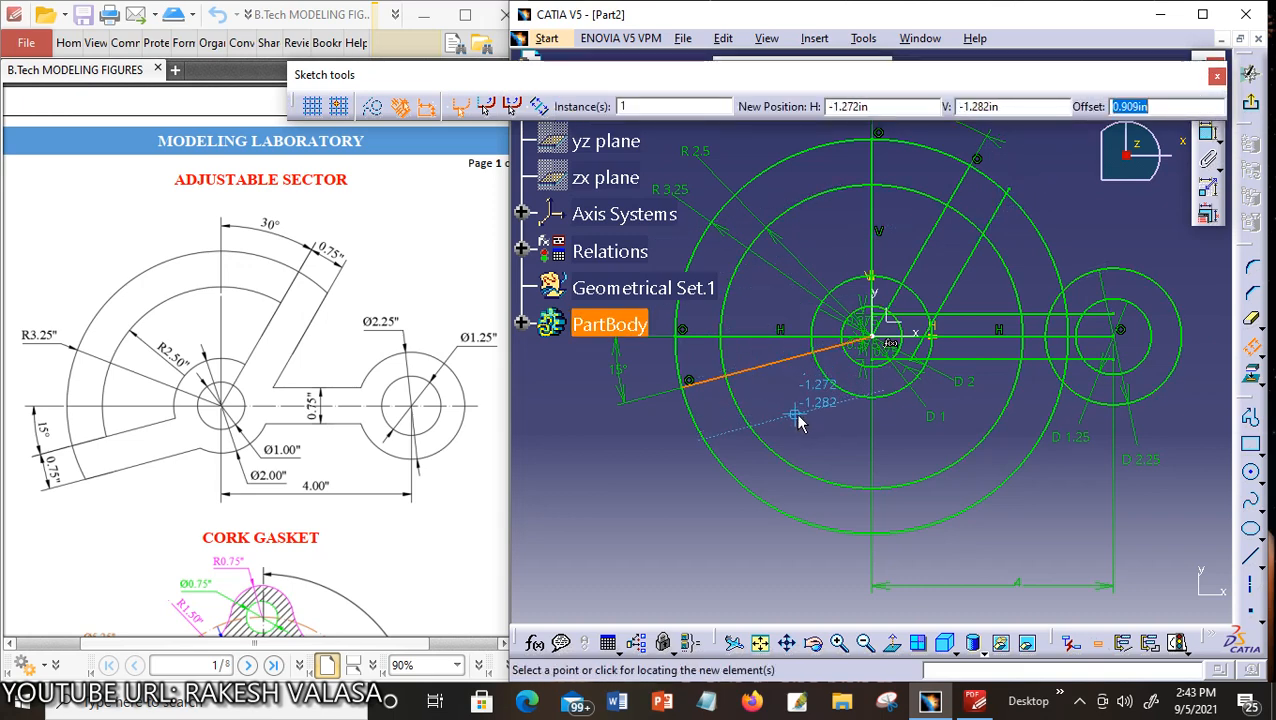
{"action": "type", "text": "0.75"}
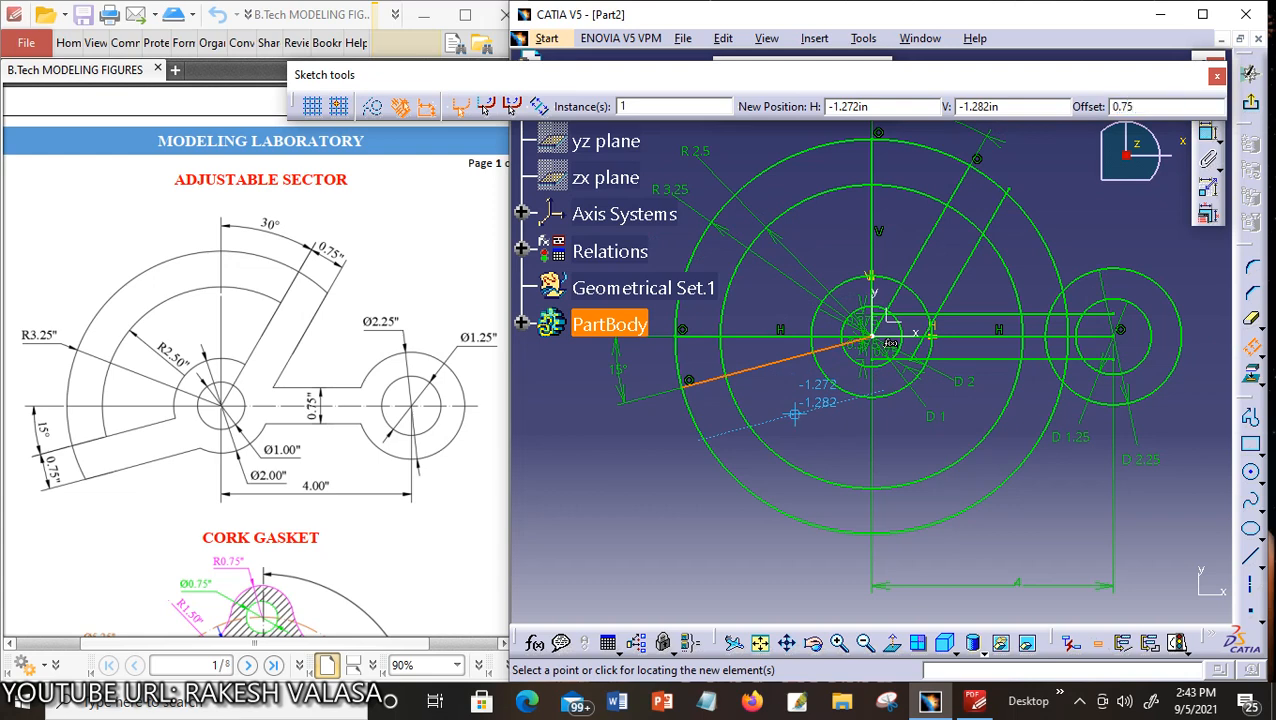
{"action": "left_click", "coordinate": [795, 413]}
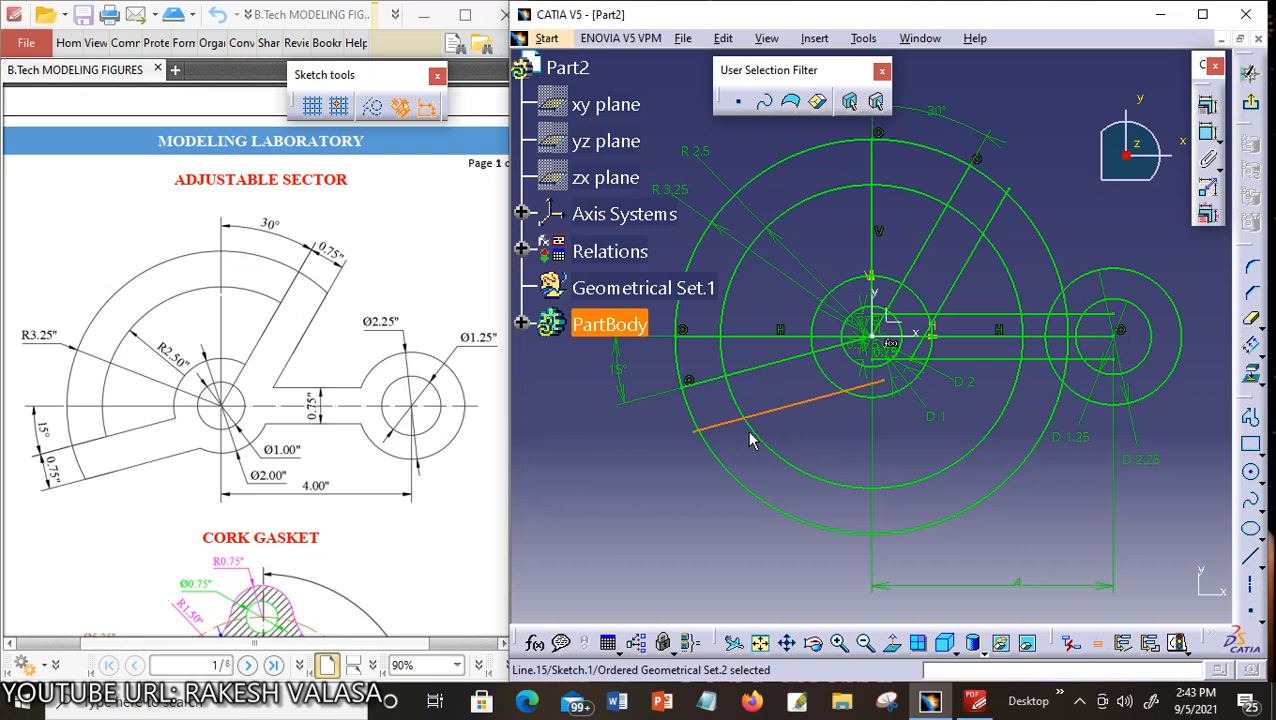
Quick-trim the lower portions of the R3.25 and R2.5 circles and the end of the lower offset line inside the 2 in circle.
{"action": "left_click", "coordinate": [1254, 322]}
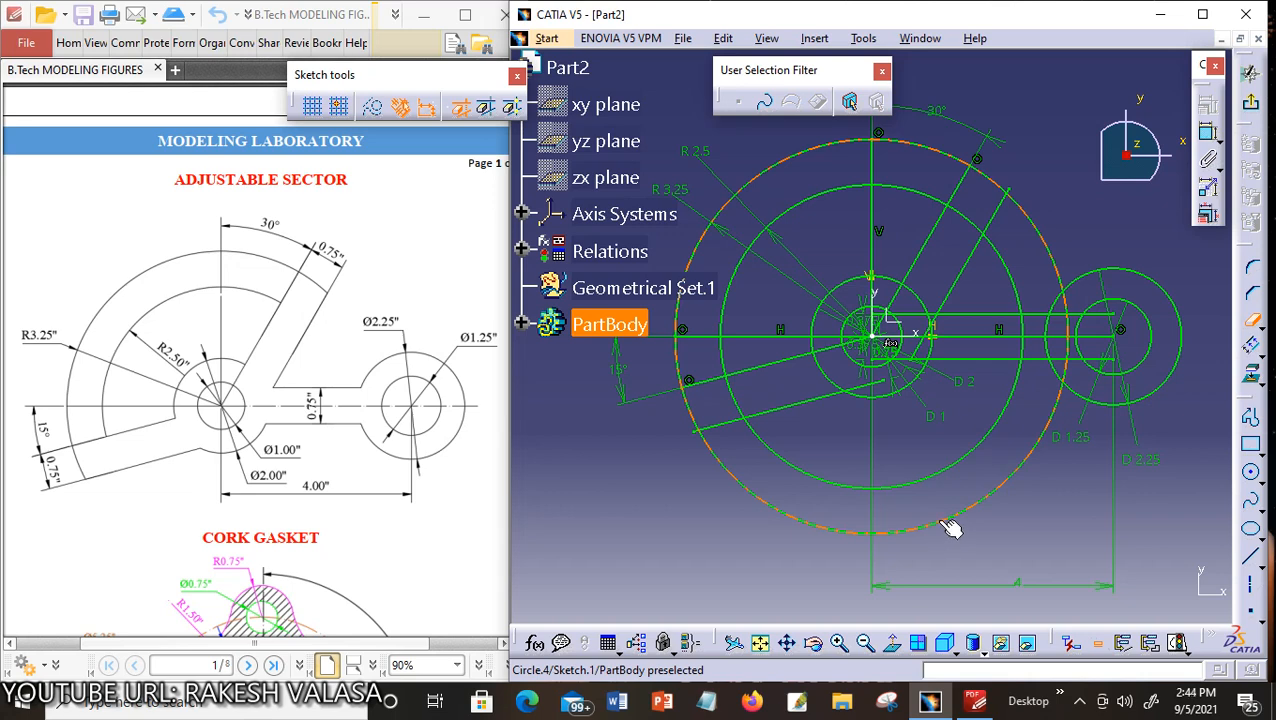
{"action": "left_click", "coordinate": [950, 528]}
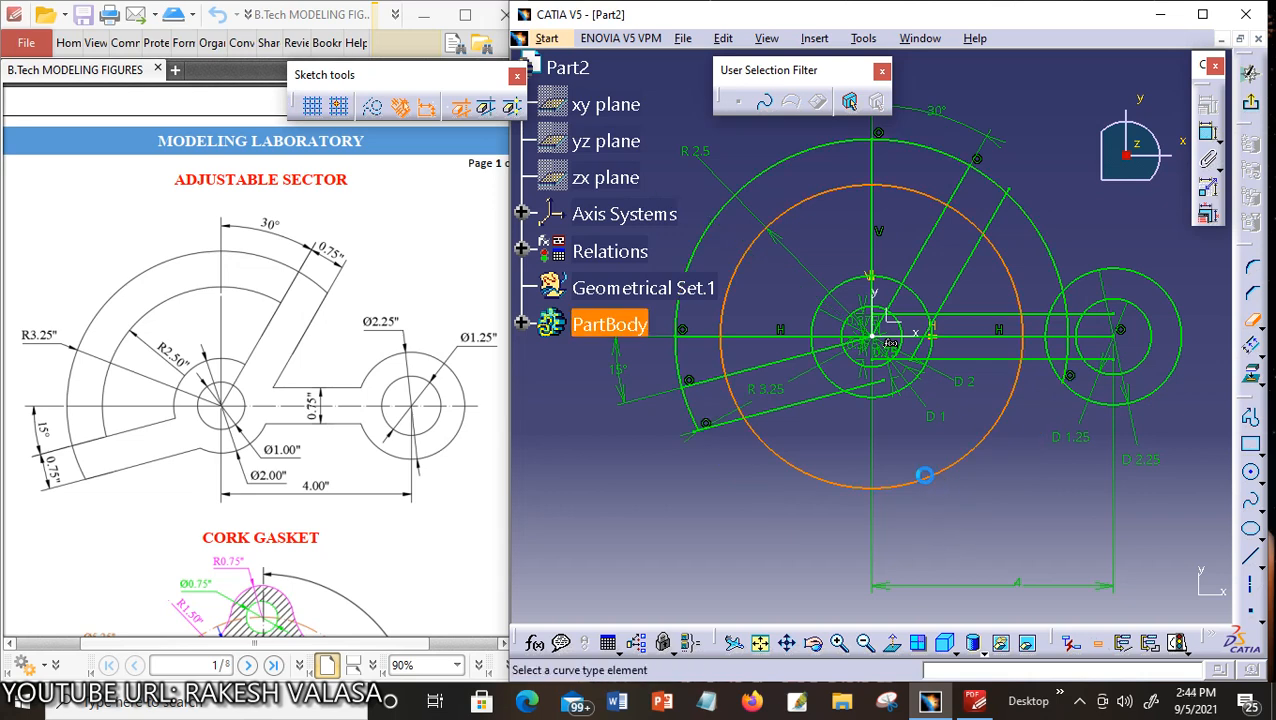
{"action": "left_click", "coordinate": [938, 472]}
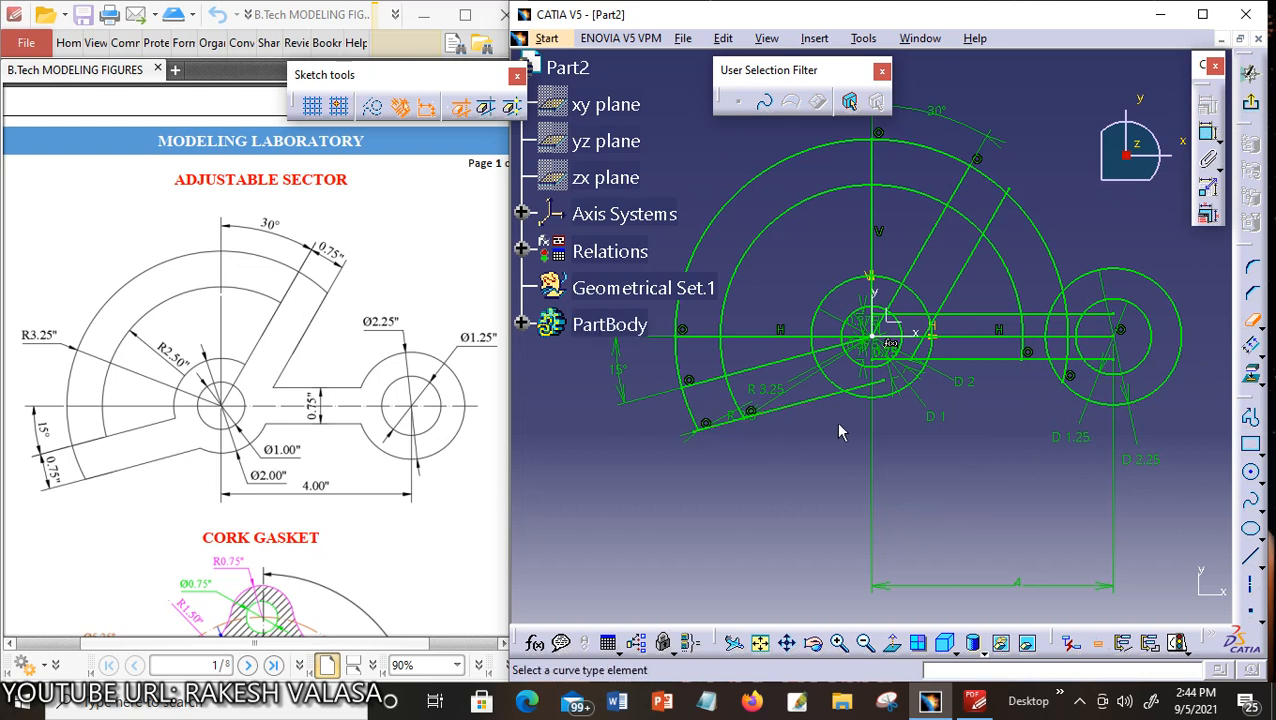
{"action": "left_click", "coordinate": [885, 390]}
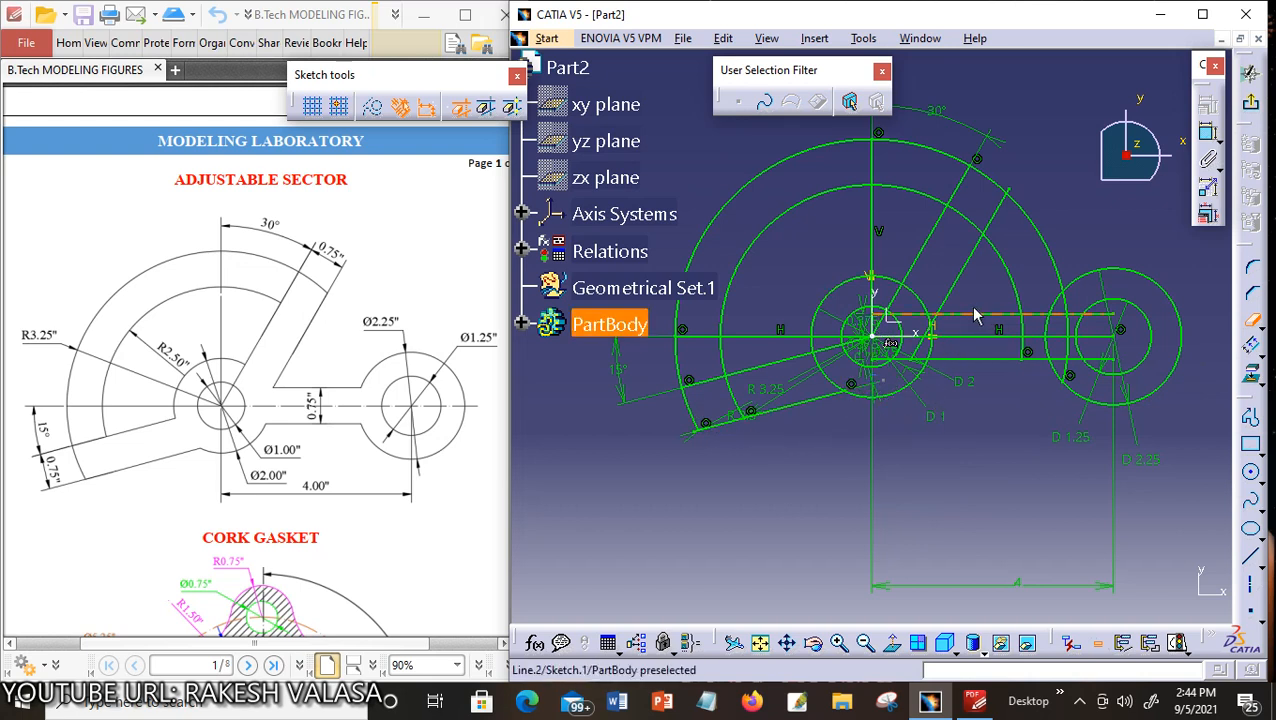
Quick-trim the R2.5 circle between the upper-right arm lines and above the horizontal arm, plus the upper horizontal line's inner end.
{"action": "left_click", "coordinate": [968, 230]}
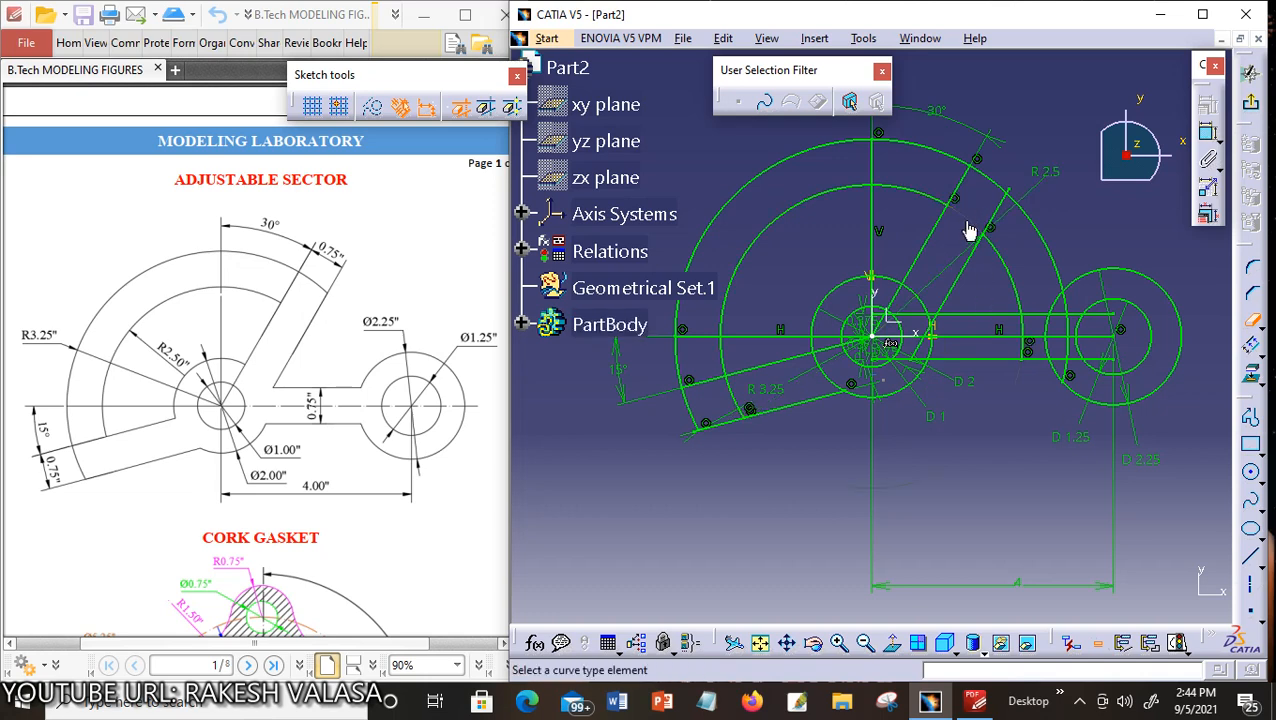
{"action": "left_click", "coordinate": [1011, 282]}
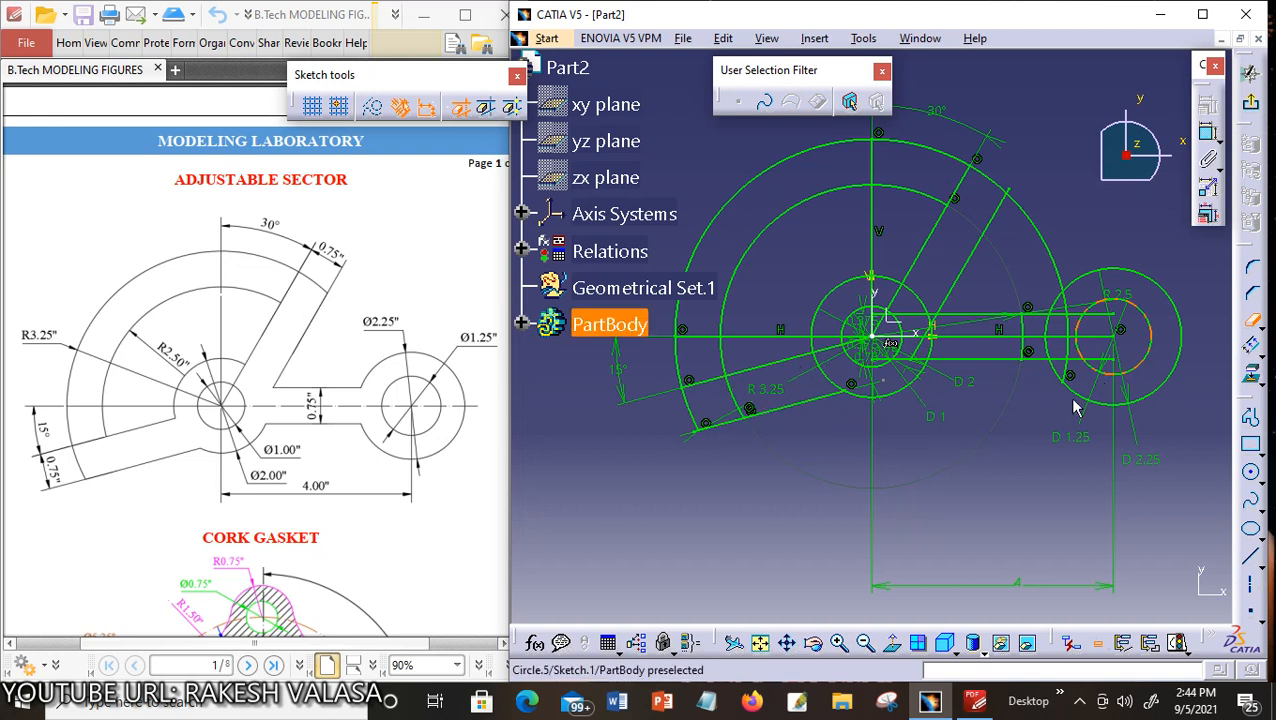
{"action": "left_click", "coordinate": [840, 645]}
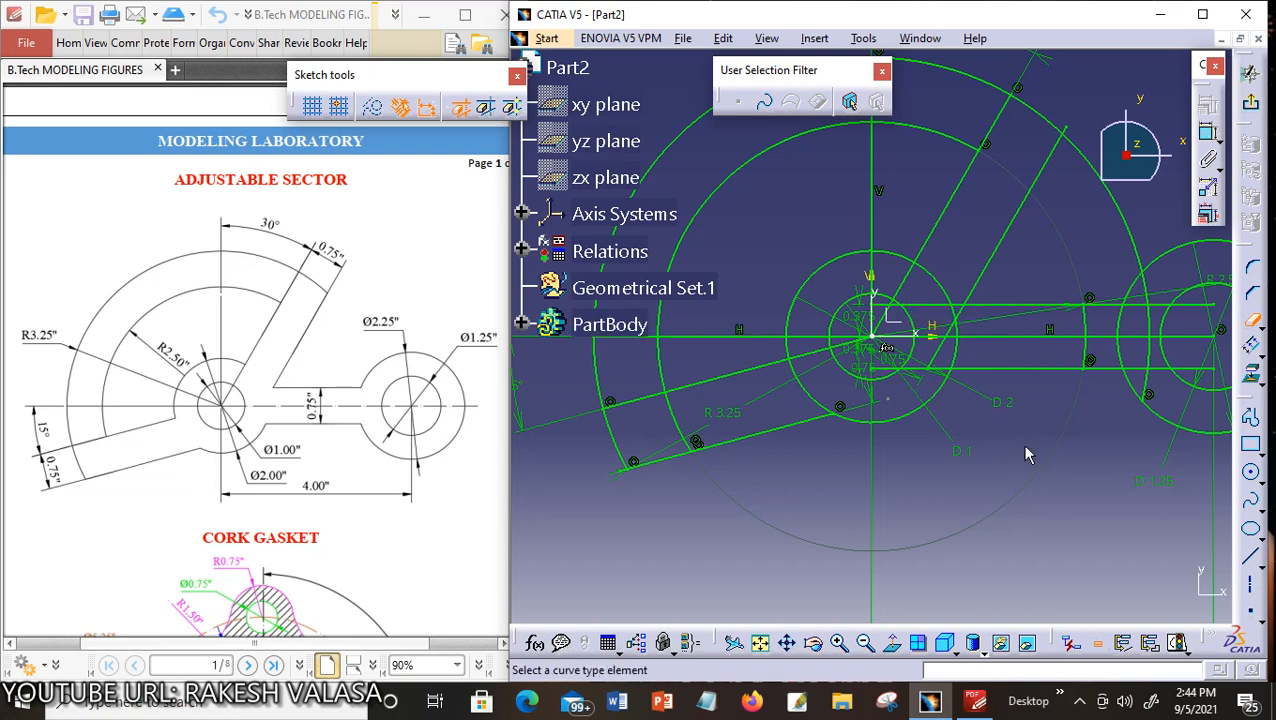
{"action": "left_click", "coordinate": [839, 642]}
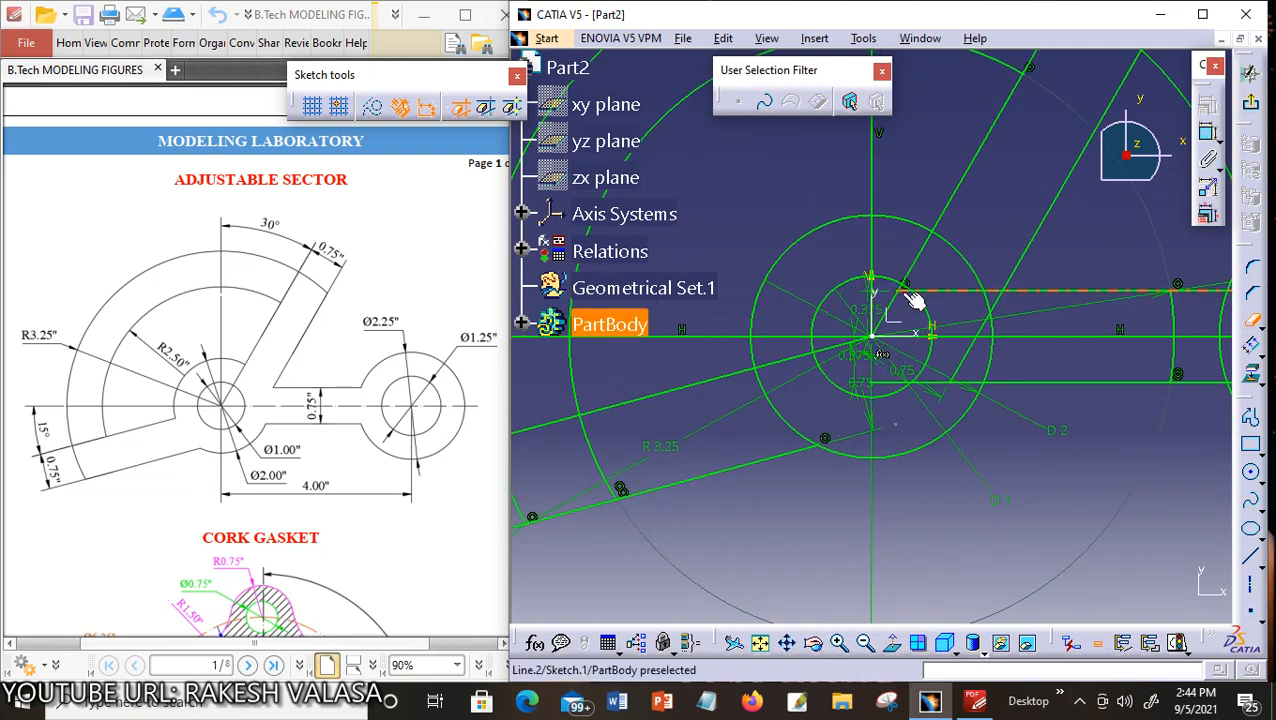
{"action": "left_click", "coordinate": [978, 292]}
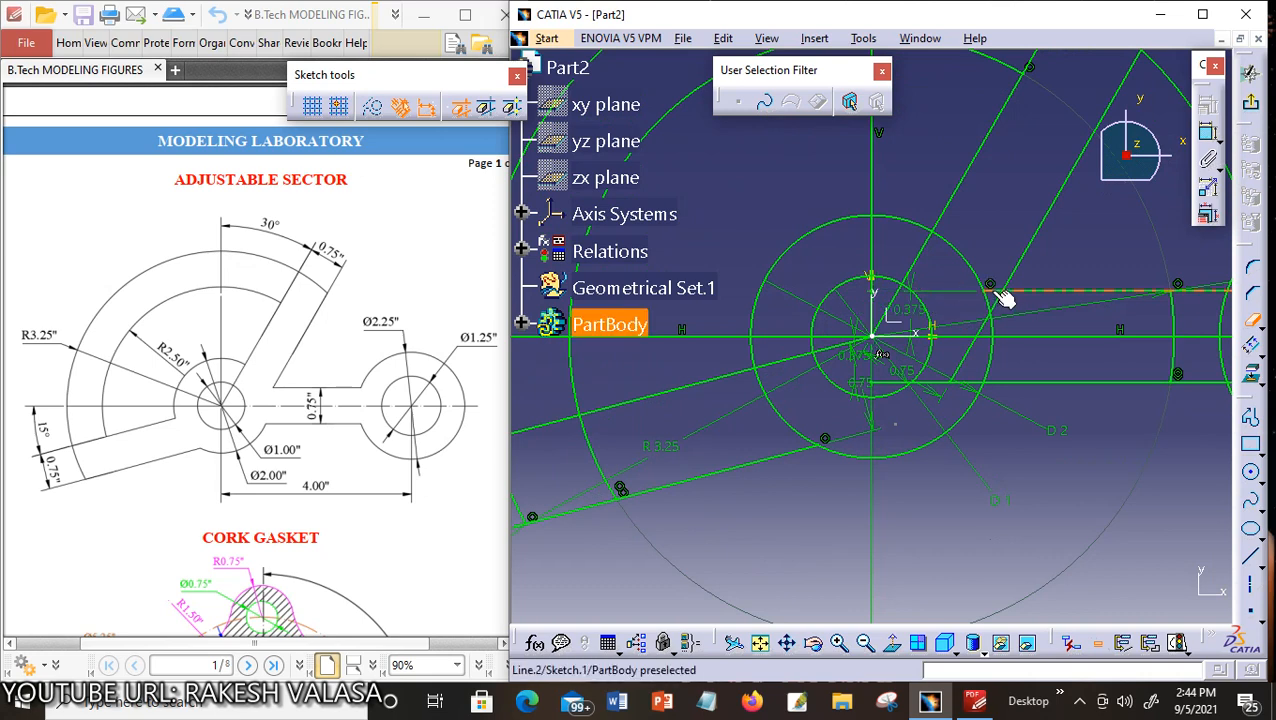
{"action": "left_click", "coordinate": [992, 291]}
Quick-trim the inner ends of both upper-right inclined lines, back to the upper horizontal line and the 2 in circle.
{"action": "left_click", "coordinate": [996, 347]}
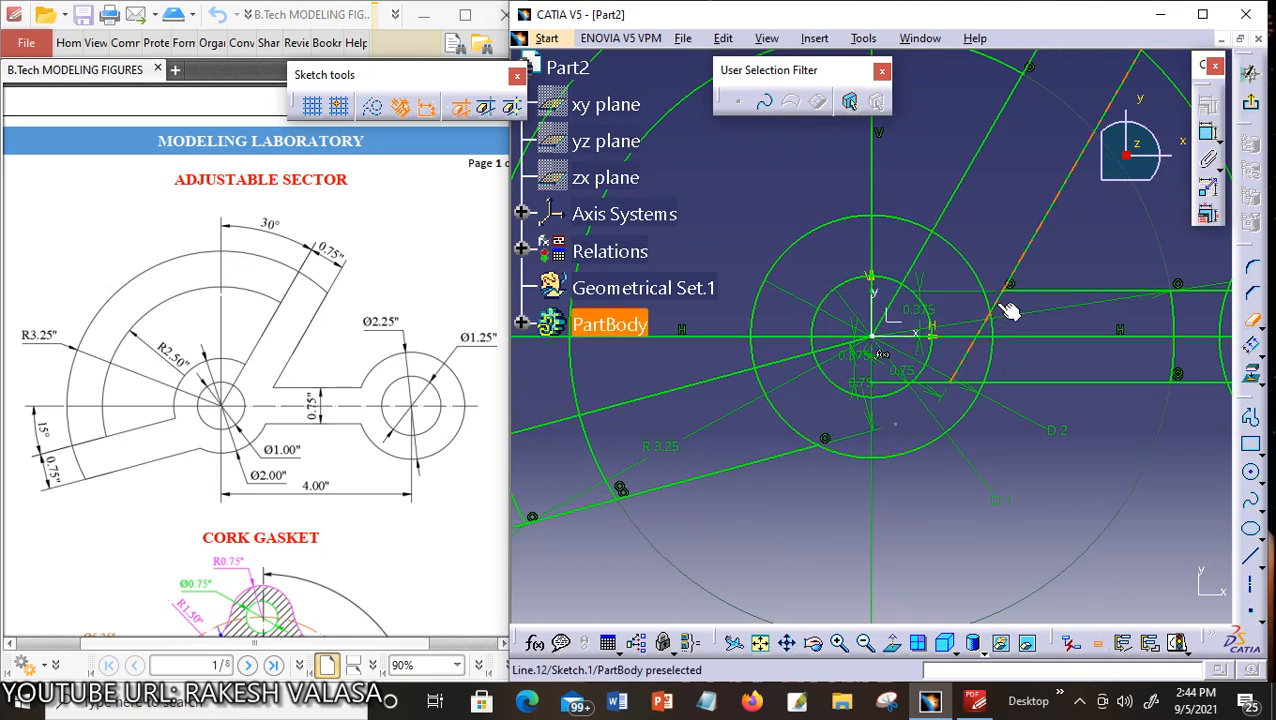
{"action": "left_click", "coordinate": [1005, 308]}
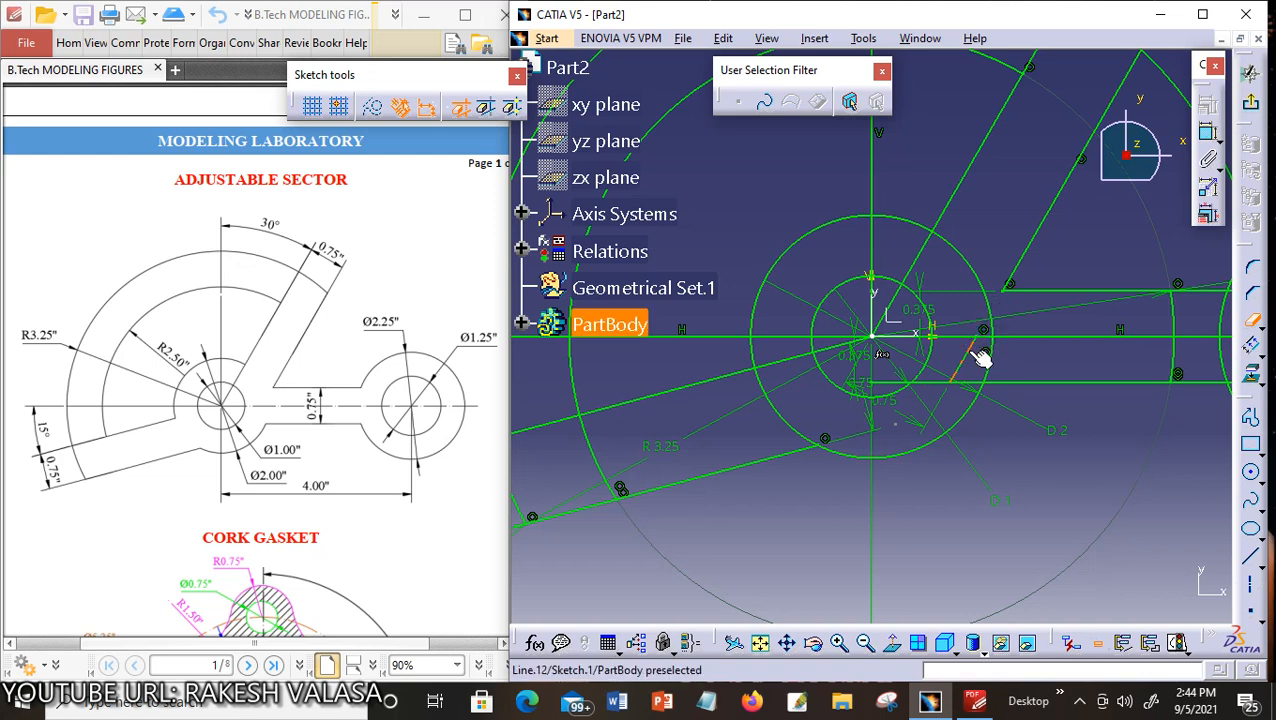
{"action": "left_click", "coordinate": [970, 352]}
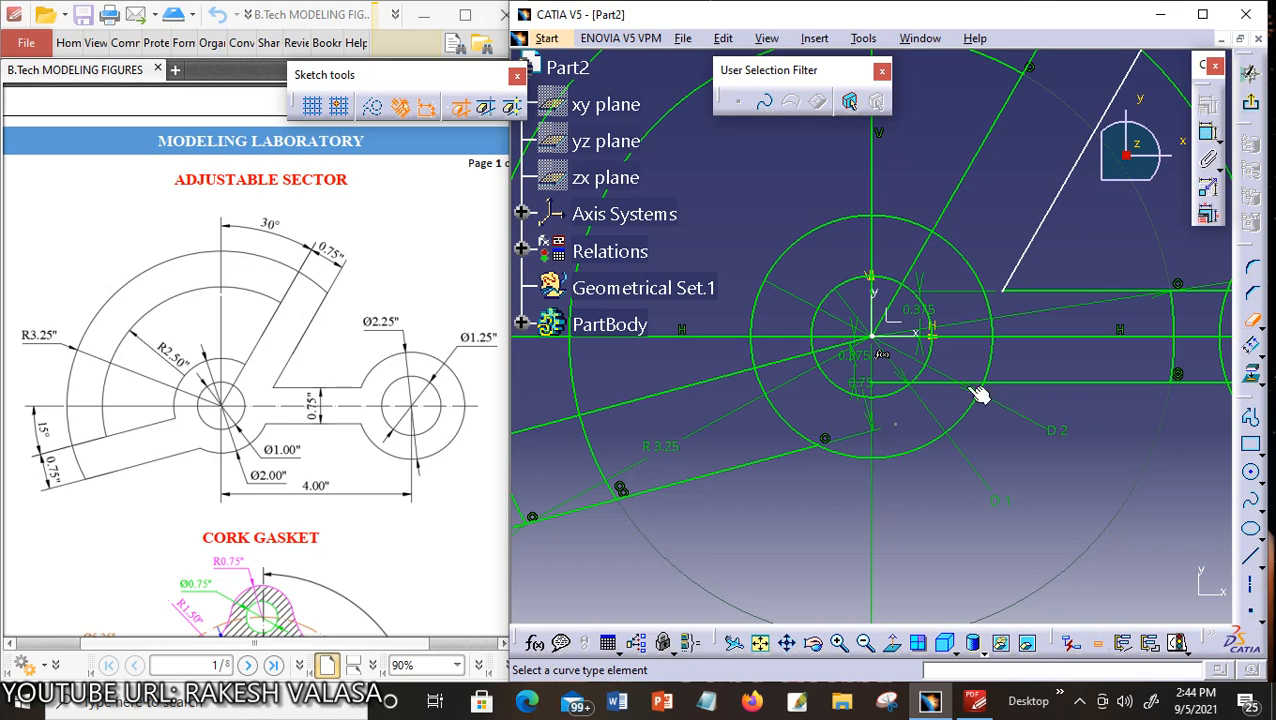
{"action": "left_click", "coordinate": [889, 320]}
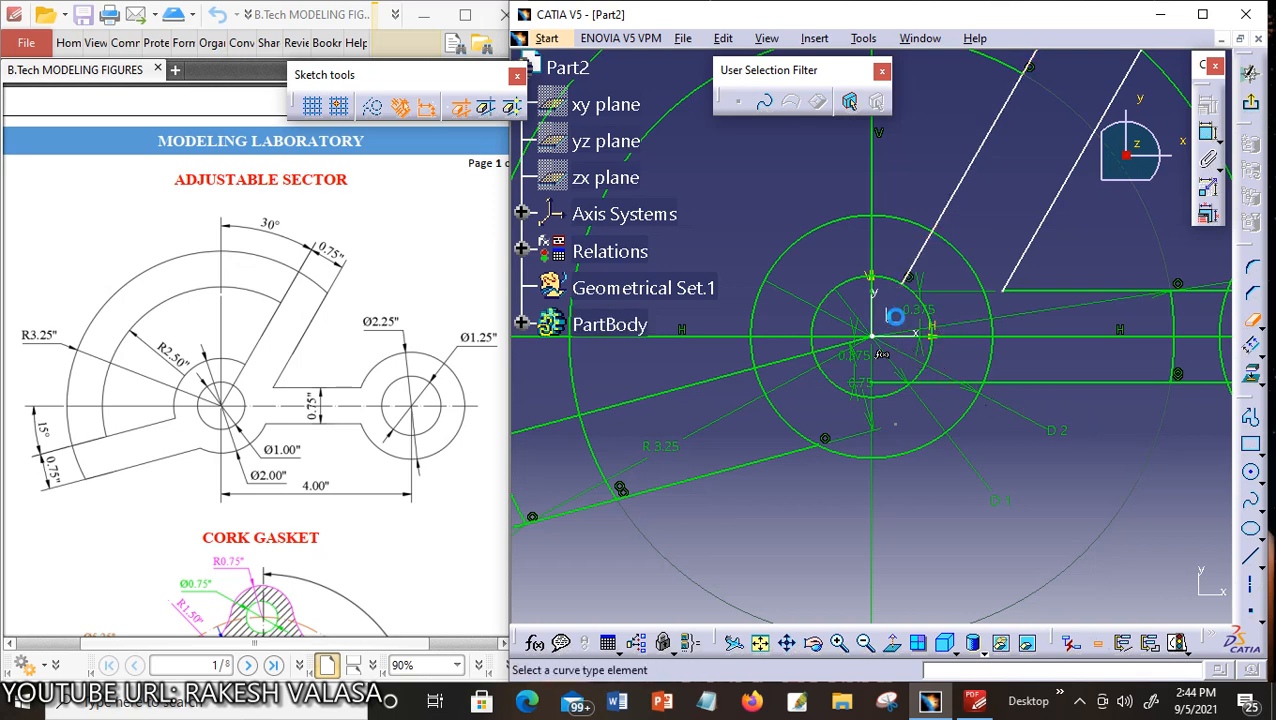
{"action": "left_click", "coordinate": [924, 262]}
Quick-trim the 2 in circle from the upper-right arm to the lower horizontal line, and that line's end inside the circle.
{"action": "left_click", "coordinate": [978, 272]}
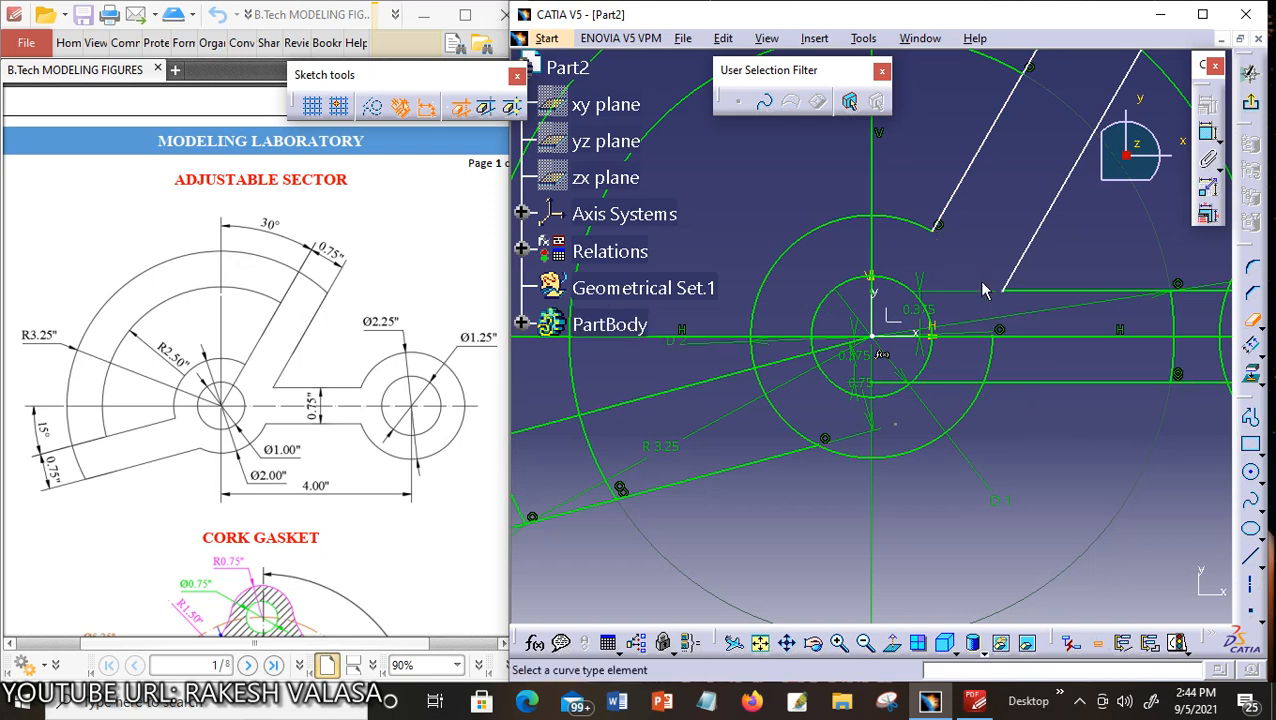
{"action": "left_click", "coordinate": [998, 355]}
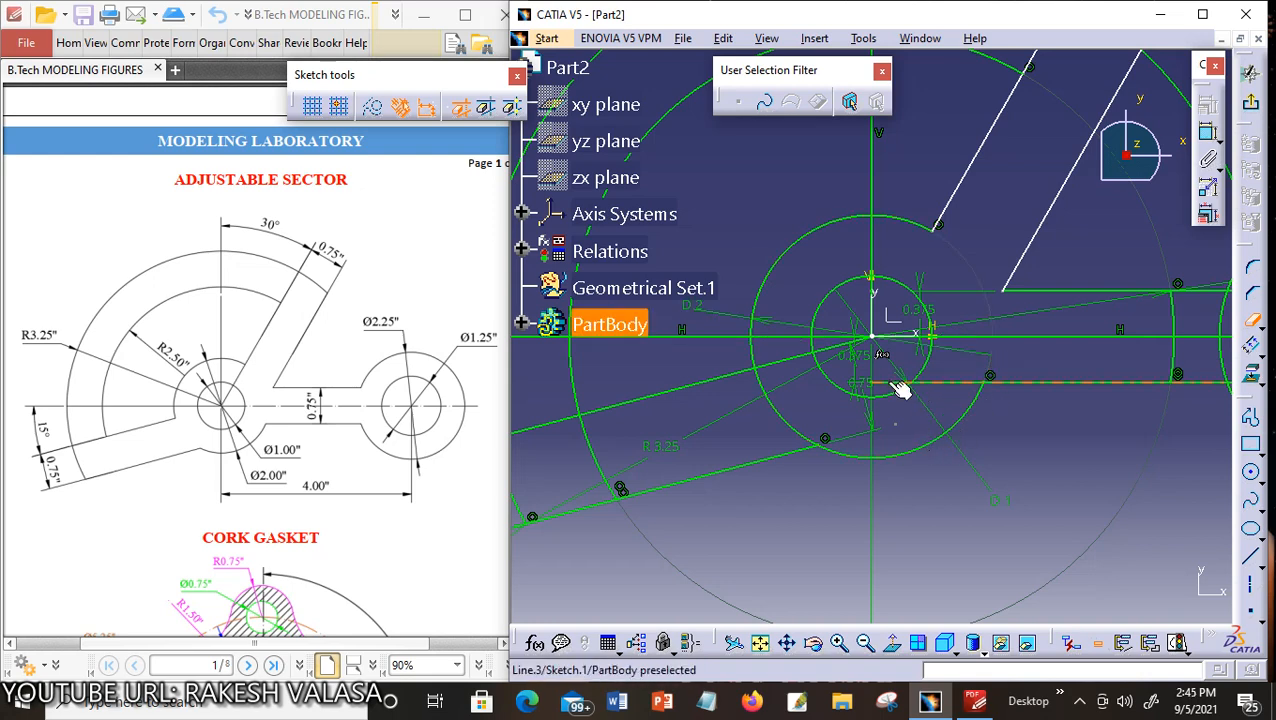
{"action": "left_click", "coordinate": [926, 383]}
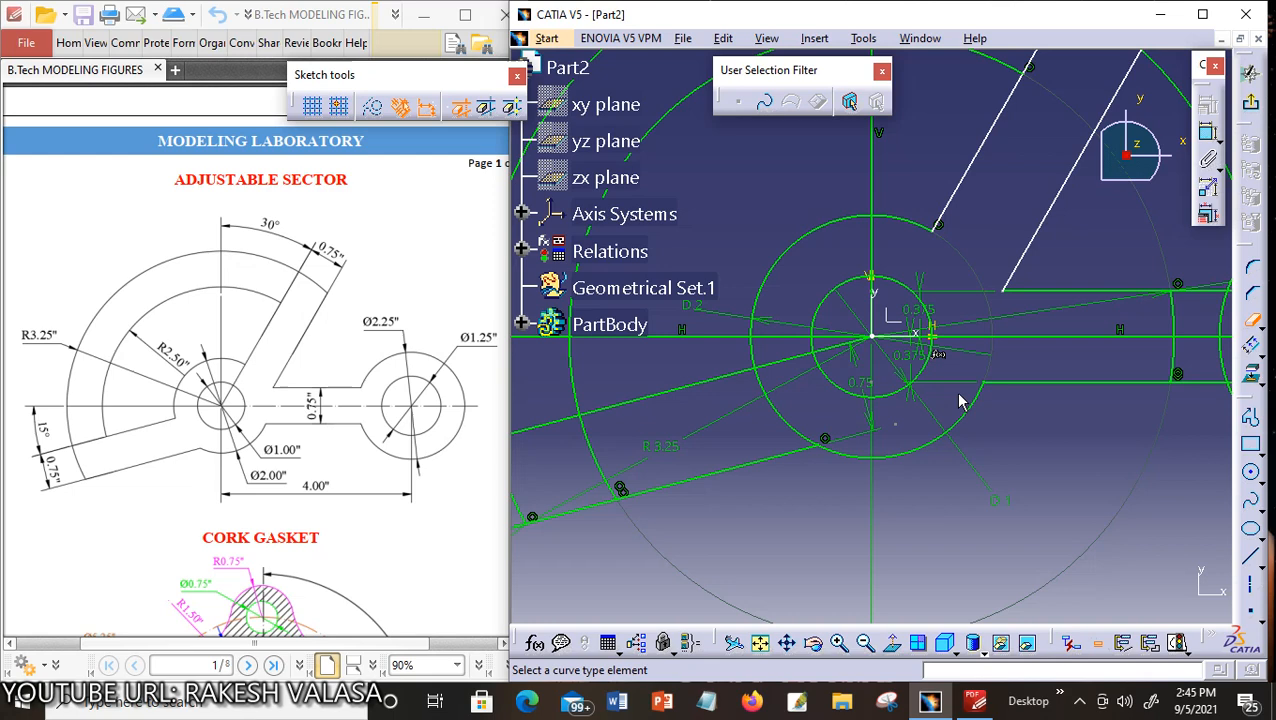
Quick-trim the upper line of the lower-left arm inside the 2 in circle and the 2 in and R2.5 arcs crossing that arm.
{"action": "left_click", "coordinate": [840, 347]}
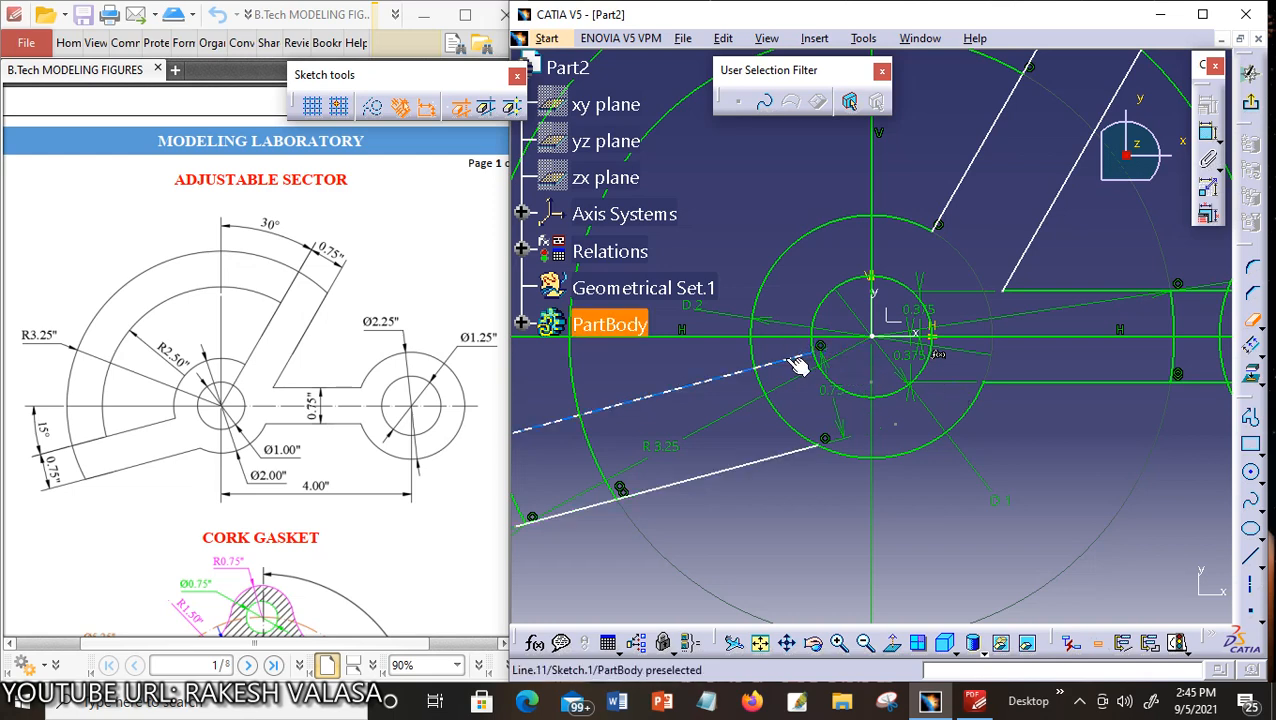
{"action": "left_click", "coordinate": [797, 366]}
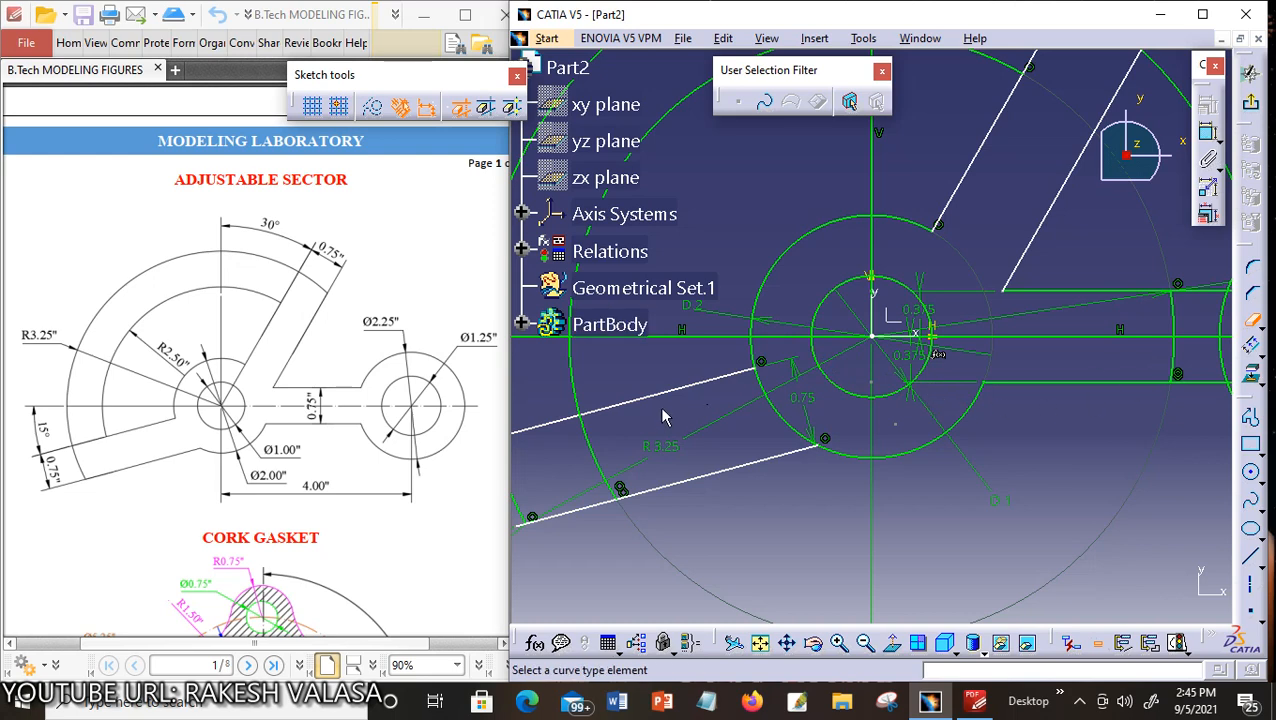
{"action": "left_click", "coordinate": [790, 427]}
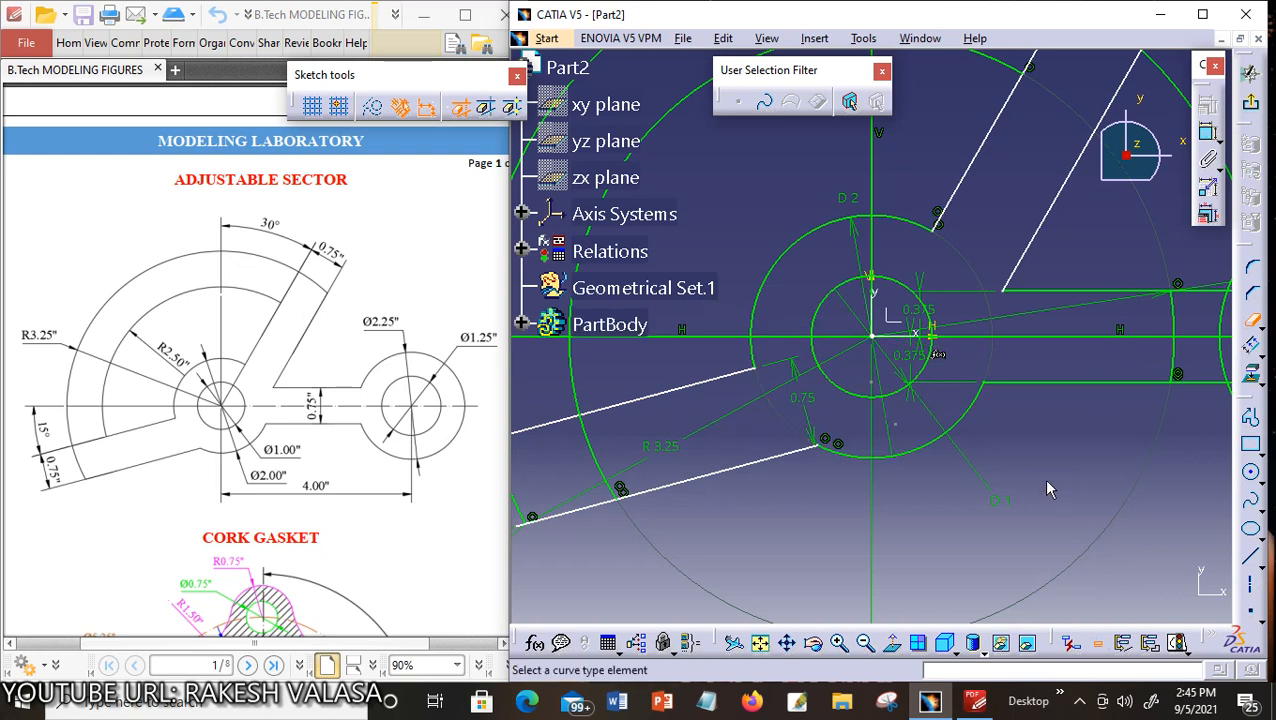
{"action": "left_click", "coordinate": [588, 453]}
Quick-trim the R2.5 arc crossing the horizontal arm and the R3.25 arc from the upper-right arm down through the right-hand circles.
{"action": "mouse_move", "coordinate": [1087, 455]}
{"action": "middle_mouse_down"}
{"action": "mouse_move", "coordinate": [1064, 408]}
{"action": "mouse_move", "coordinate": [884, 490]}
{"action": "mouse_move", "coordinate": [780, 507]}
{"action": "middle_mouse_up"}
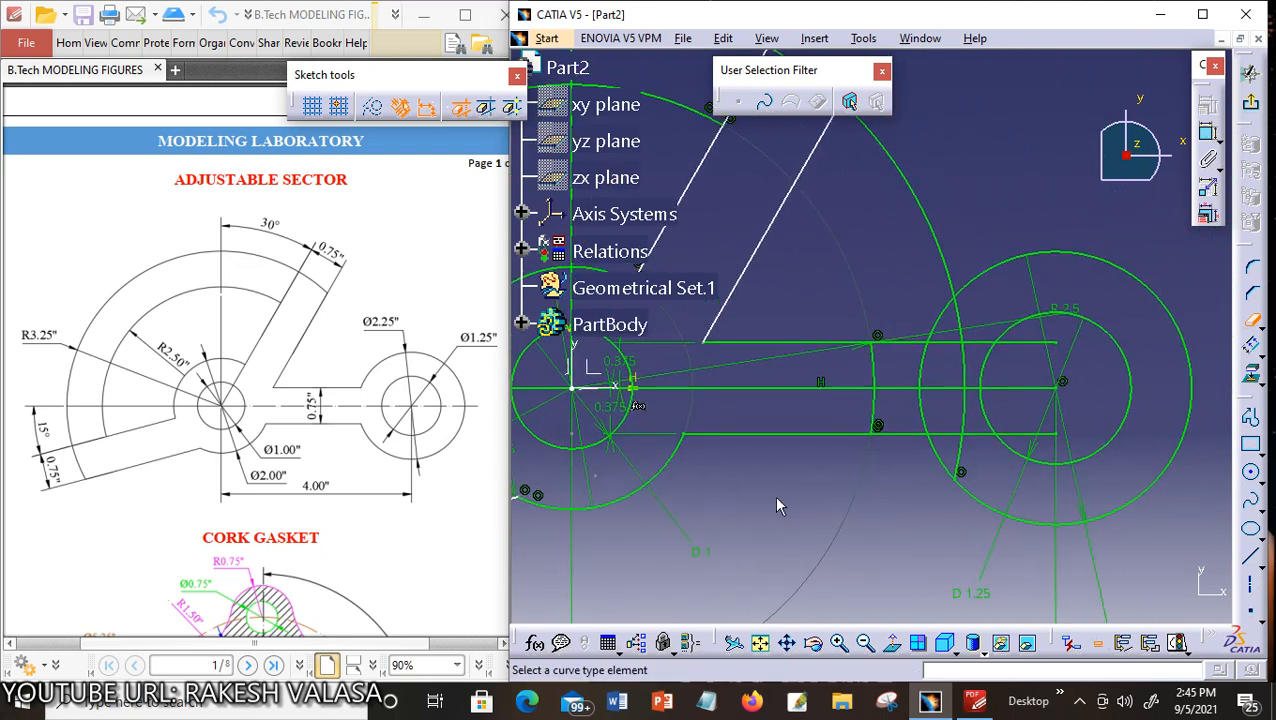
{"action": "left_click", "coordinate": [874, 400]}
{"action": "left_click", "coordinate": [874, 368]}
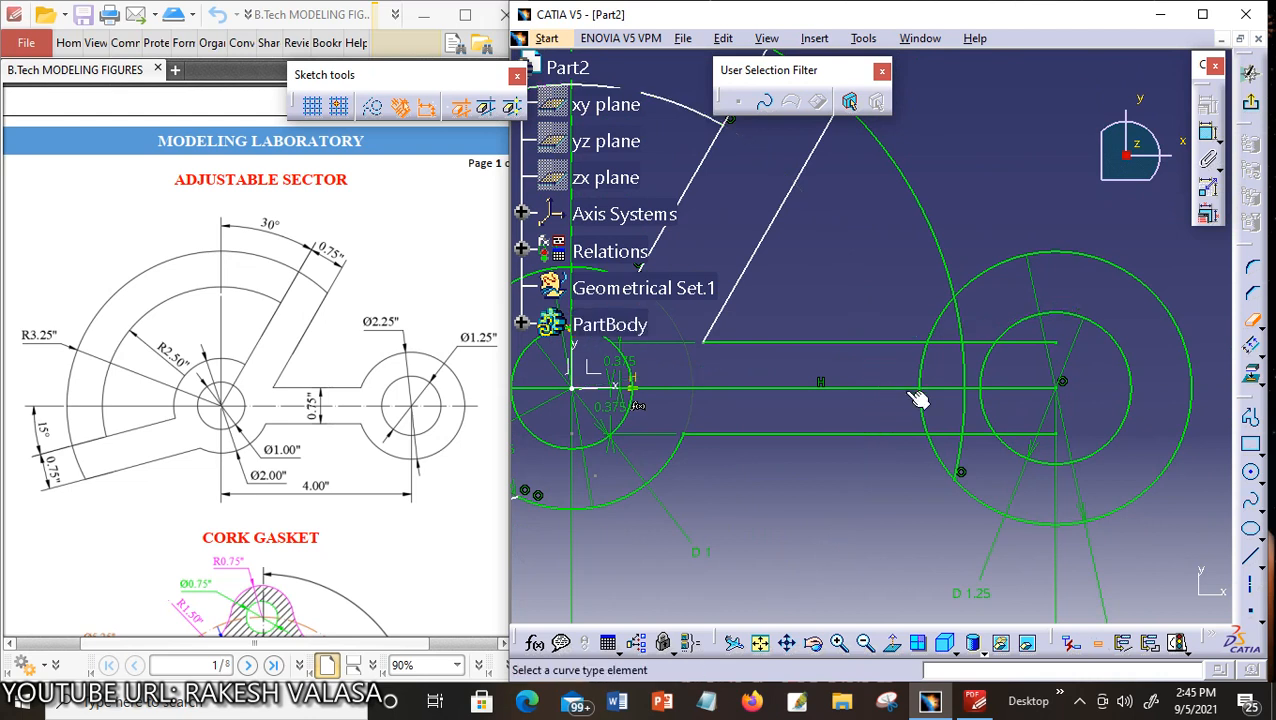
{"action": "left_click", "coordinate": [961, 456]}
{"action": "left_click", "coordinate": [963, 411]}
{"action": "left_click", "coordinate": [975, 384]}
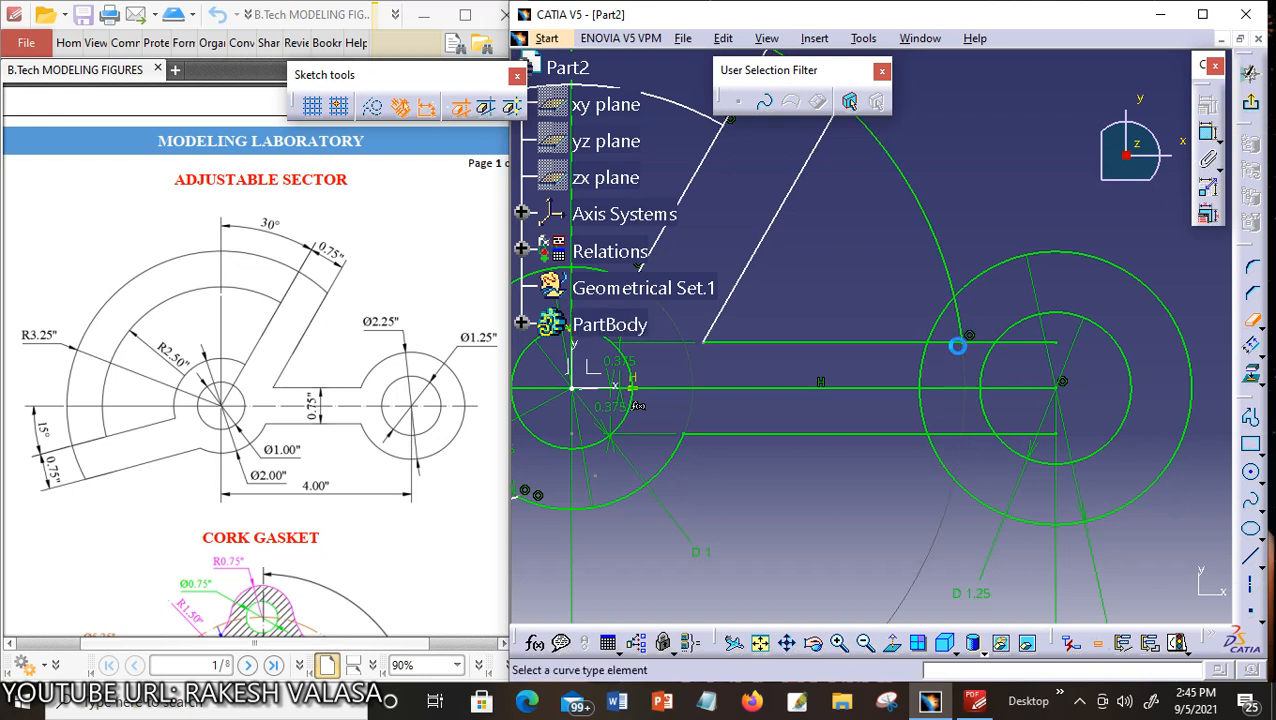
{"action": "left_click", "coordinate": [962, 328]}
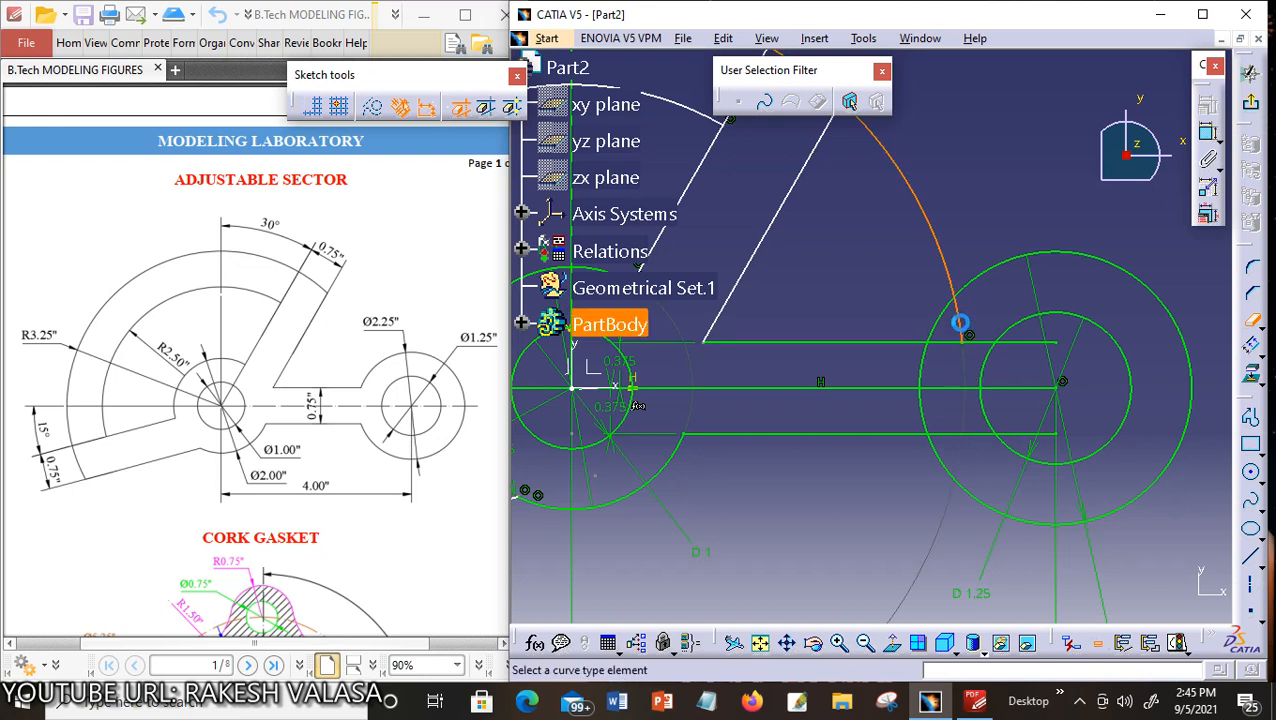
{"action": "left_click", "coordinate": [949, 268]}
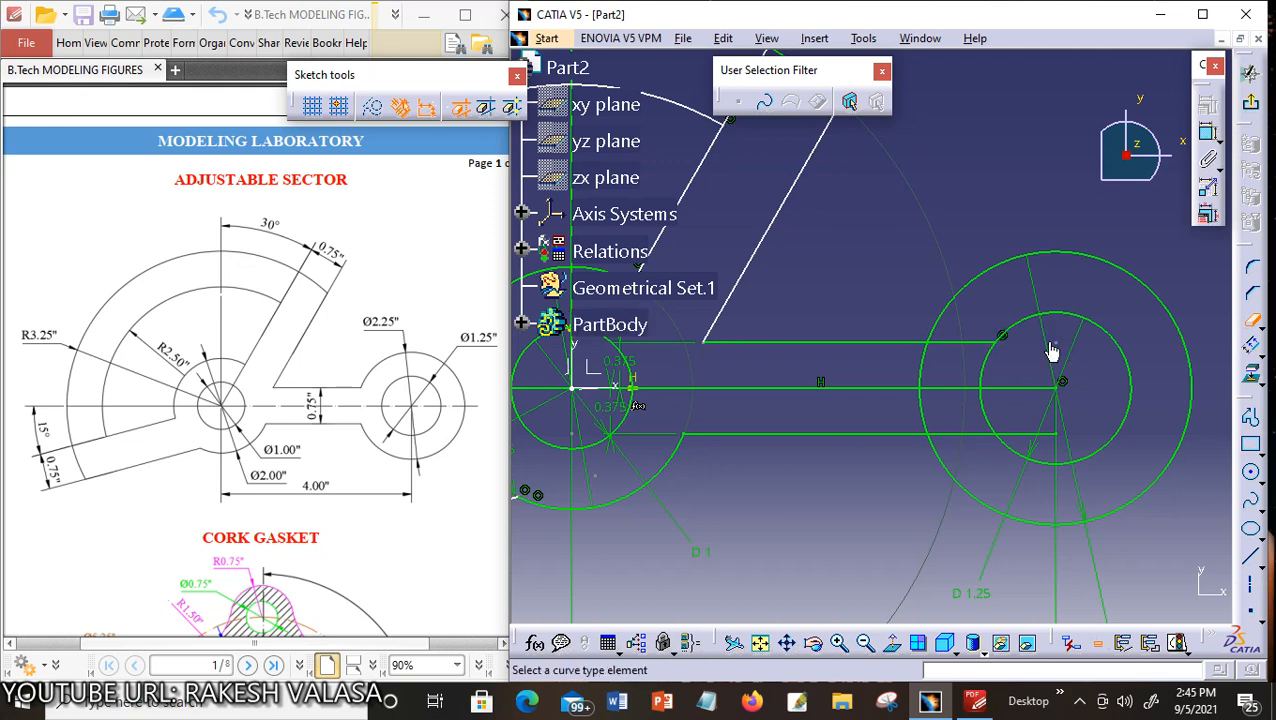
Quick-trim both horizontal arm lines inside the 2.25 in circle and the portion of that circle between them.
{"action": "left_click", "coordinate": [978, 345]}
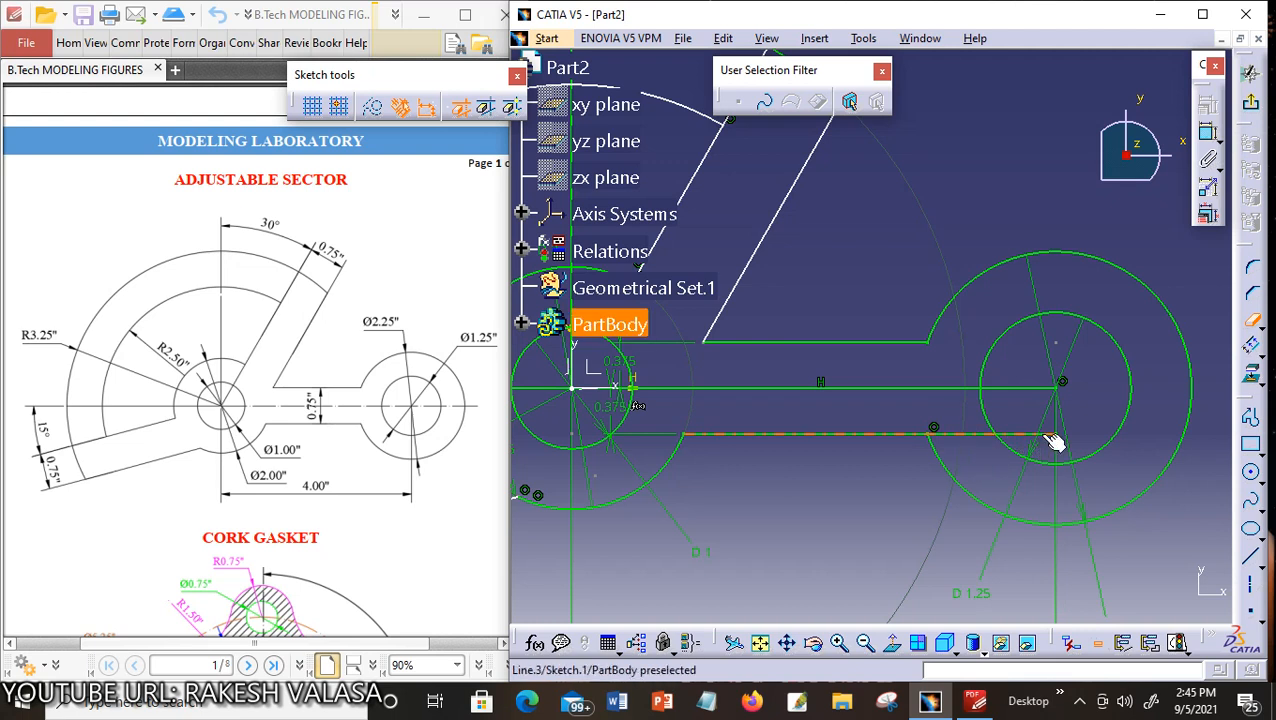
{"action": "left_click", "coordinate": [982, 434]}
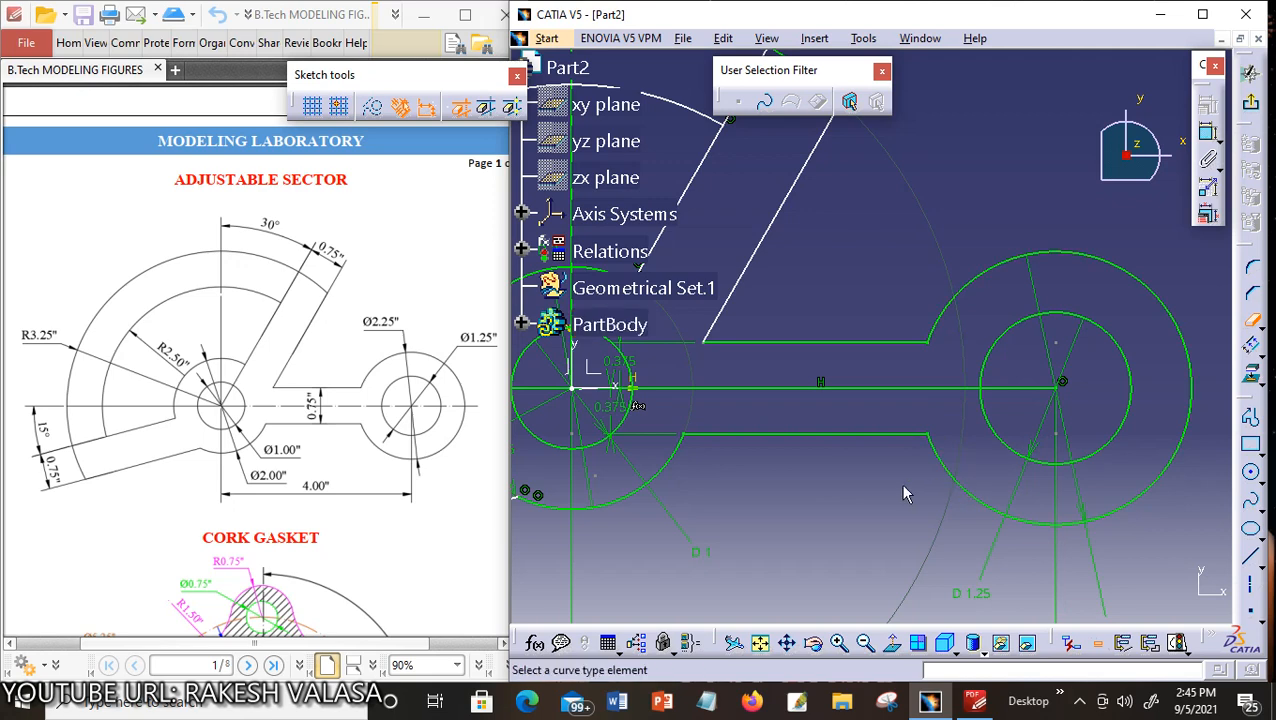
{"action": "left_click", "coordinate": [855, 651]}
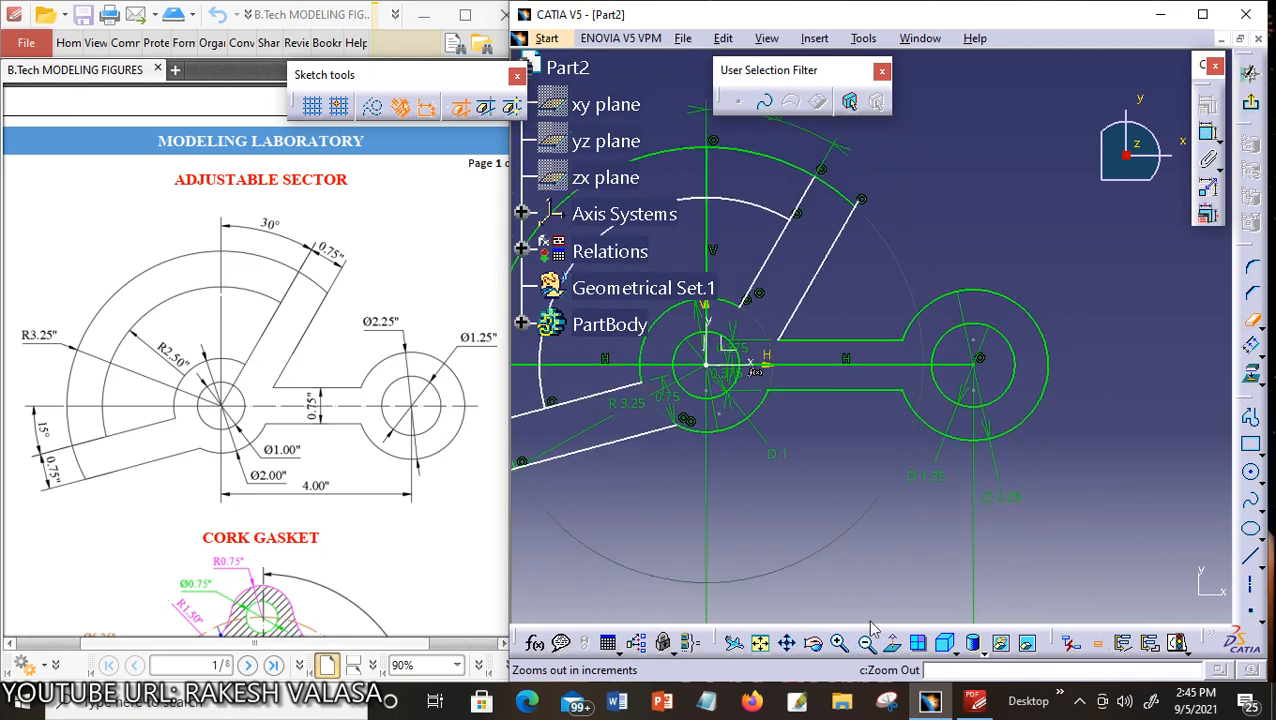
{"action": "middle_click_drag", "start_coordinate": [997, 242], "coordinate": [1117, 283]}
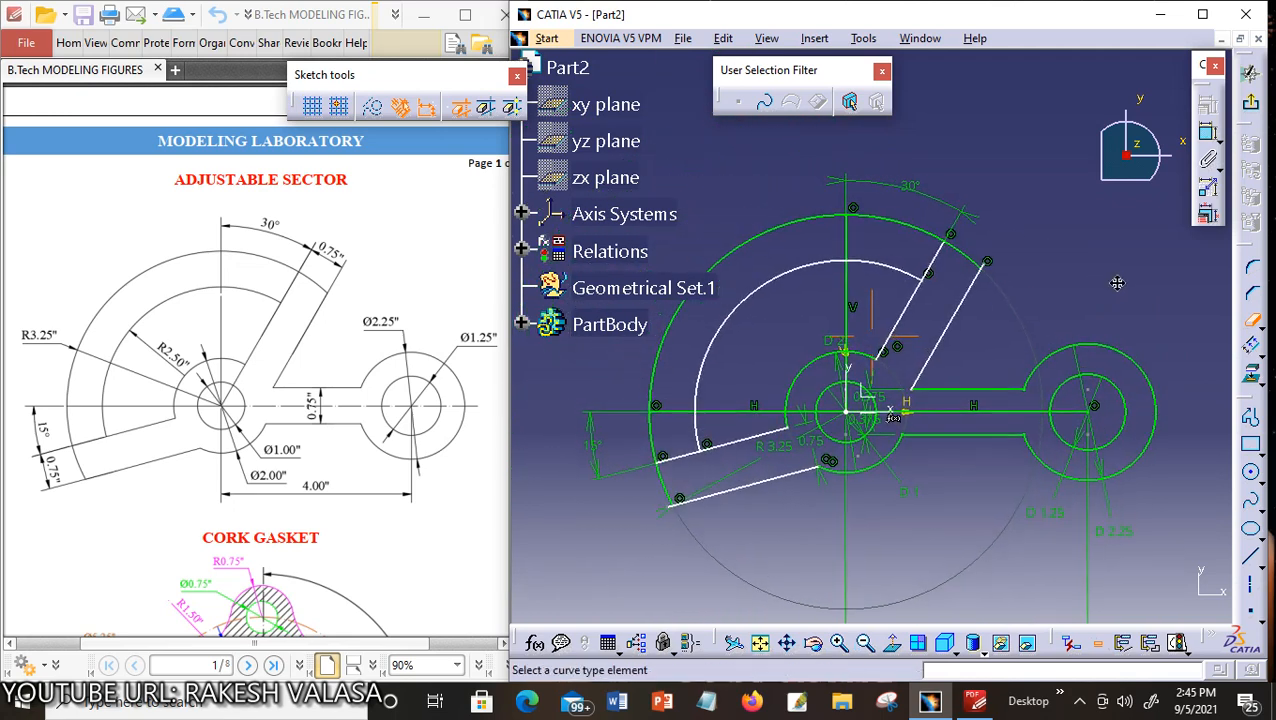
{"action": "middle_click_drag", "start_coordinate": [1049, 252], "coordinate": [1095, 248]}
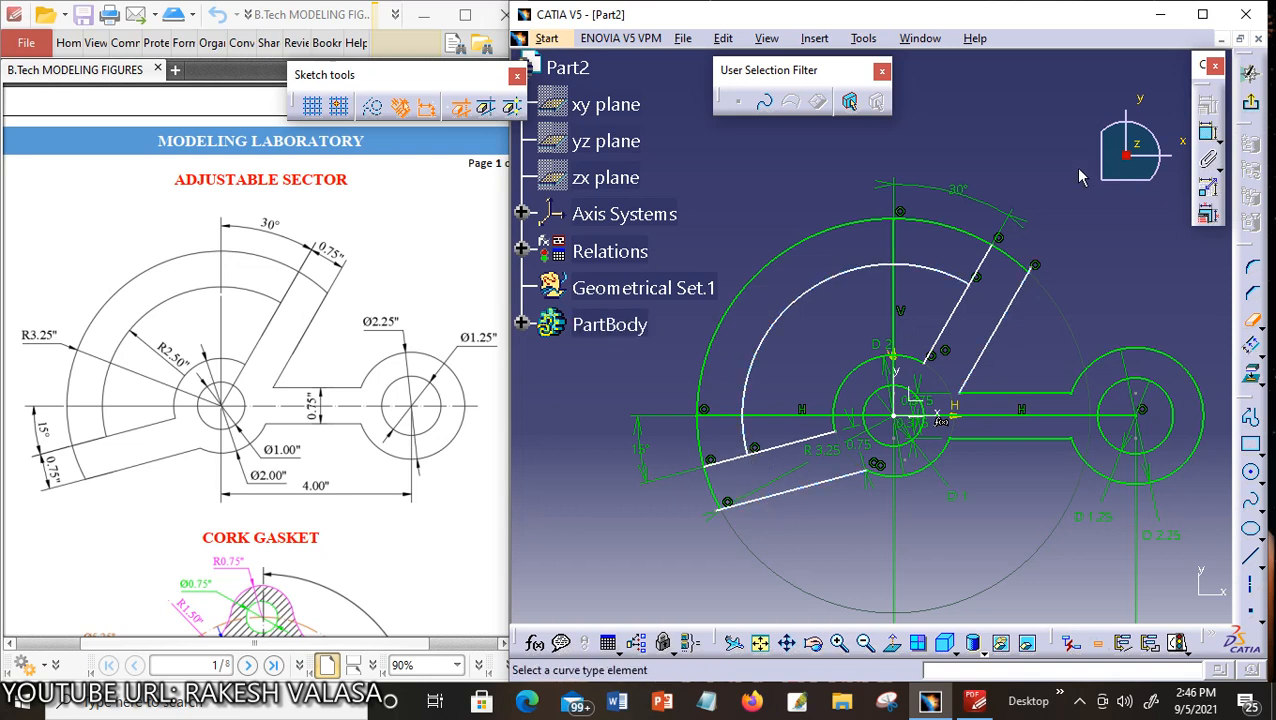
Add a distance constraint between the two upper-right inclined lines and place the dimension beyond the outer arc.
{"action": "left_click", "coordinate": [1208, 135]}
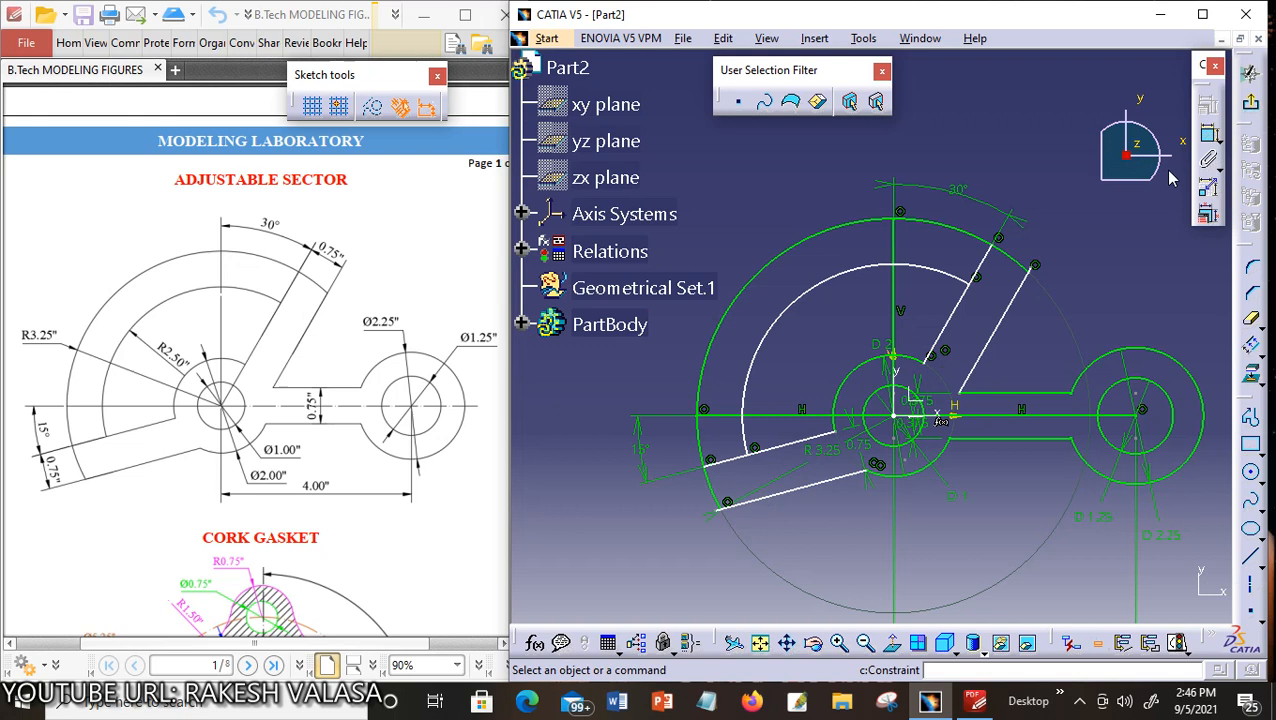
{"action": "left_click", "coordinate": [964, 299]}
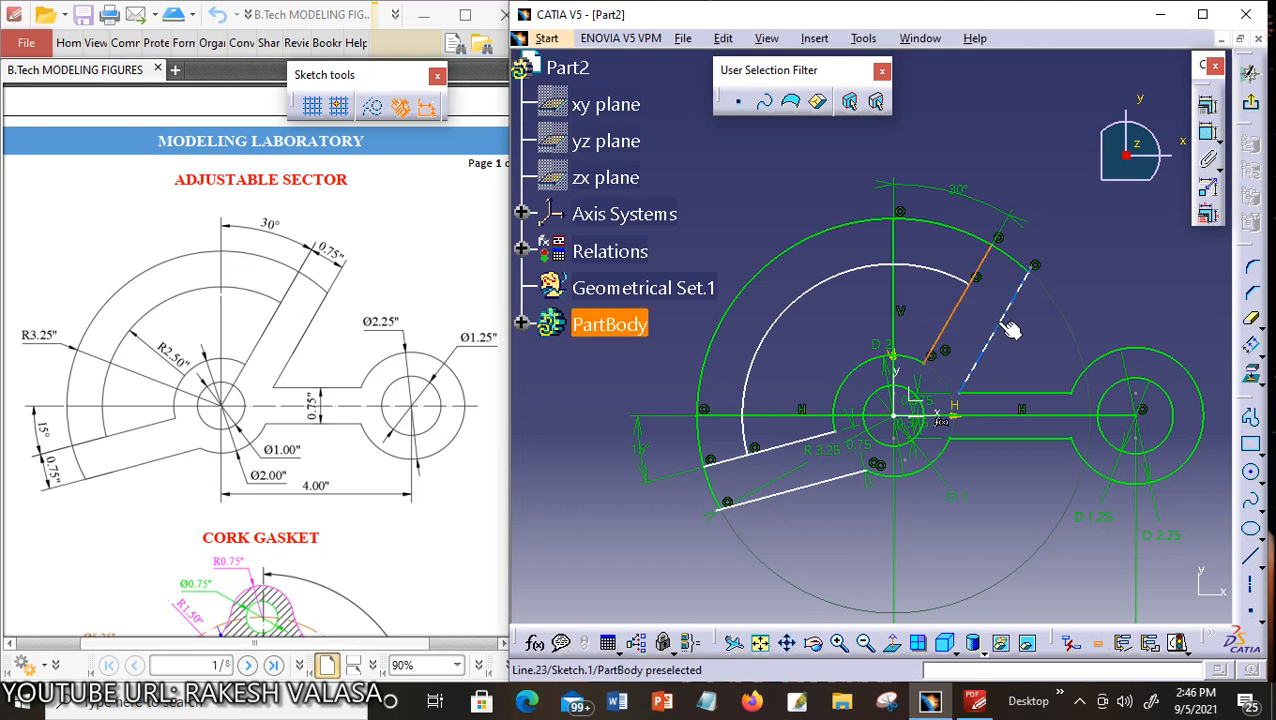
{"action": "left_click", "coordinate": [1000, 320]}
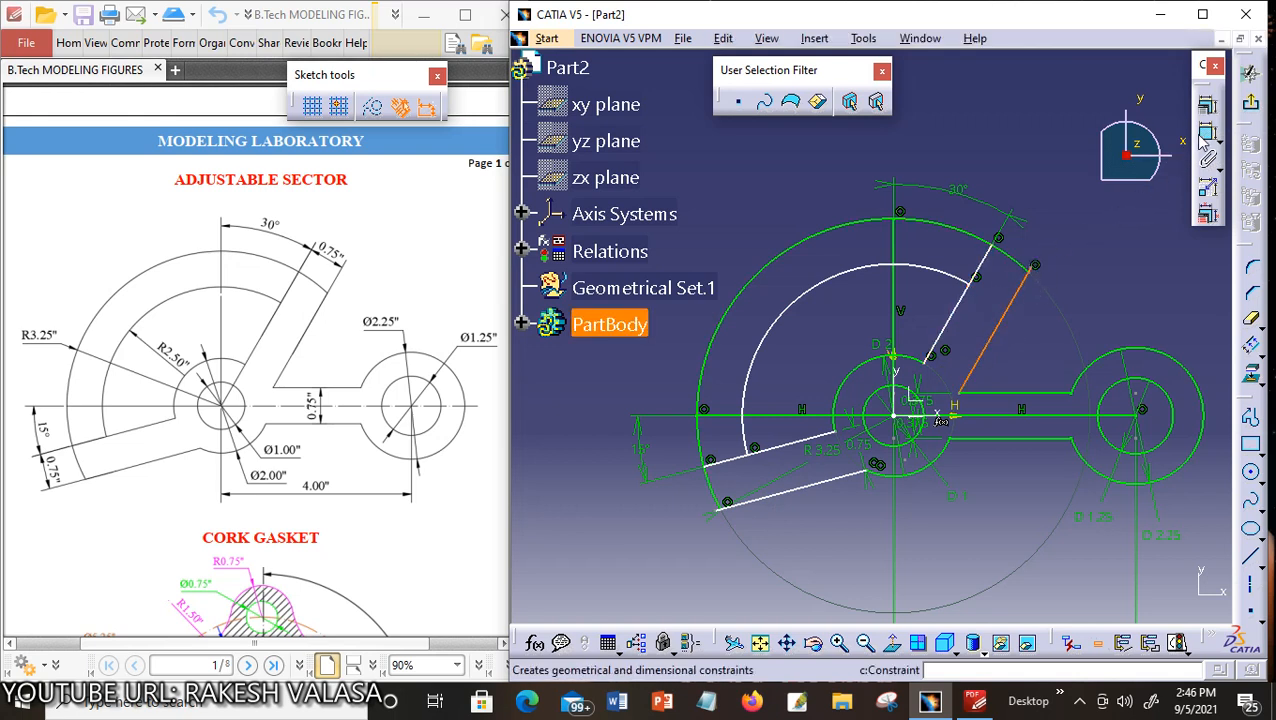
{"action": "left_click", "coordinate": [963, 302]}
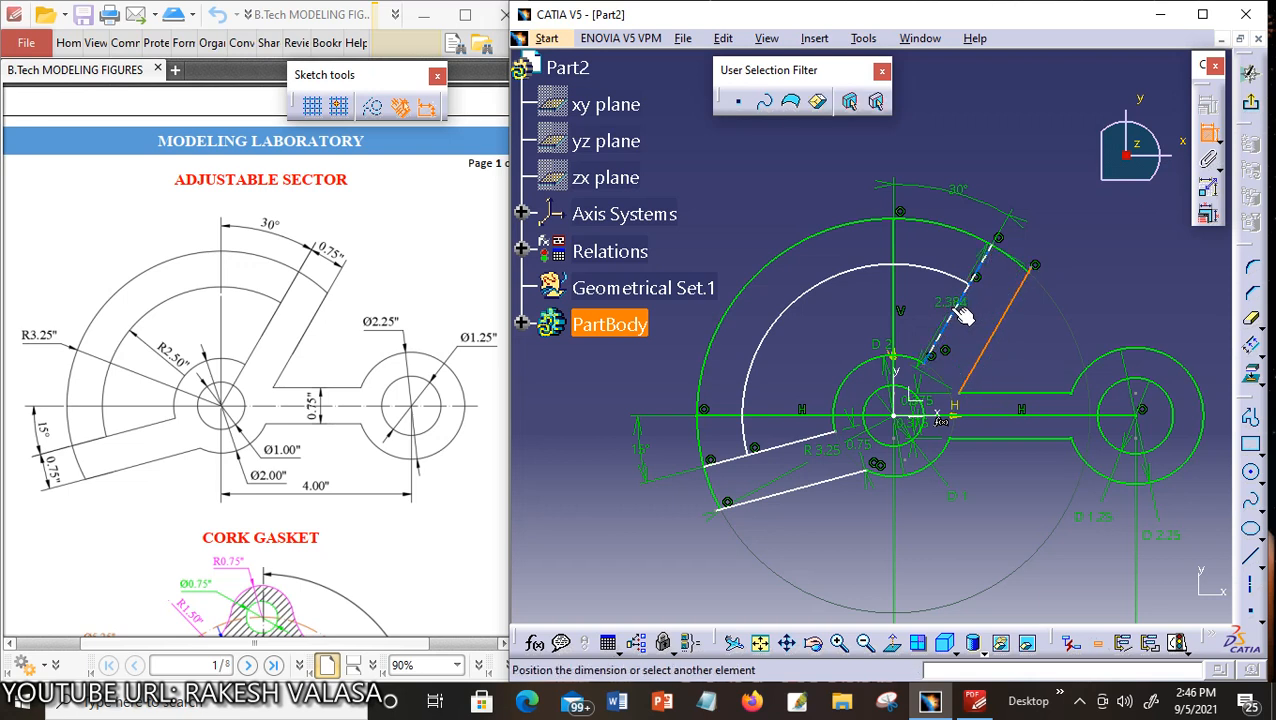
{"action": "left_click", "coordinate": [968, 312]}
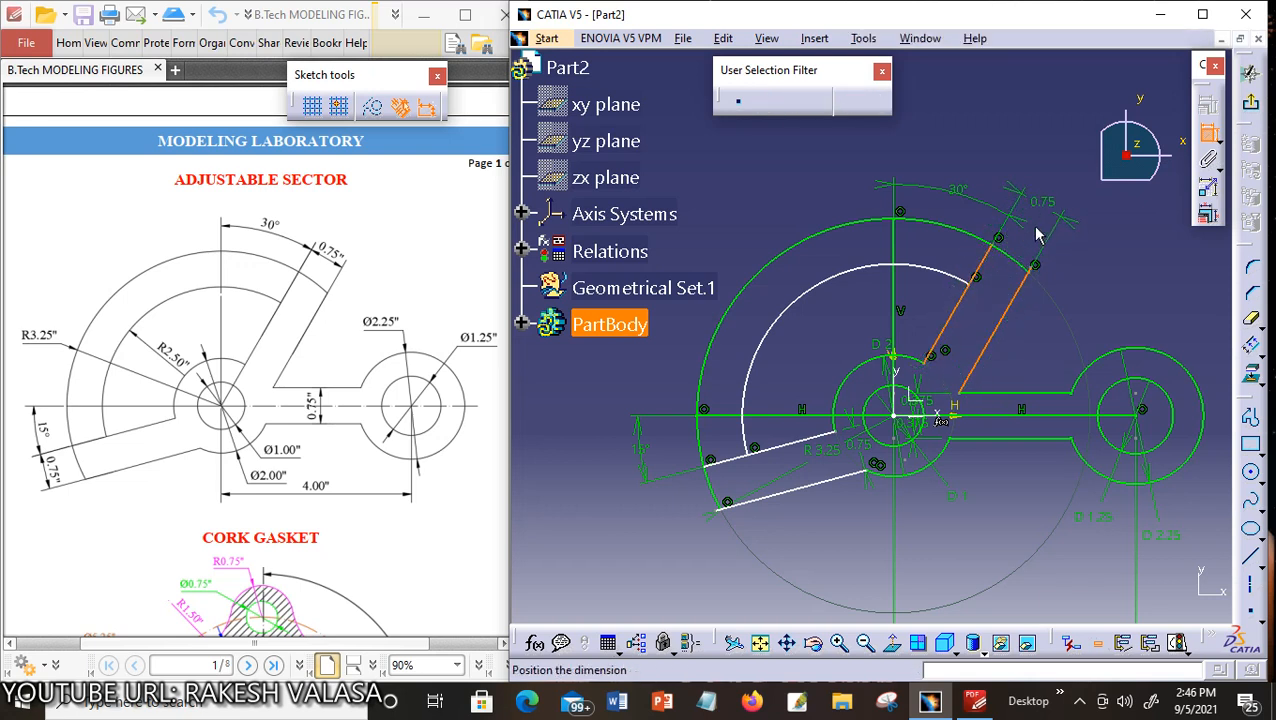
{"action": "left_click", "coordinate": [1045, 210]}
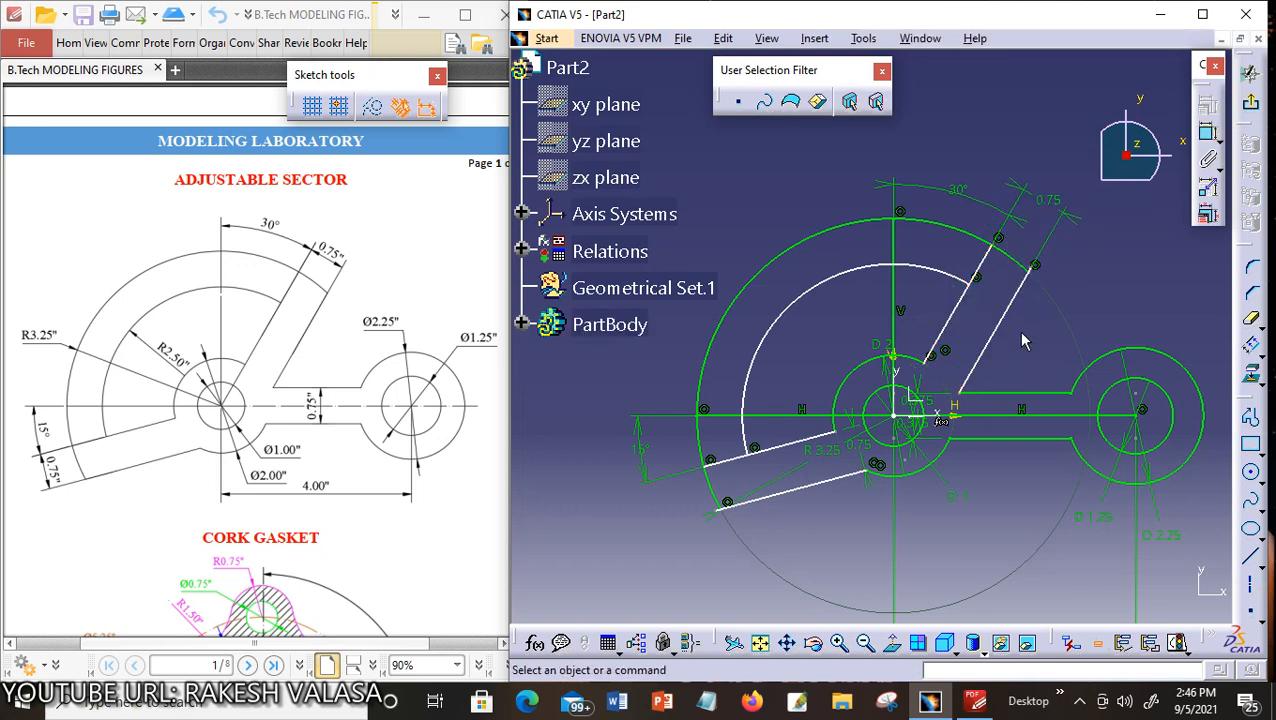
Add a distance constraint between the two lower-left inclined lines and place the dimension beyond their outer ends.
{"action": "left_click", "coordinate": [1208, 133]}
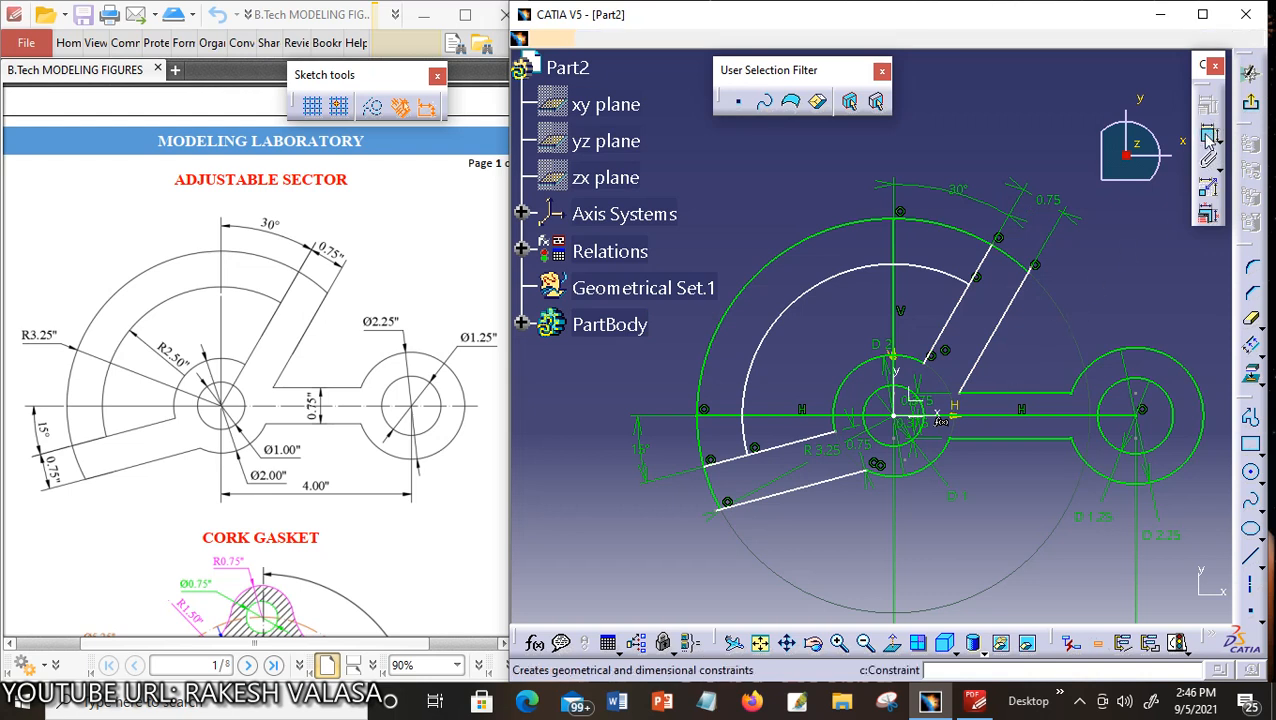
{"action": "left_click", "coordinate": [782, 452]}
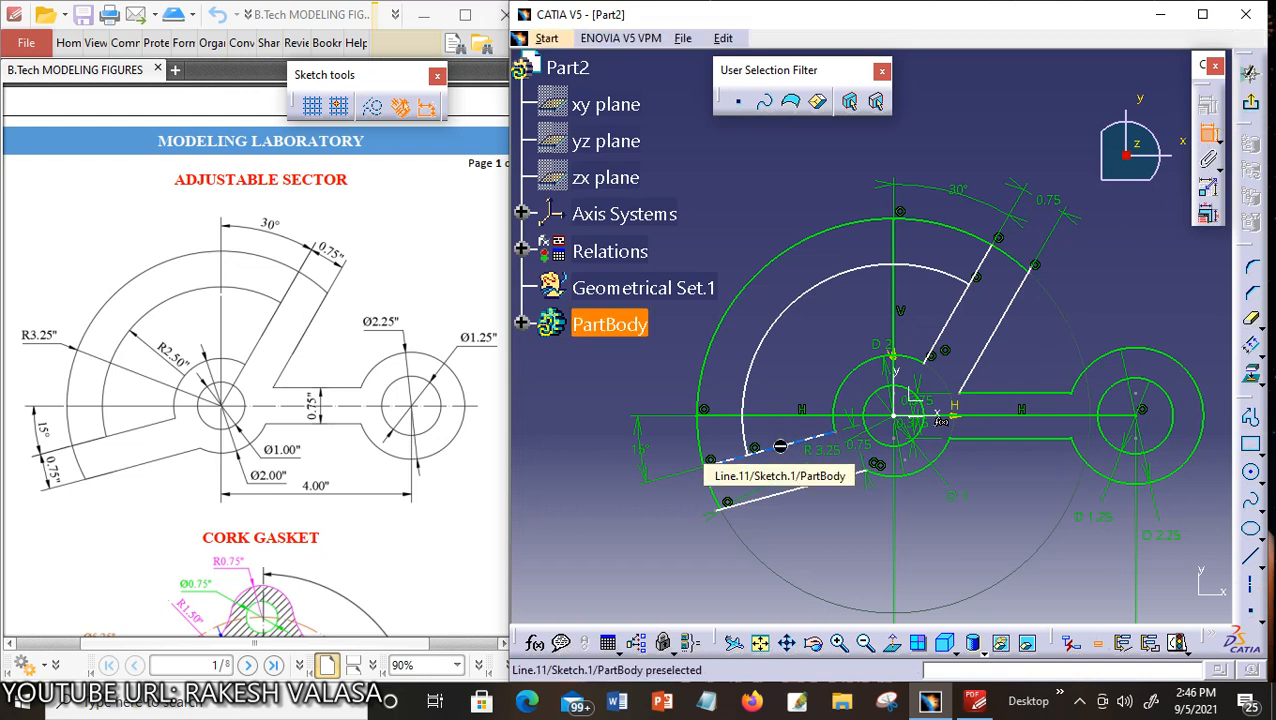
{"action": "left_click", "coordinate": [800, 492]}
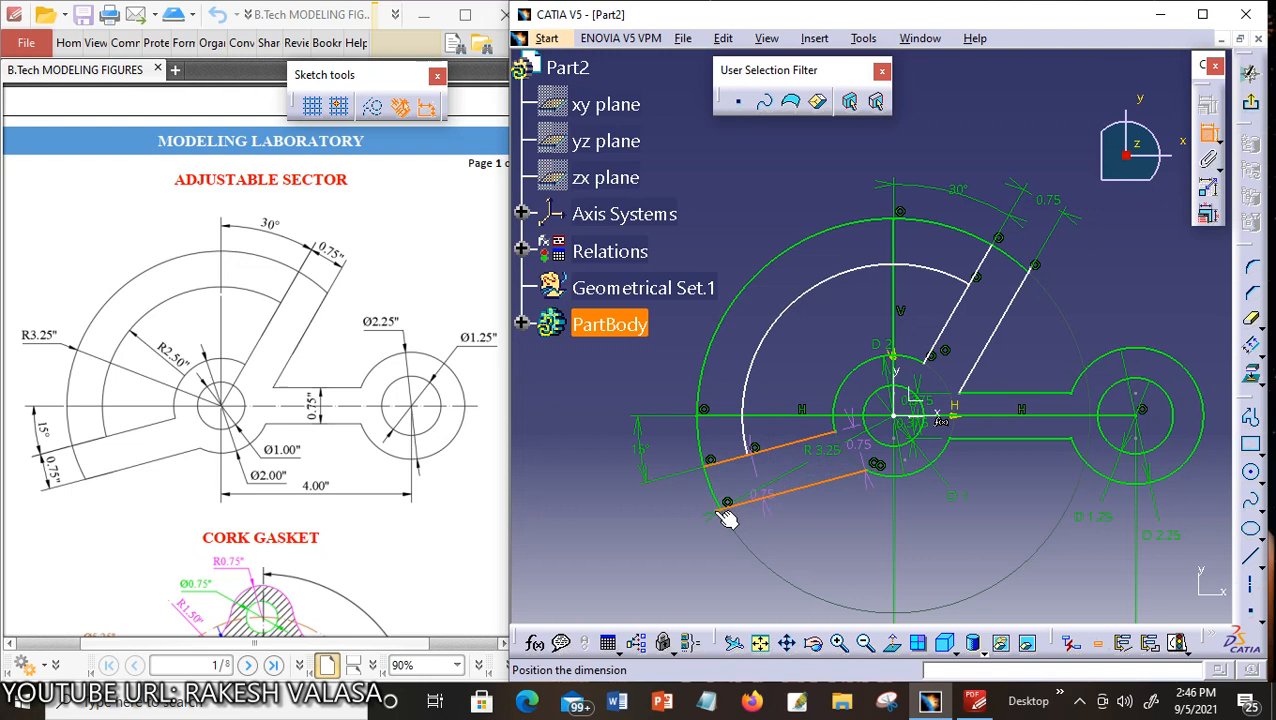
{"action": "left_click", "coordinate": [655, 516]}
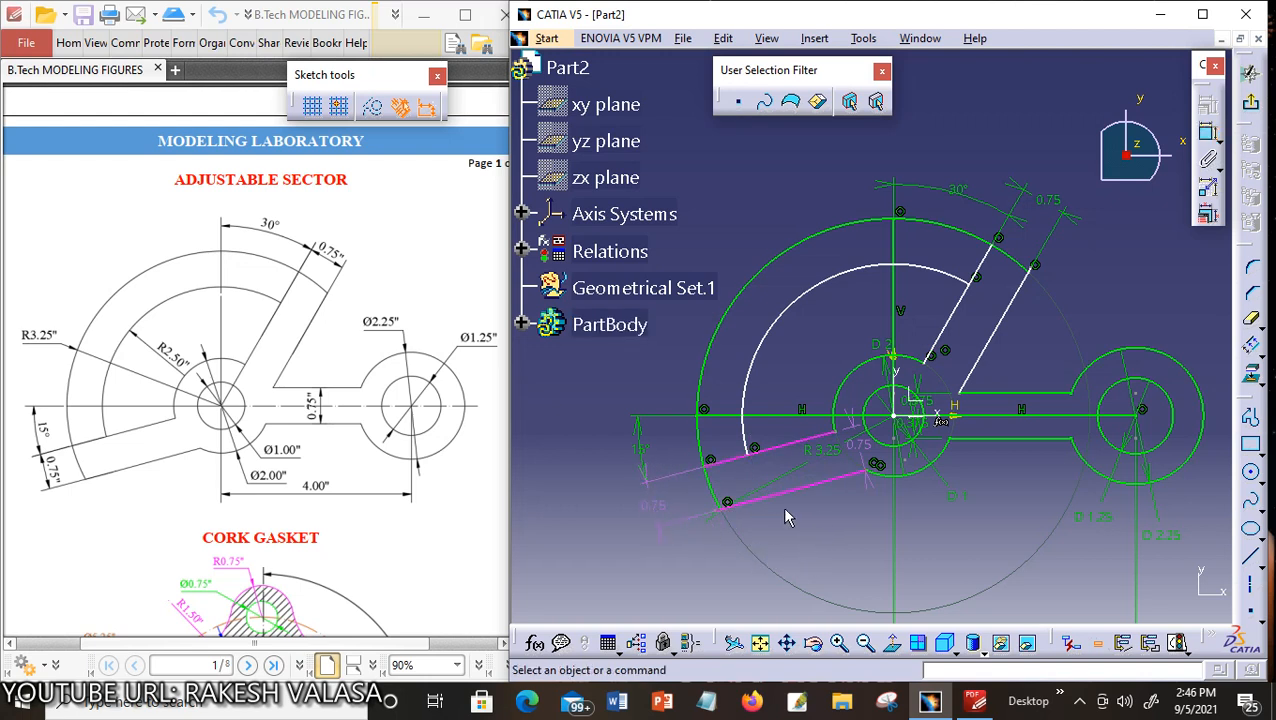
Delete the 0.75 distance dimension placed beyond the outer ends of the two lower-left inclined lines.
{"action": "right_click", "coordinate": [664, 514]}
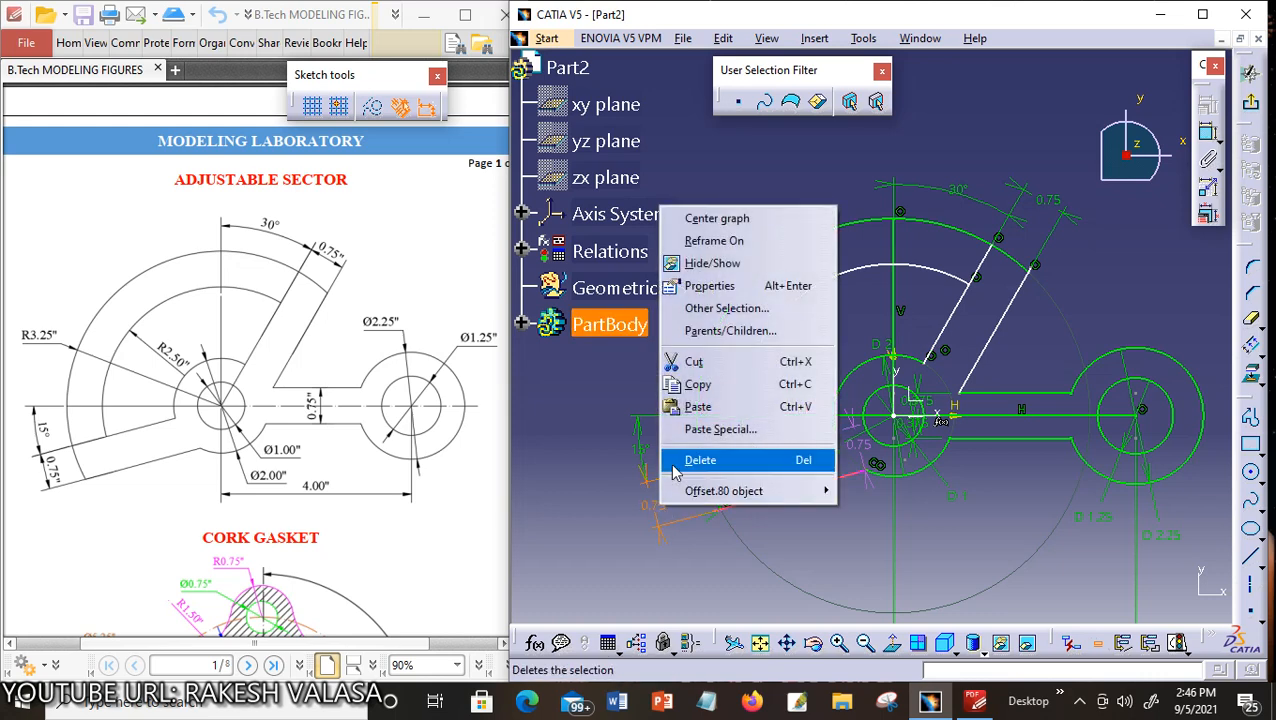
{"action": "left_click", "coordinate": [688, 465]}
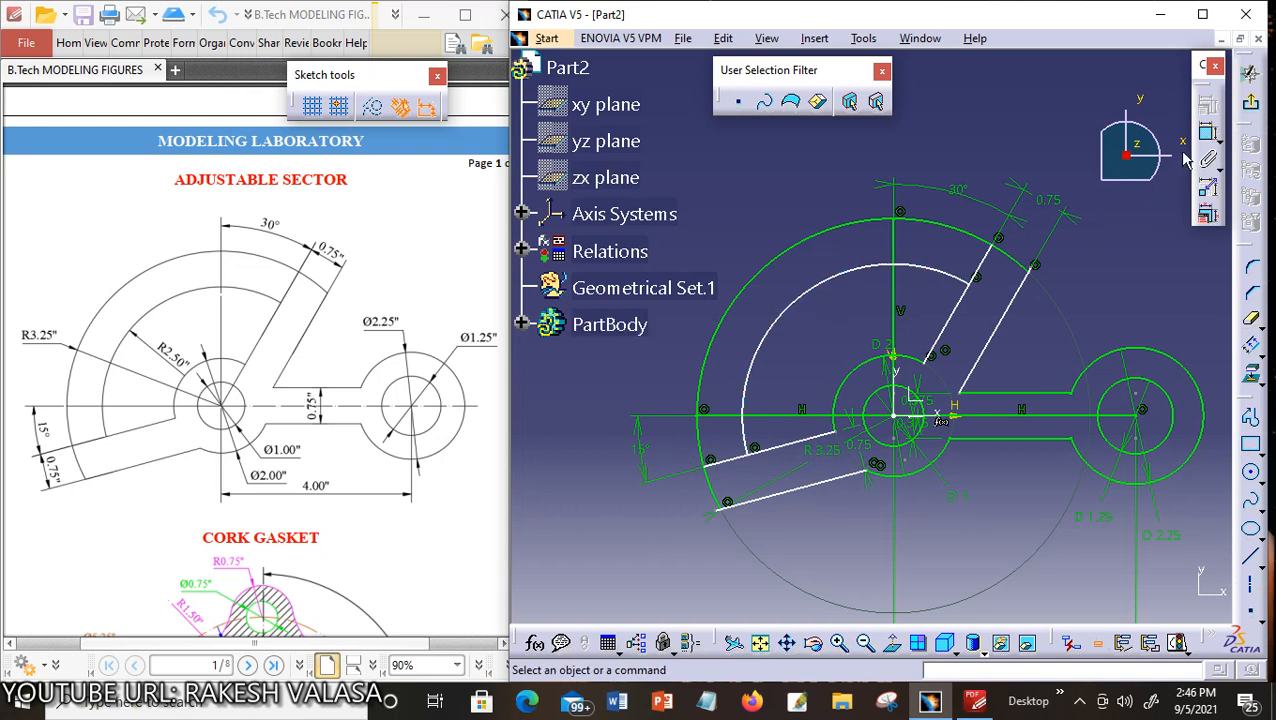
Add a radius constraint to the inner sector arc and place its dimension outside the outer arc at the upper left.
{"action": "left_click", "coordinate": [1208, 132]}
{"action": "left_click", "coordinate": [812, 293]}
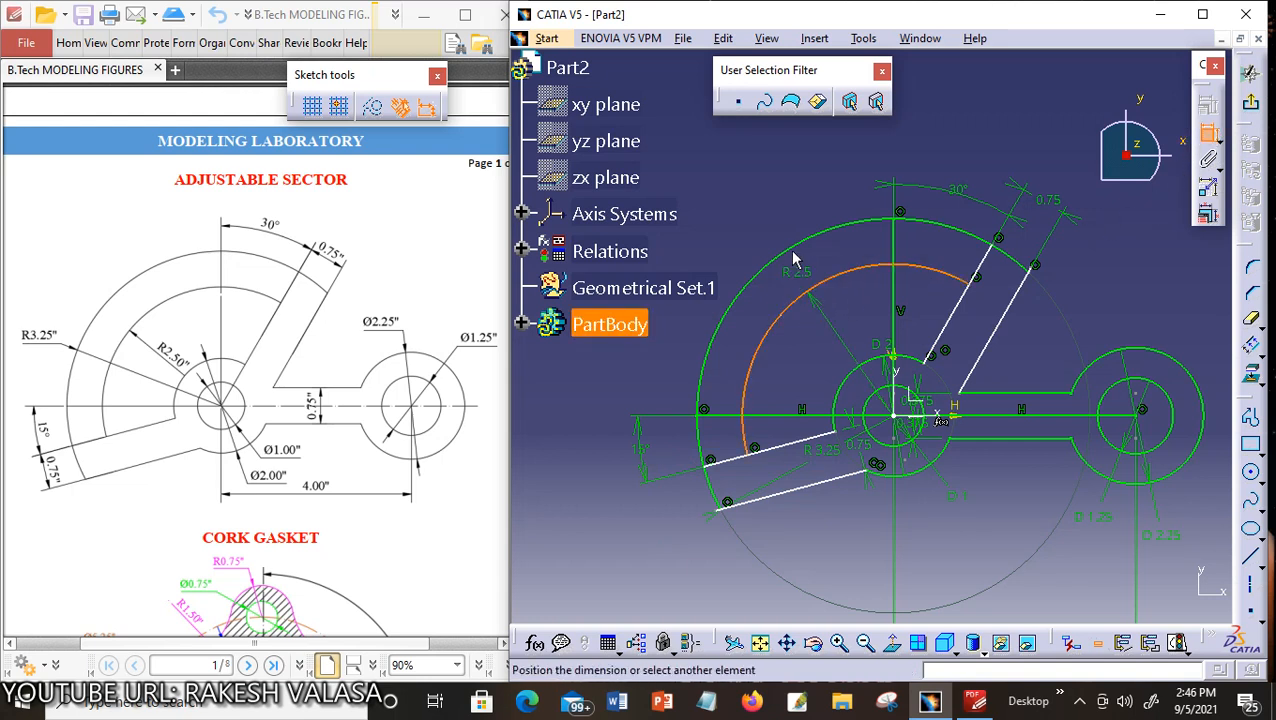
{"action": "left_click", "coordinate": [752, 214]}
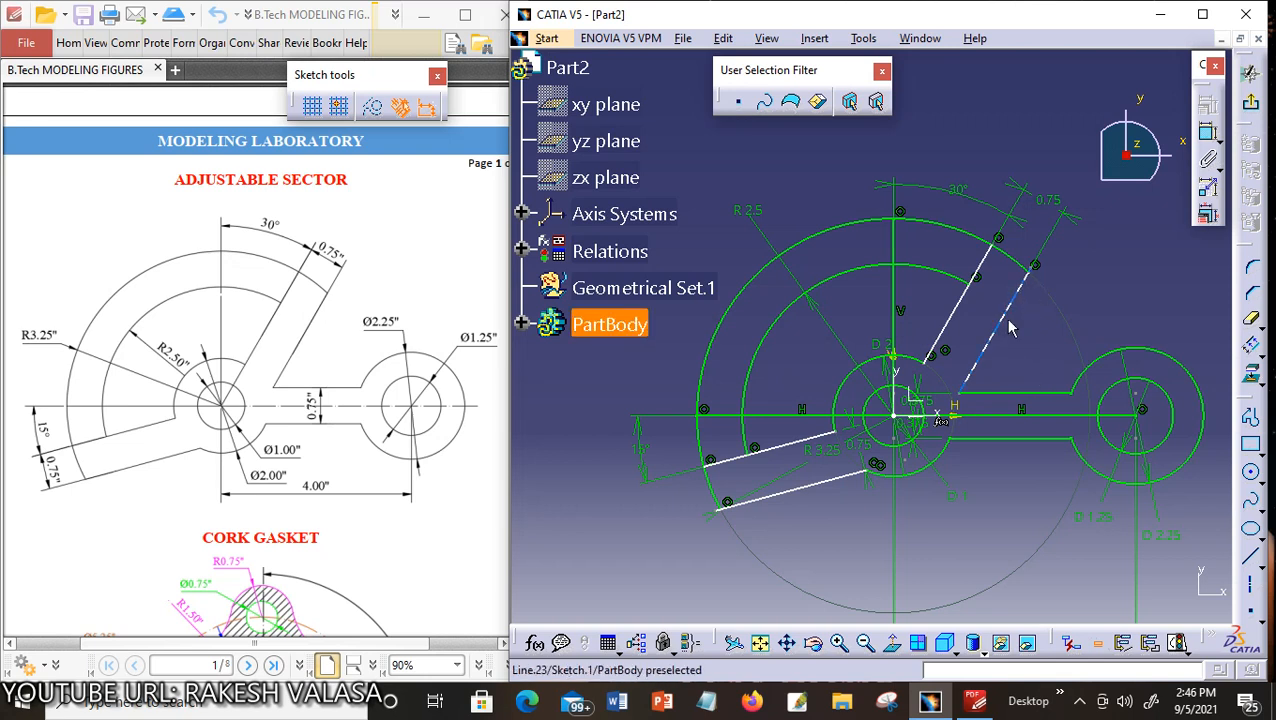
Try to dimension the length of the upper-right arm's outer inclined line, then undo it.
{"action": "left_click", "coordinate": [1210, 138]}
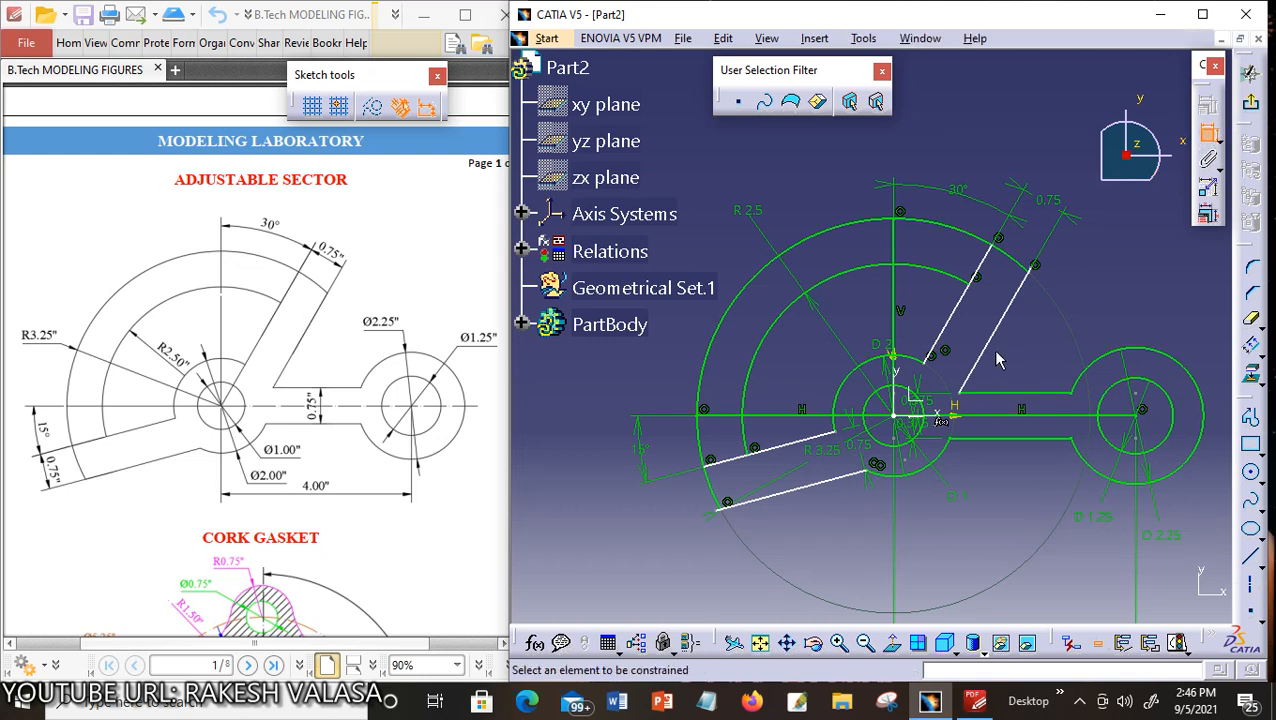
{"action": "left_click", "coordinate": [988, 352]}
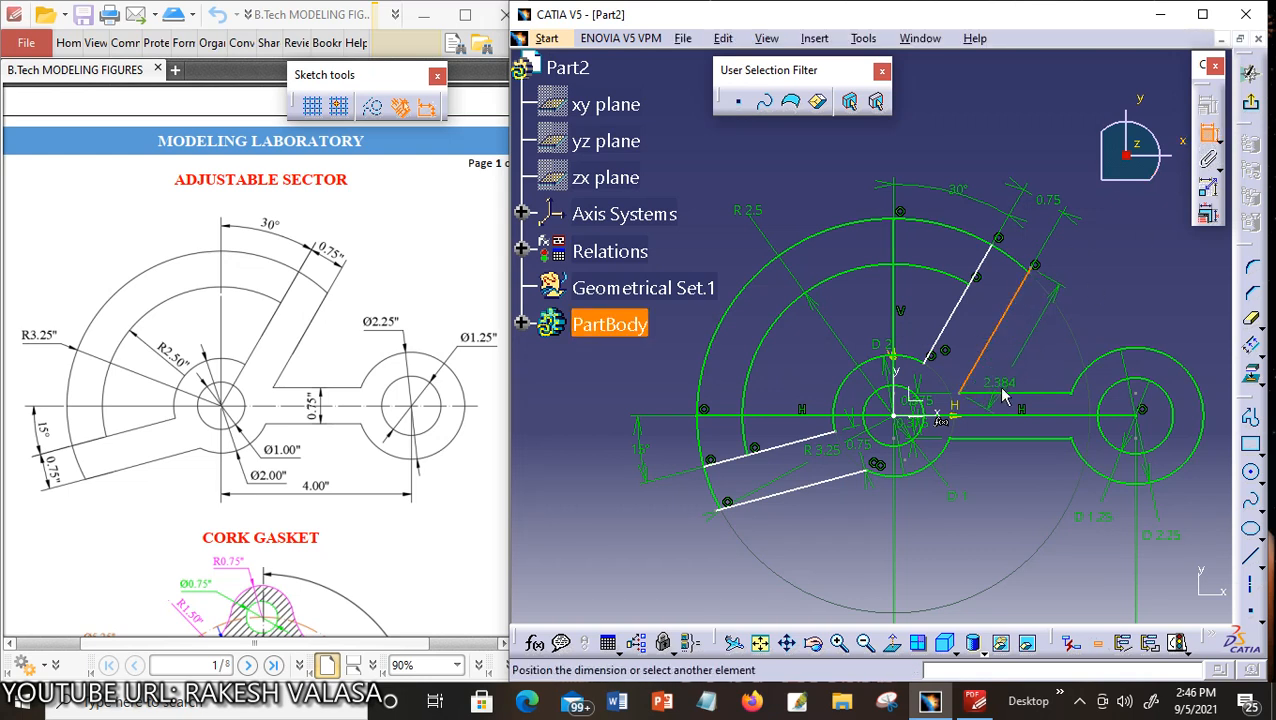
{"action": "left_click", "coordinate": [1005, 392]}
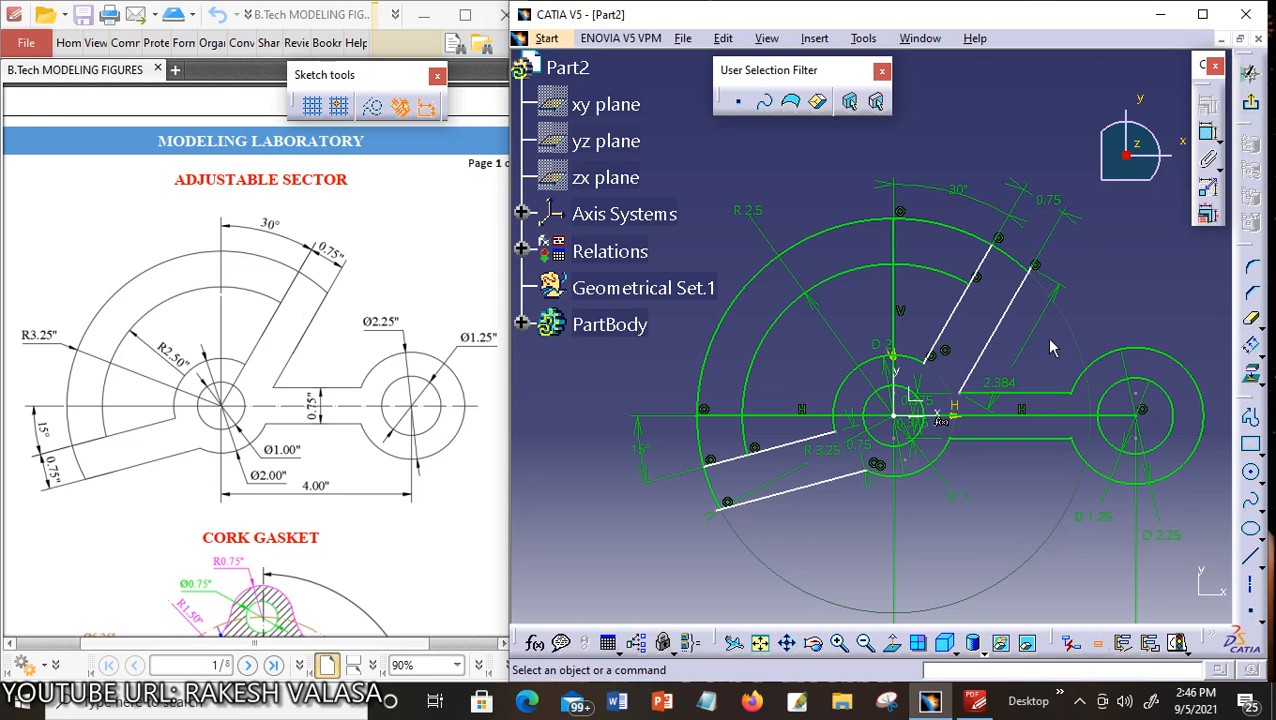
{"action": "key", "text": "ctrl+z"}
Try an angle dimension between the horizontal arm's upper line and the upper-right arm's outer line, and delete it.
{"action": "left_click", "coordinate": [1210, 138]}
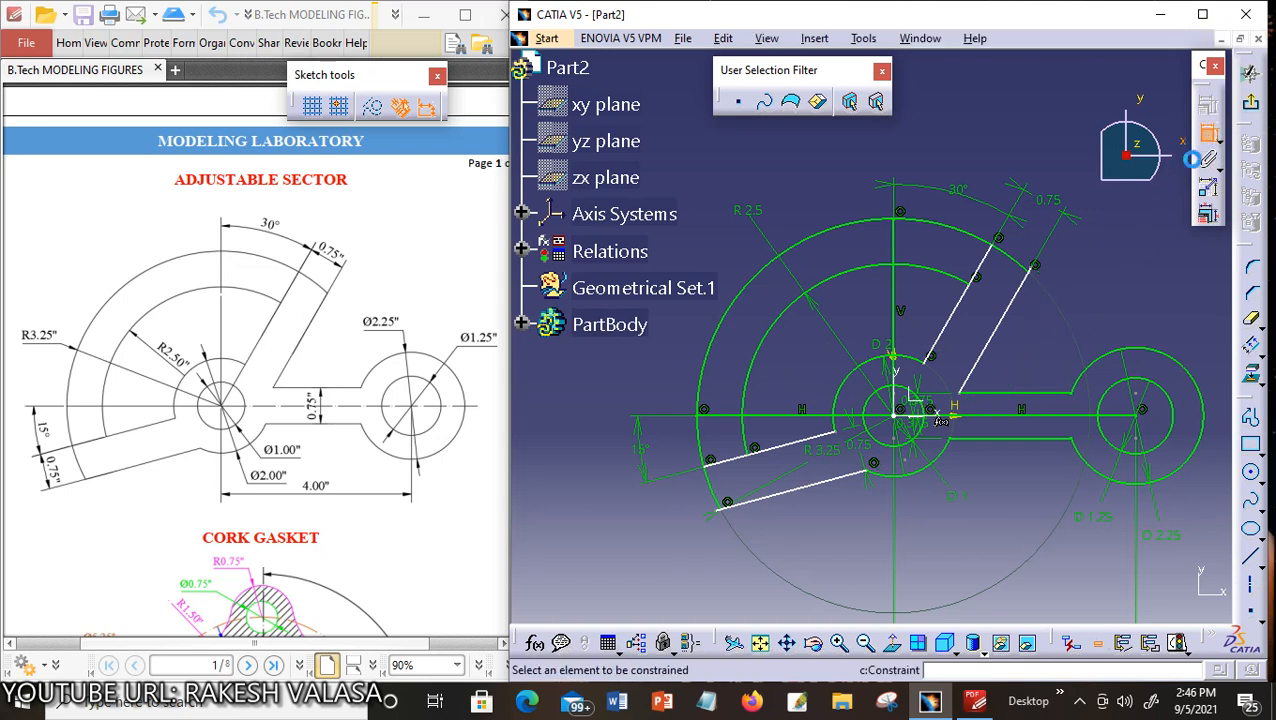
{"action": "left_click", "coordinate": [1008, 393]}
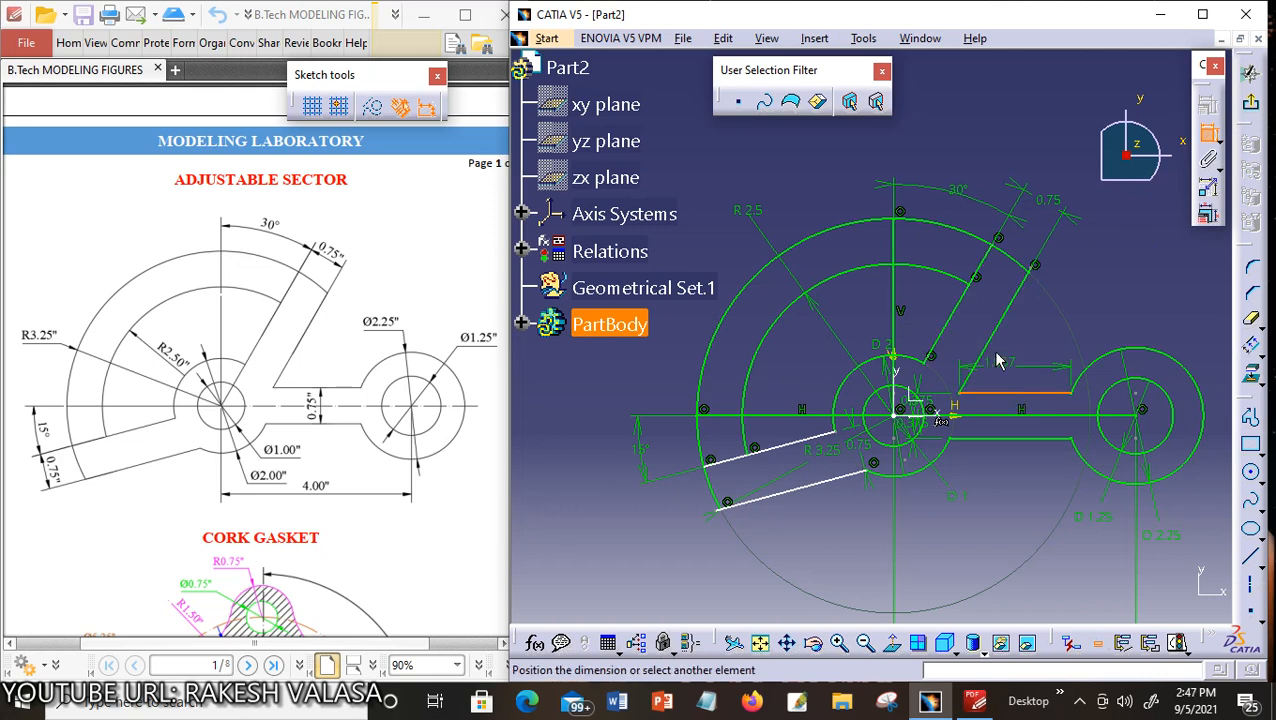
{"action": "left_click", "coordinate": [980, 363]}
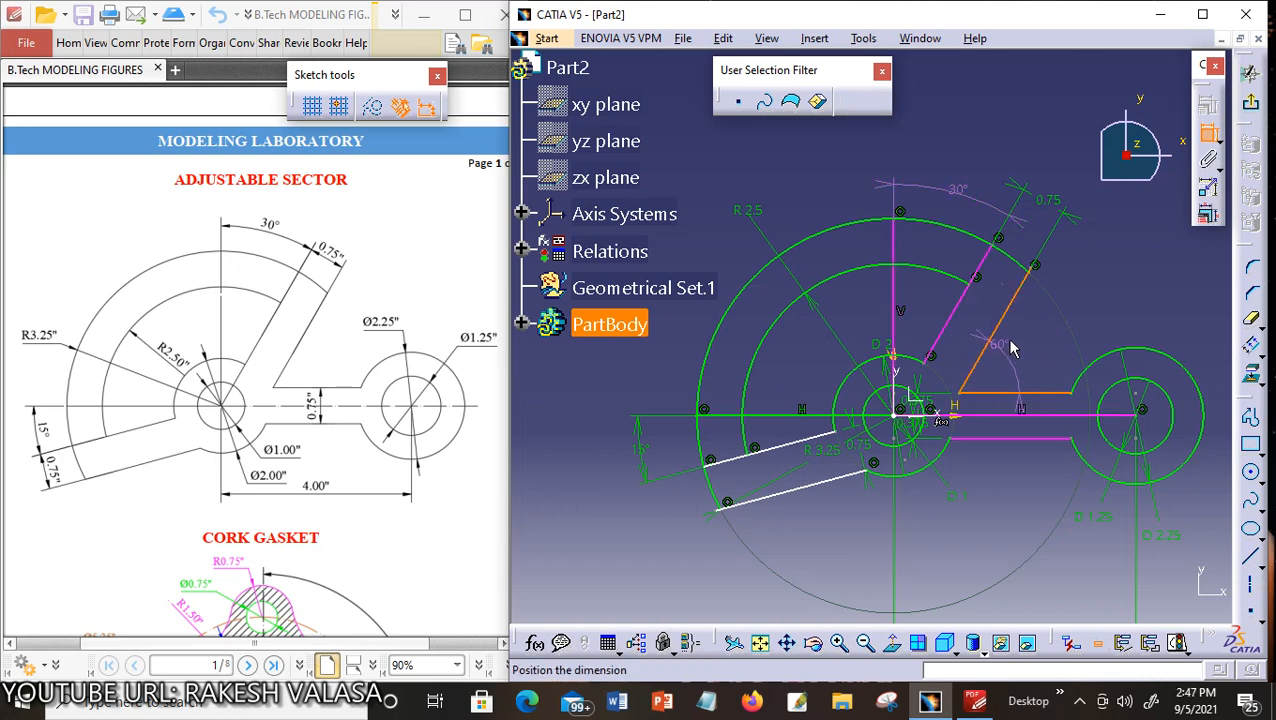
{"action": "left_click", "coordinate": [1025, 355]}
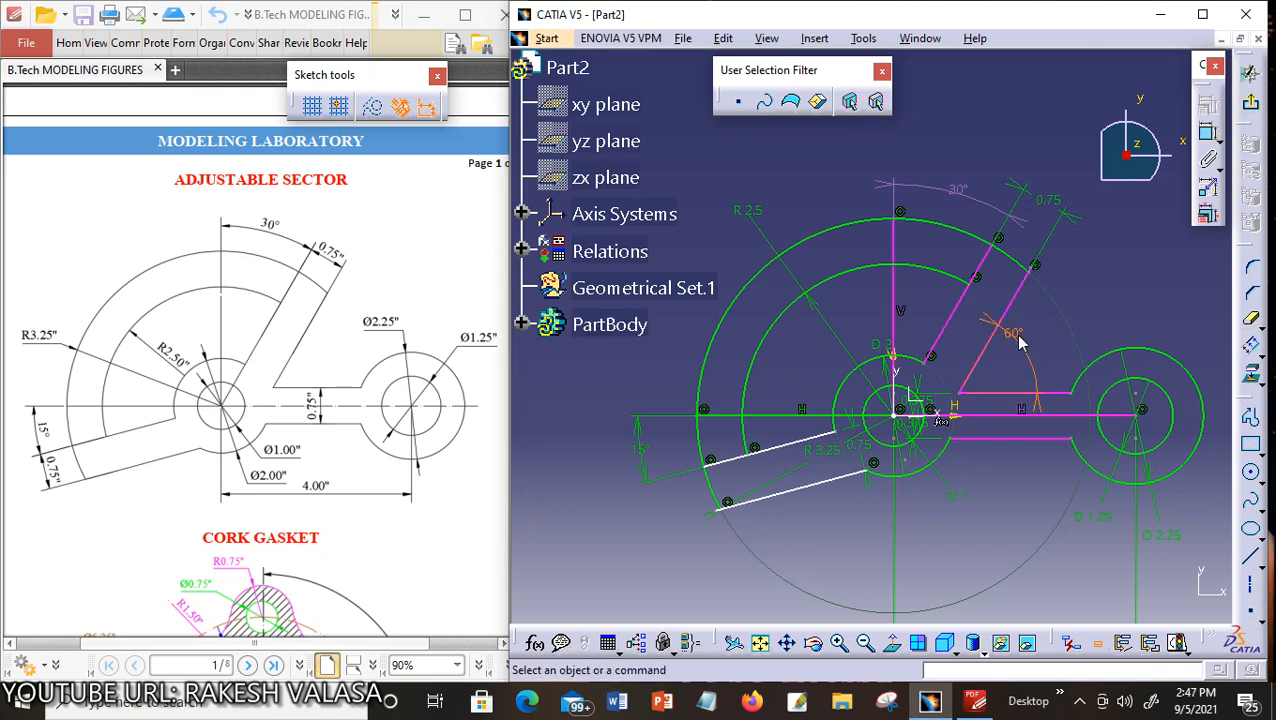
{"action": "right_click", "coordinate": [1018, 337]}
{"action": "left_click", "coordinate": [1045, 588]}
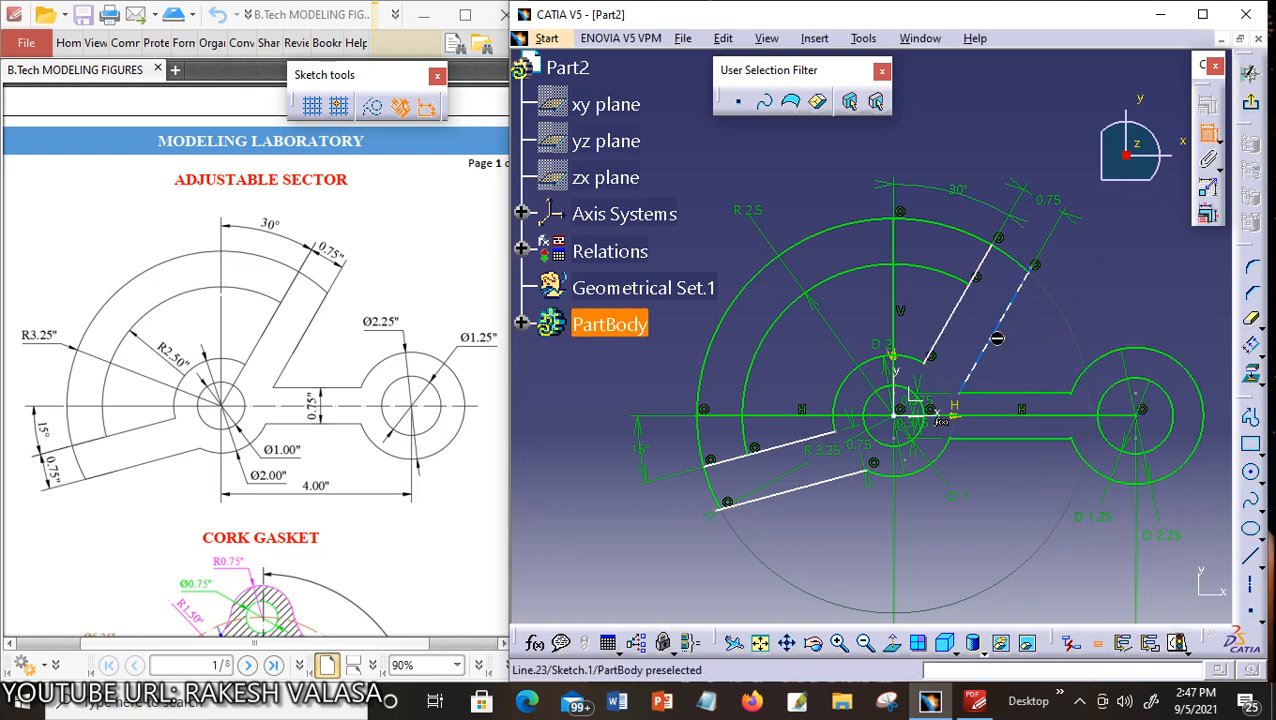
Dimension the lengths of the upper-right arm's outer and inner inclined lines, placing each dimension beside its line.
{"action": "left_click", "coordinate": [1007, 344]}
{"action": "left_click", "coordinate": [1036, 330]}
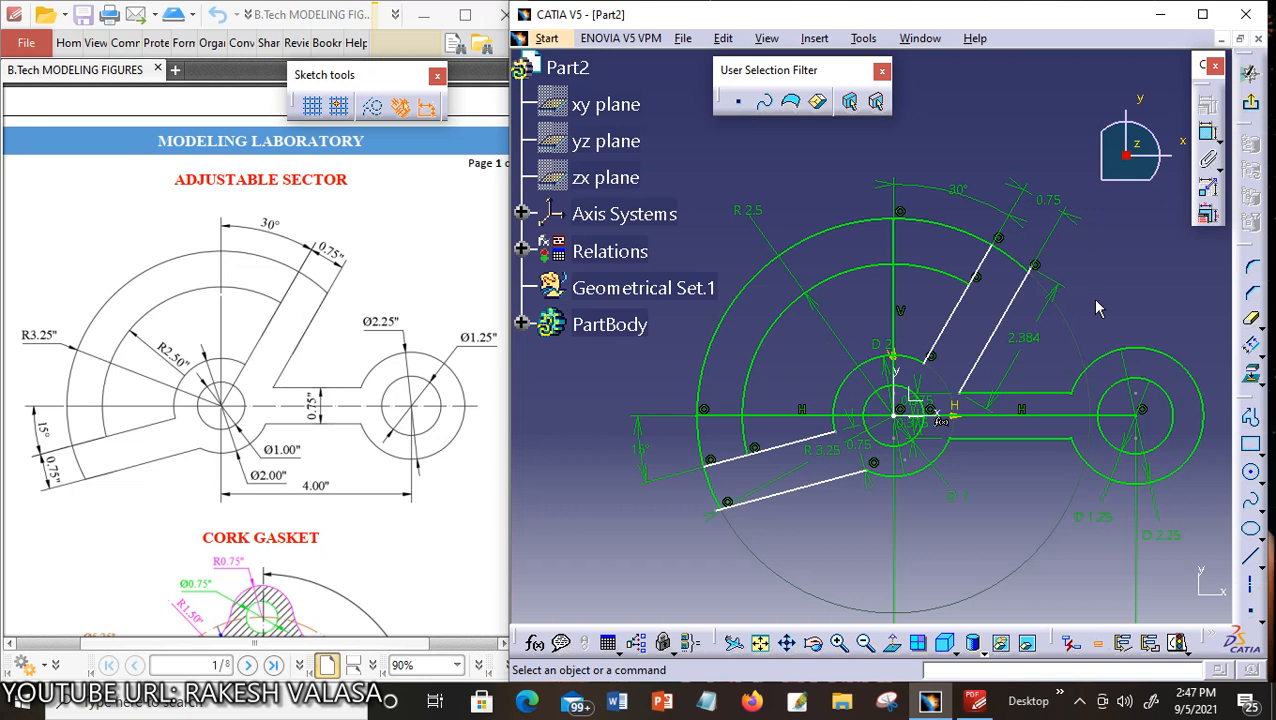
{"action": "left_click", "coordinate": [1208, 135]}
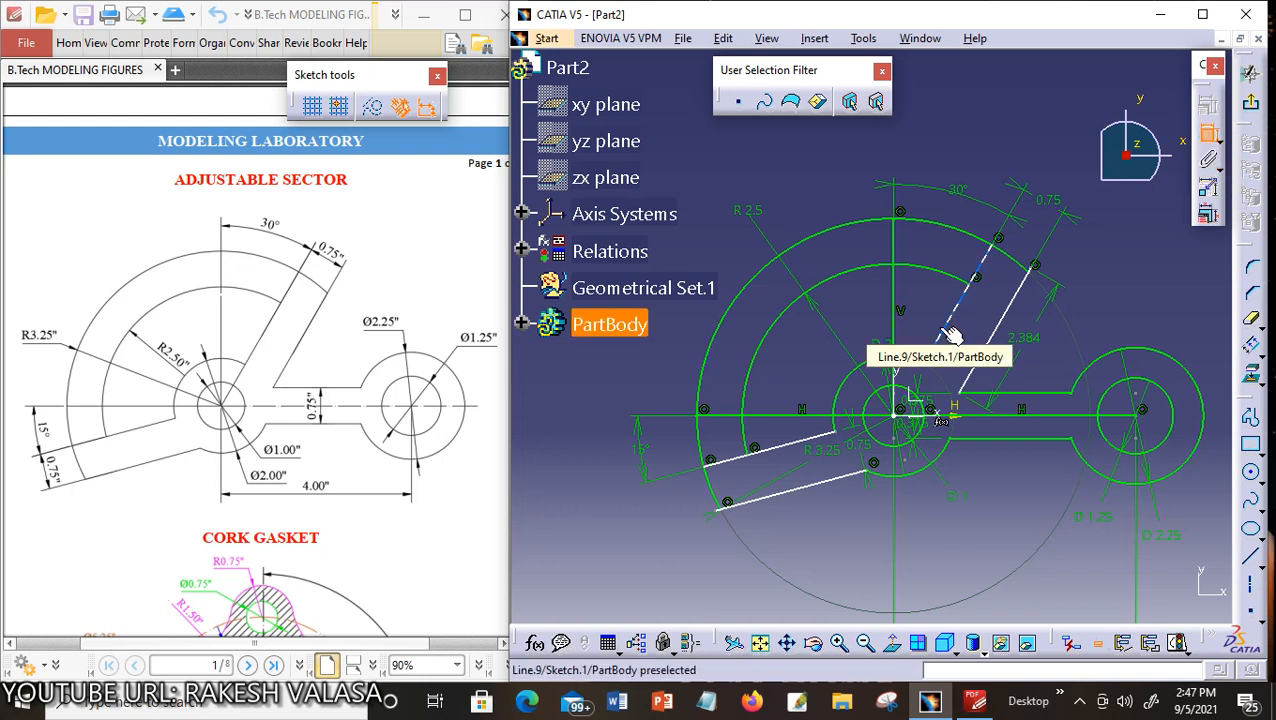
{"action": "left_click", "coordinate": [946, 331]}
{"action": "left_click", "coordinate": [923, 303]}
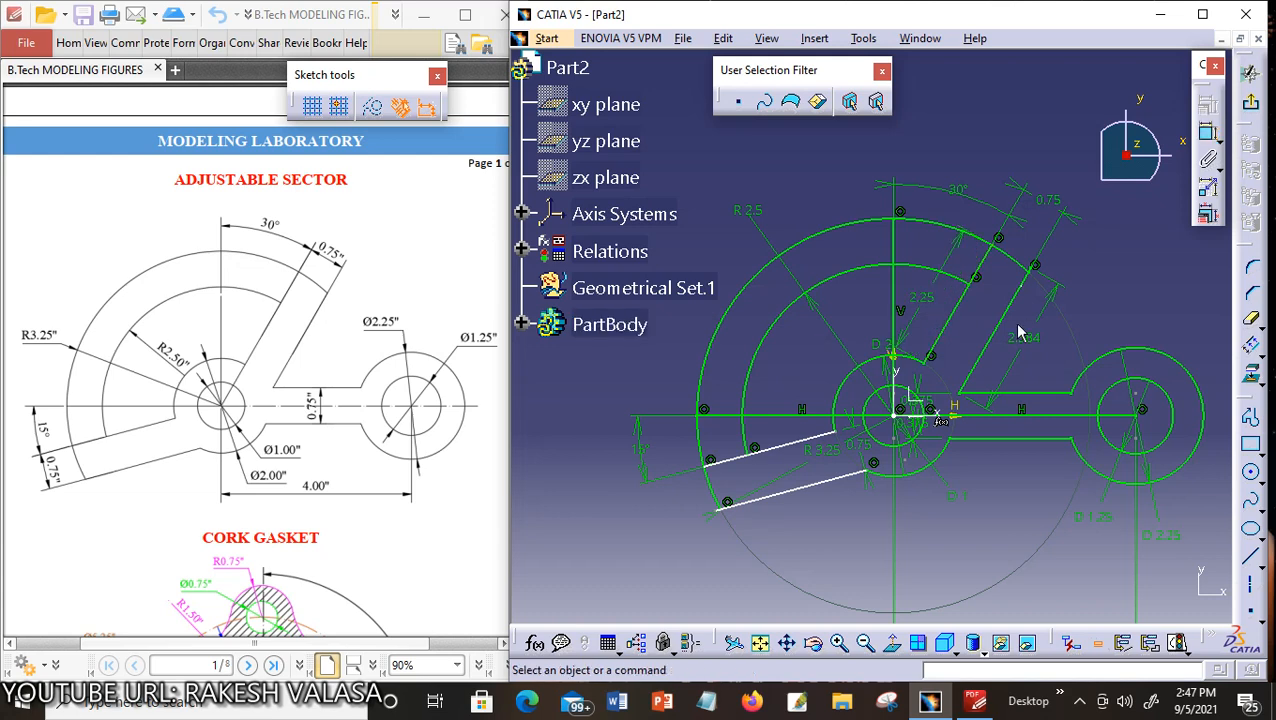
Dimension the length of the lower-left arm's upper inclined line, placing the dimension above it.
{"action": "left_click", "coordinate": [1208, 135]}
{"action": "left_click", "coordinate": [783, 452]}
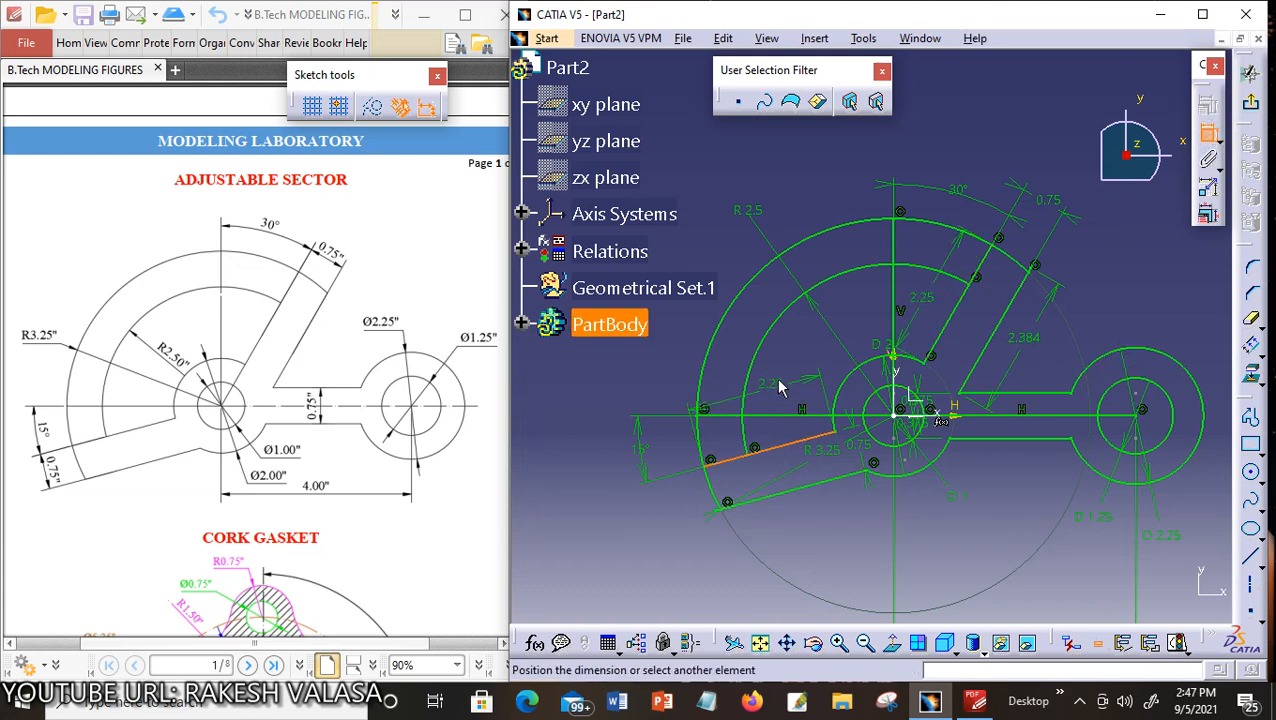
{"action": "left_click", "coordinate": [780, 378]}
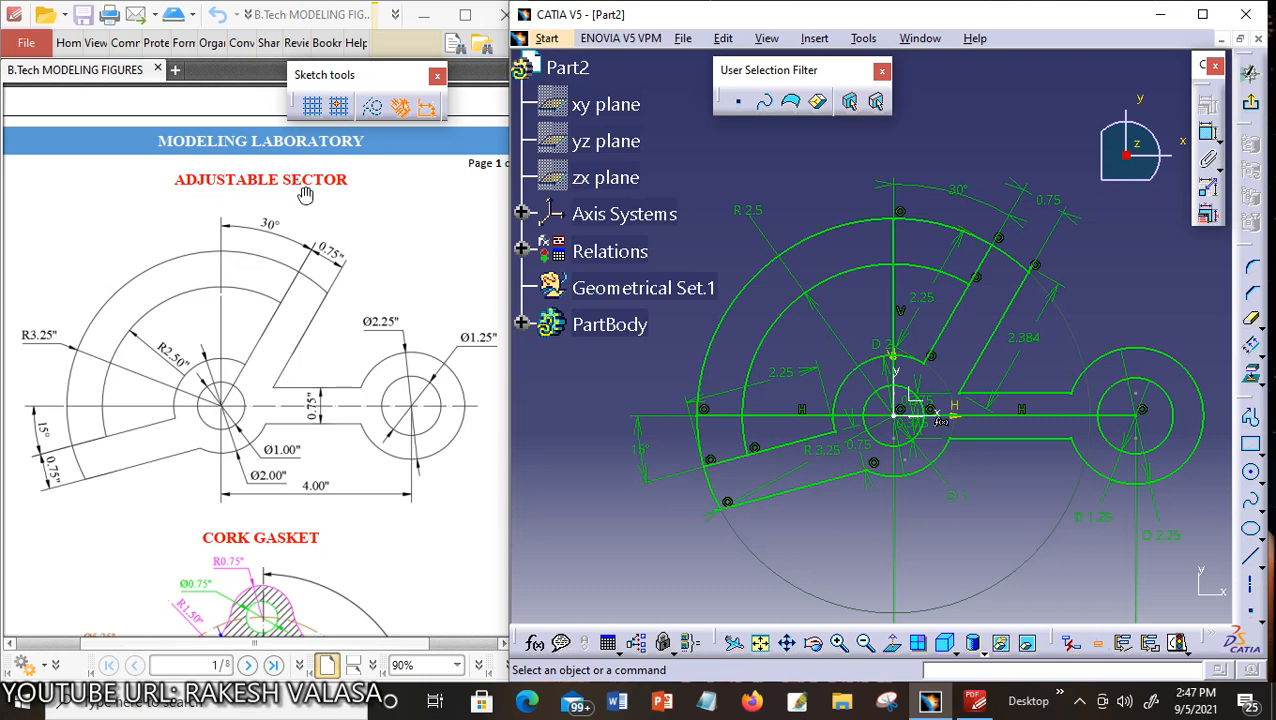
Hide the three length dimensions on the lower-left and upper-right arm lines.
{"action": "right_click", "coordinate": [790, 372]}
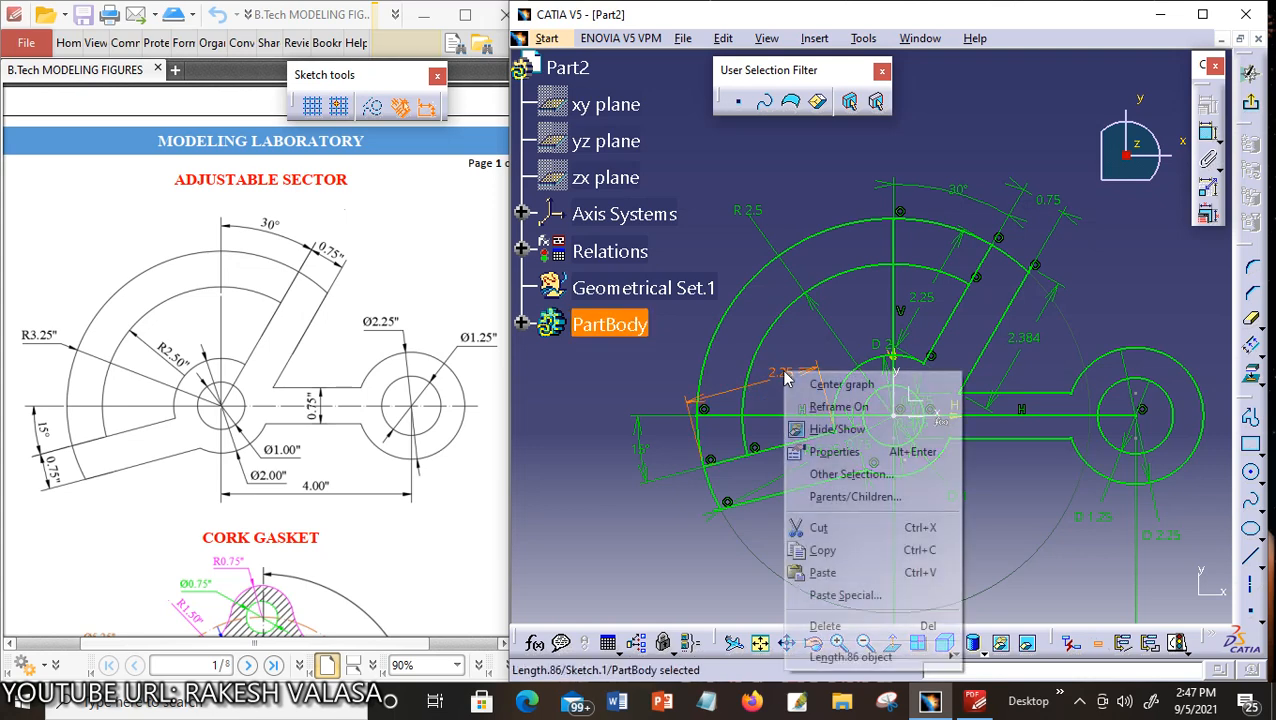
{"action": "left_click", "coordinate": [845, 432]}
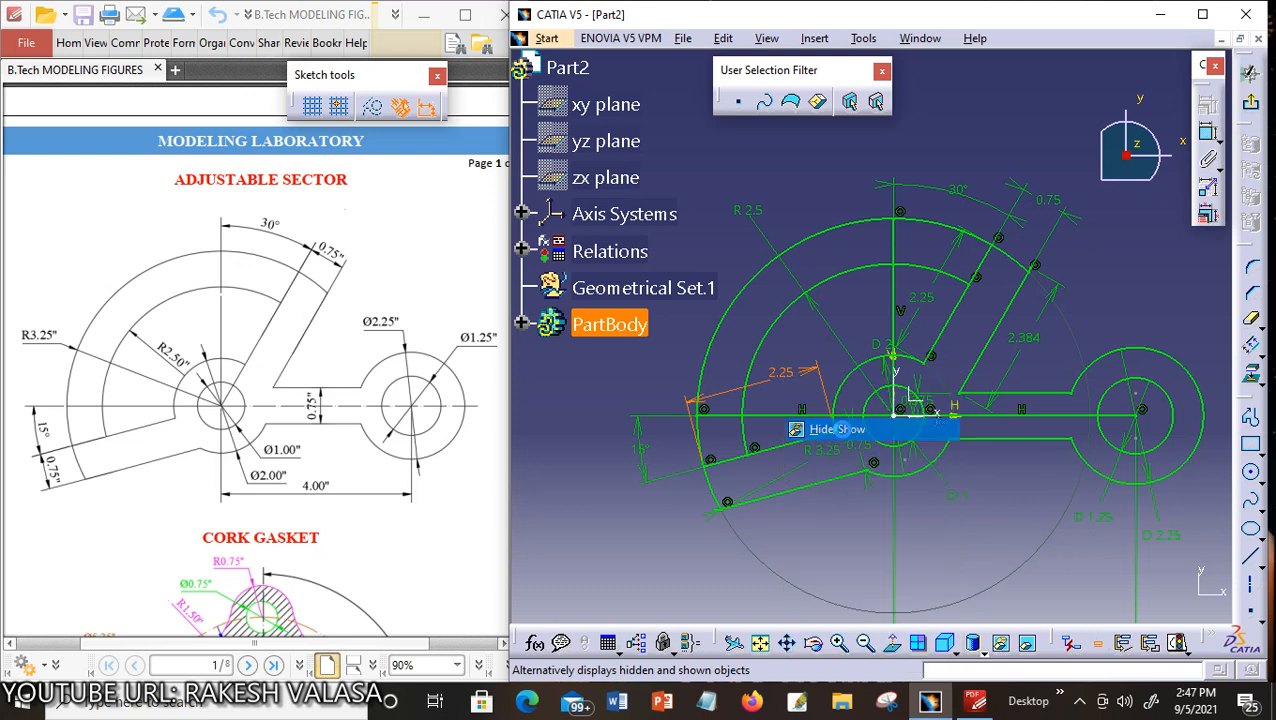
{"action": "right_click", "coordinate": [938, 307]}
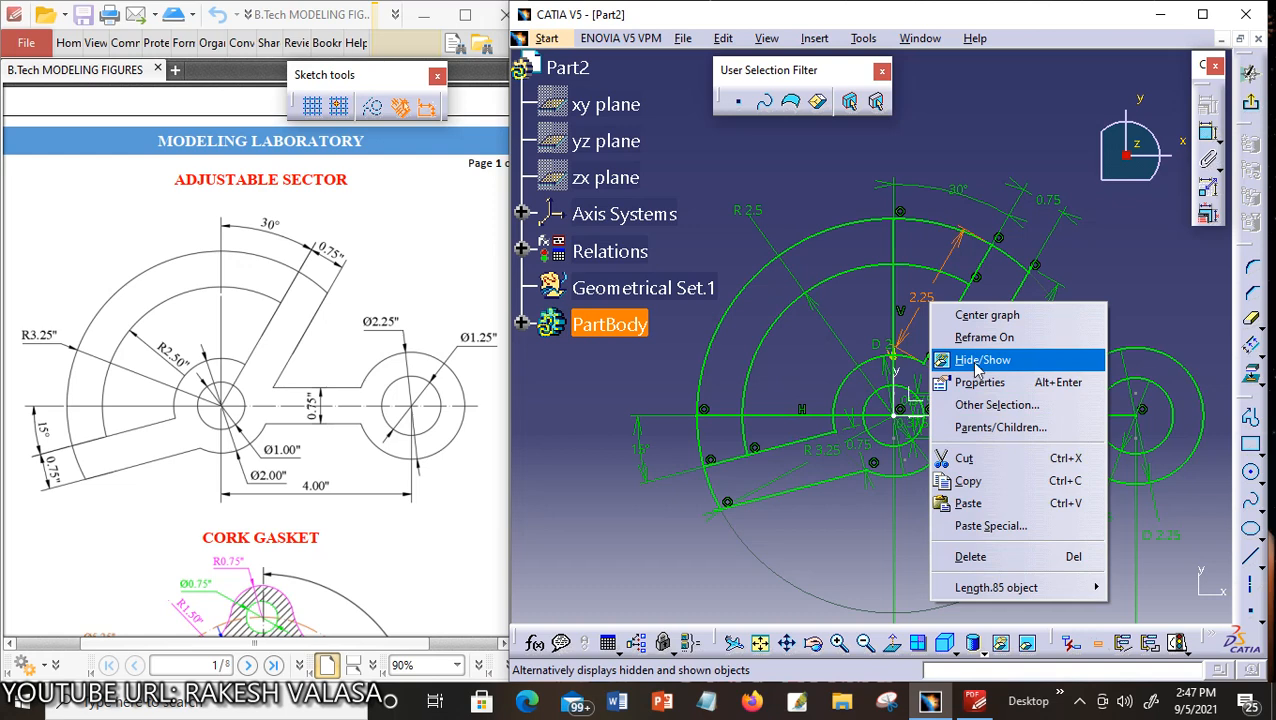
{"action": "left_click", "coordinate": [976, 362]}
{"action": "right_click", "coordinate": [1022, 340]}
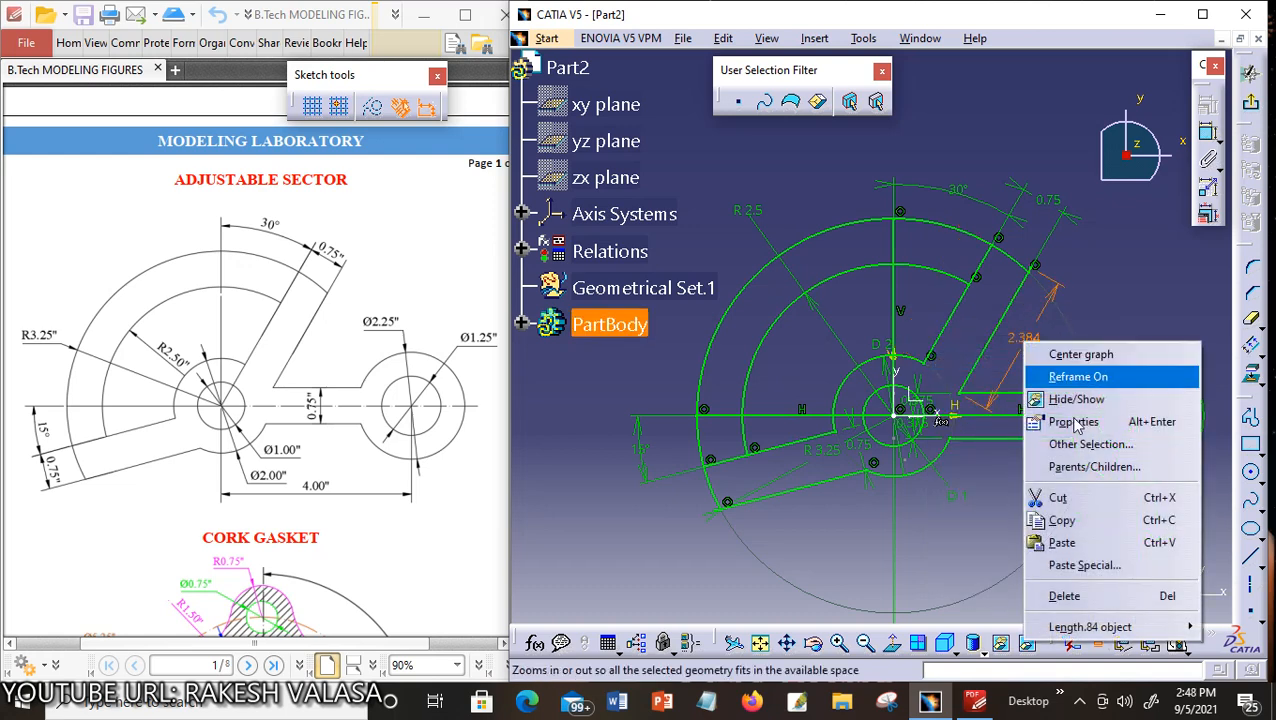
{"action": "left_click", "coordinate": [1058, 396]}
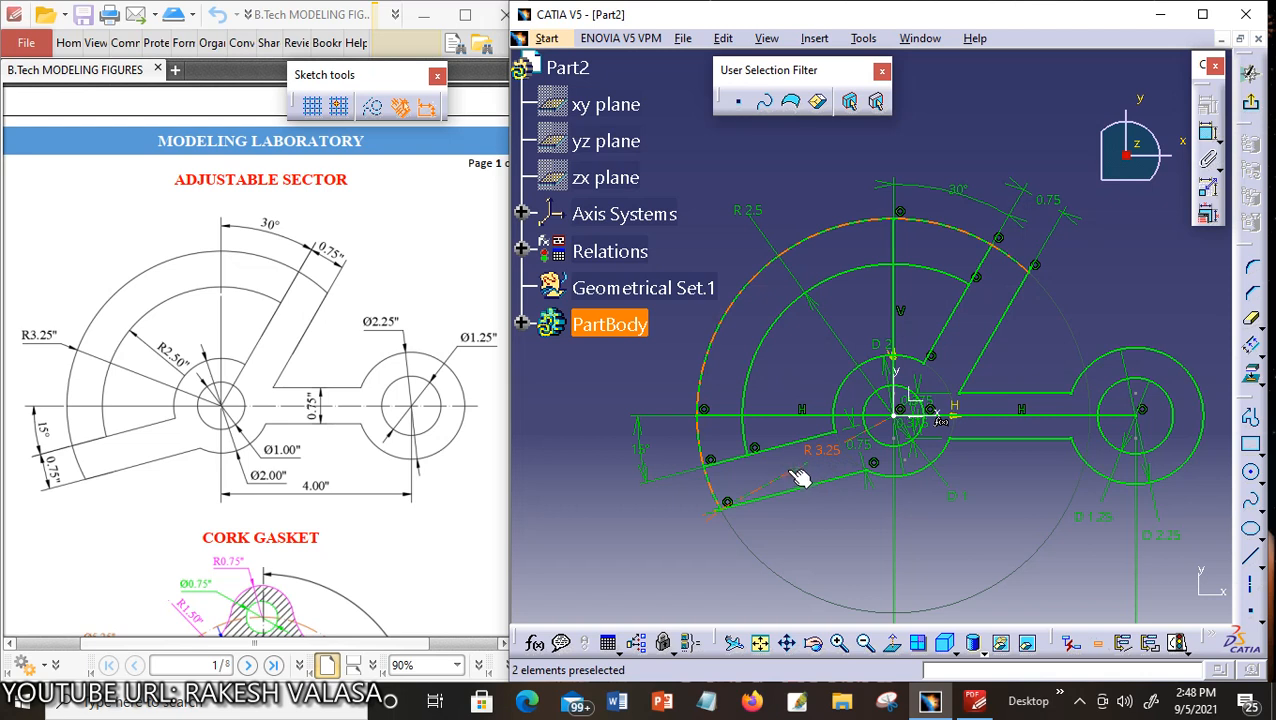
Reposition the R 3.25 dimension outside the outer arc's upper left and the two 0.375 dimensions along the horizontal arm.
{"action": "mouse_move", "coordinate": [806, 477]}
{"action": "left_mouse_down"}
{"action": "mouse_move", "coordinate": [757, 433]}
{"action": "mouse_move", "coordinate": [712, 262]}
{"action": "mouse_move", "coordinate": [694, 244]}
{"action": "mouse_move", "coordinate": [695, 258]}
{"action": "left_mouse_up"}
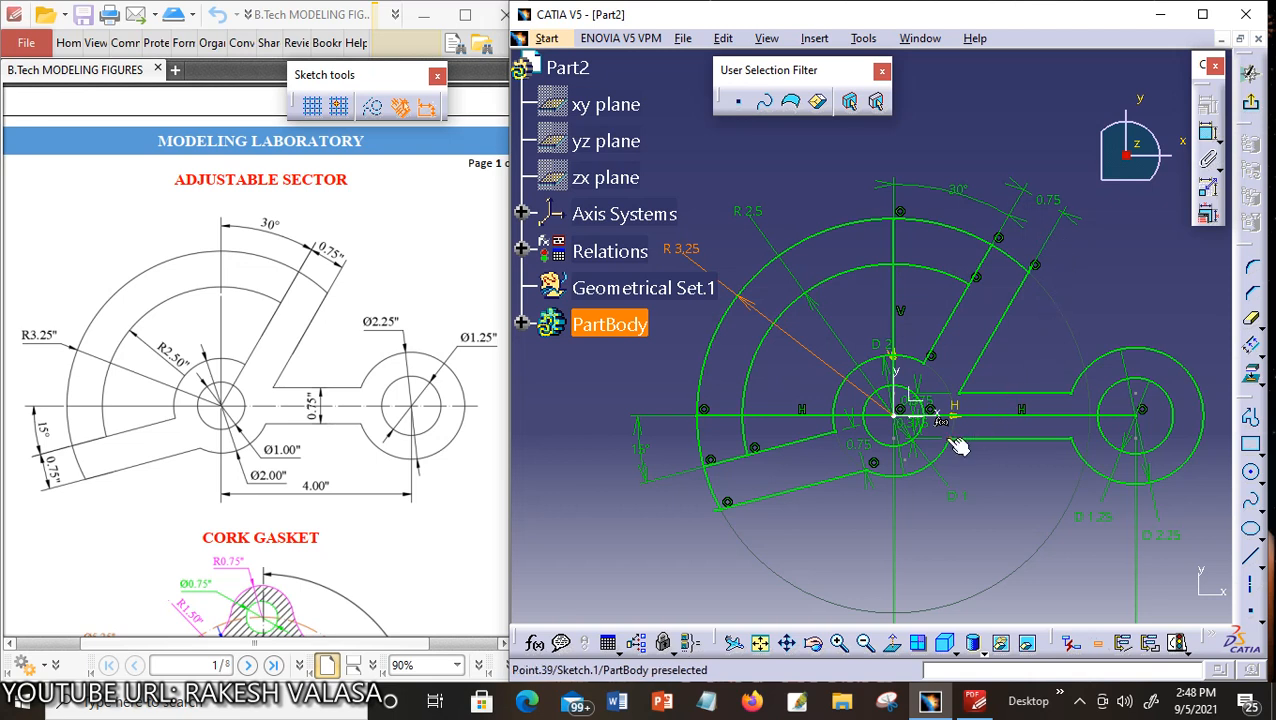
{"action": "left_click_drag", "start_coordinate": [940, 444], "coordinate": [1028, 446]}
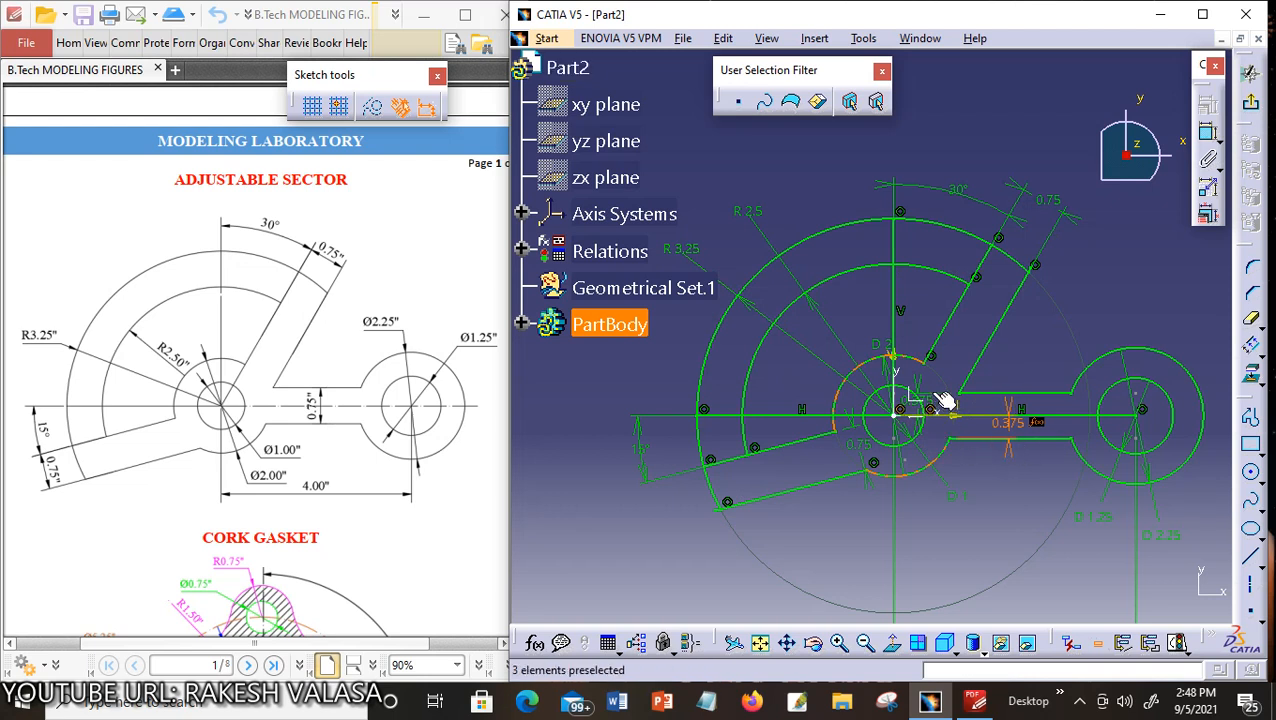
{"action": "mouse_move", "coordinate": [945, 402]}
{"action": "left_mouse_down"}
{"action": "mouse_move", "coordinate": [995, 404]}
{"action": "mouse_move", "coordinate": [1011, 441]}
{"action": "mouse_move", "coordinate": [1037, 432]}
{"action": "left_mouse_up"}
{"action": "left_click", "coordinate": [981, 403]}
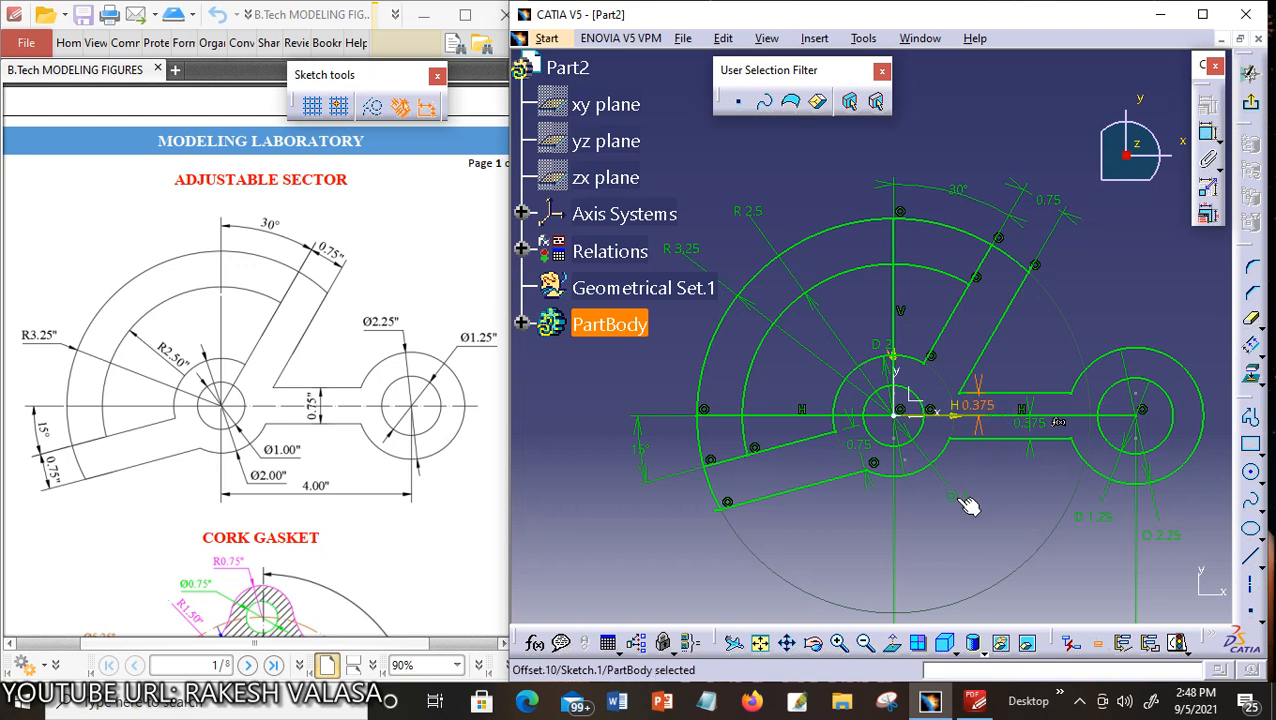
Reposition the lower-left 0.75 dimension, the 4 in centre distance and the D 2 dimension clear of the profile.
{"action": "left_click_drag", "start_coordinate": [860, 448], "coordinate": [677, 520]}
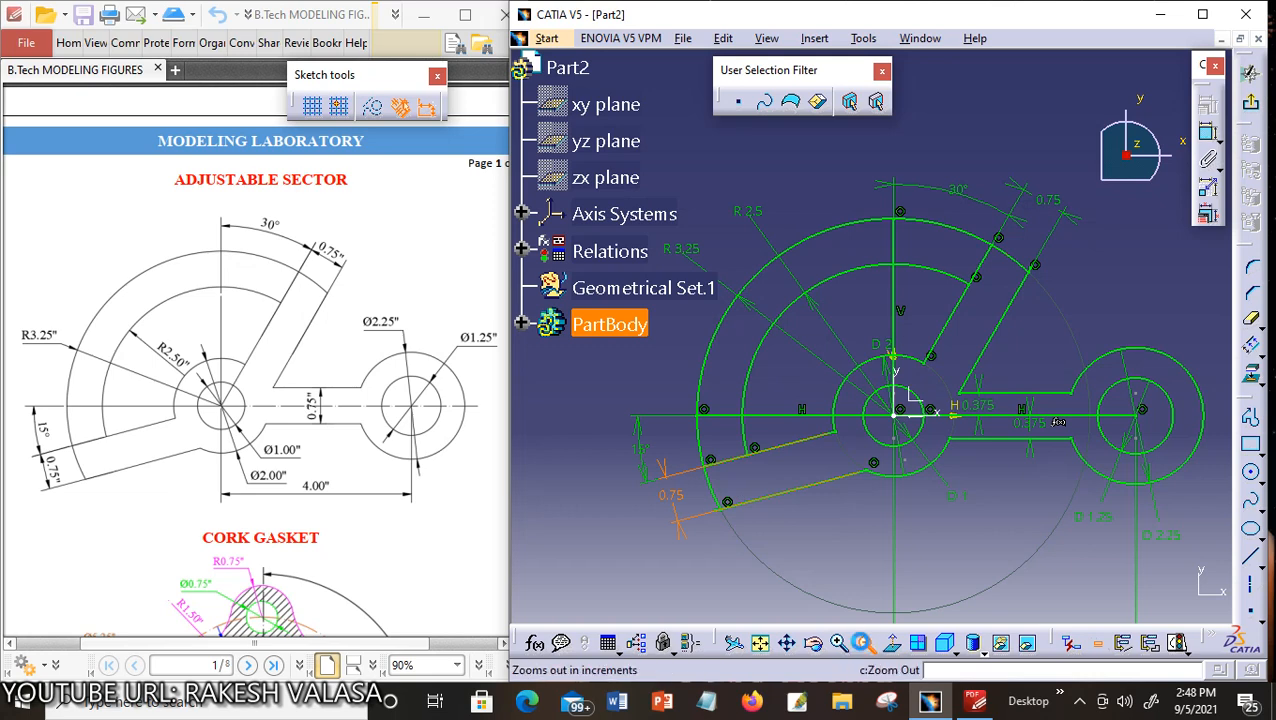
{"action": "left_click", "coordinate": [865, 643]}
{"action": "left_click_drag", "start_coordinate": [949, 557], "coordinate": [970, 503]}
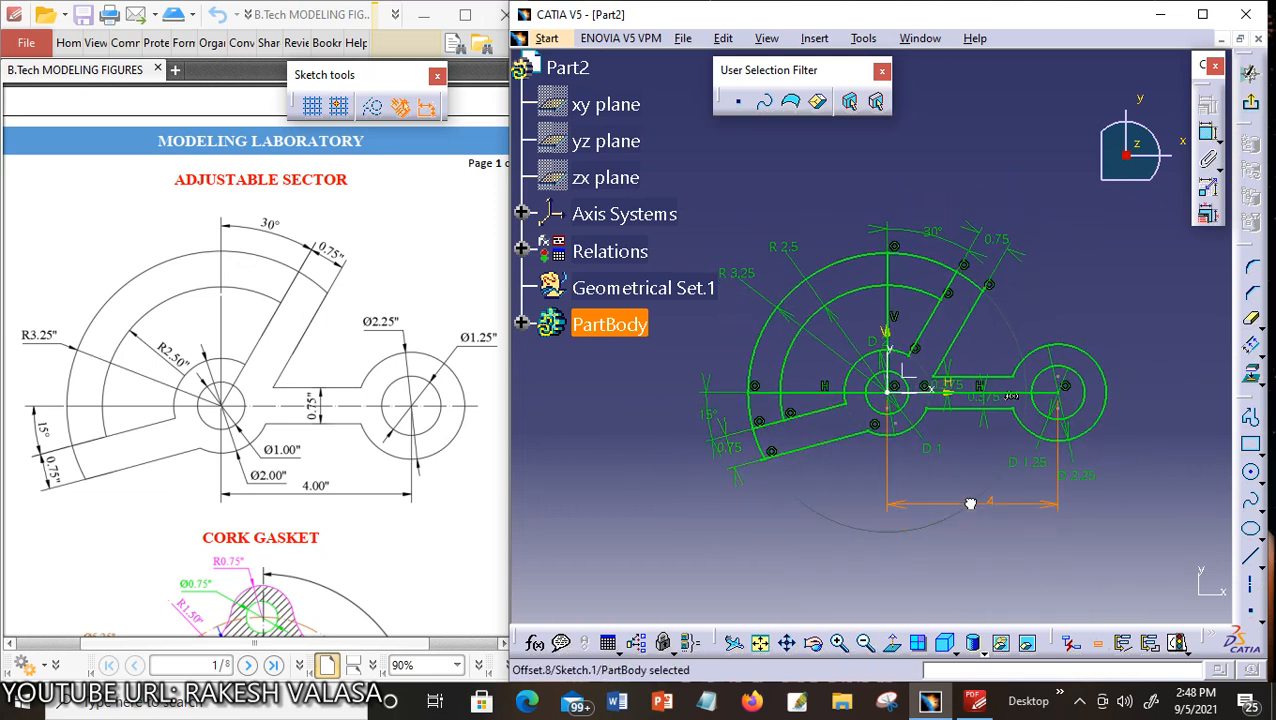
{"action": "left_click", "coordinate": [841, 642]}
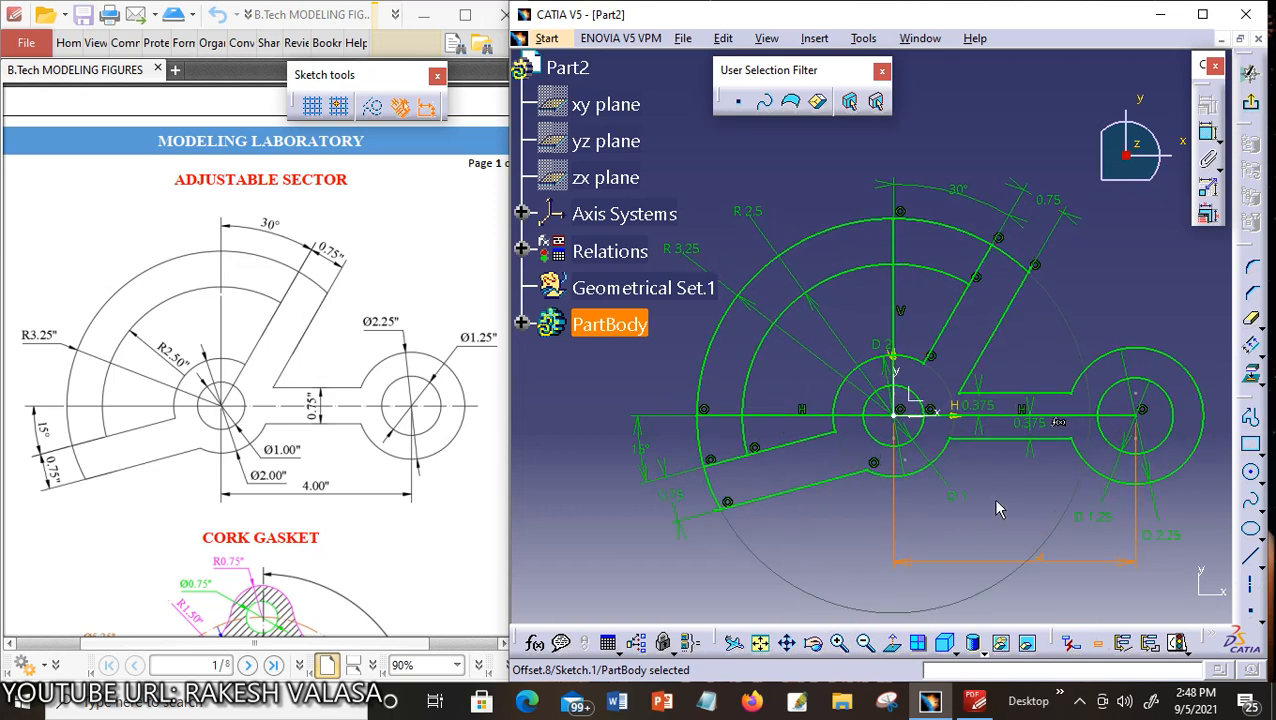
{"action": "left_click", "coordinate": [890, 378]}
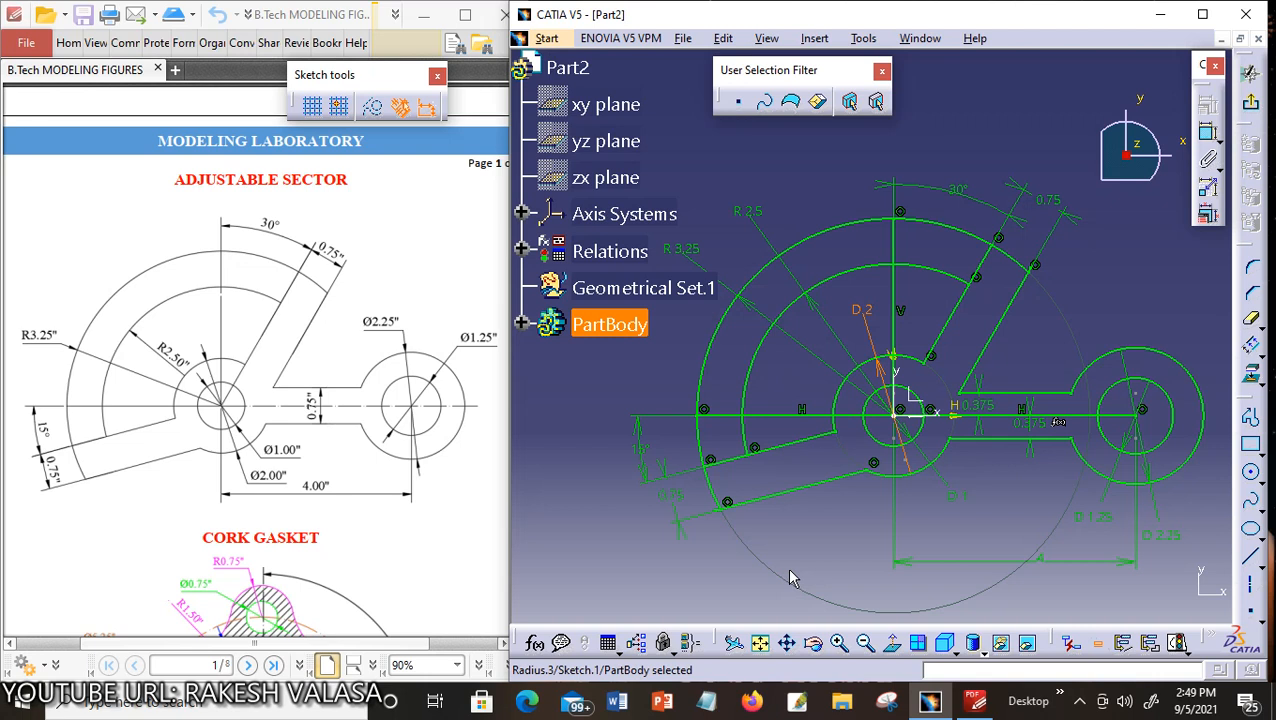
{"action": "left_click", "coordinate": [1100, 290]}
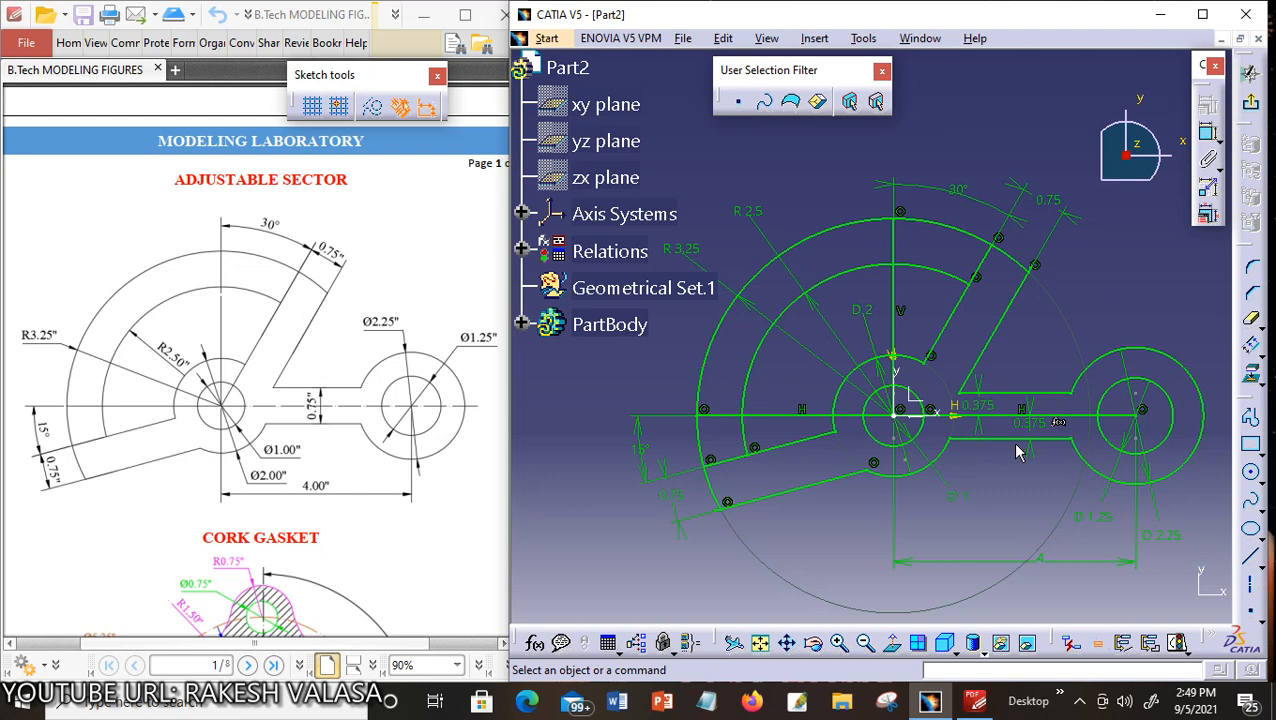
Convert the horizontal centre lines on both sides of the origin to construction elements.
{"action": "left_click", "coordinate": [776, 424]}
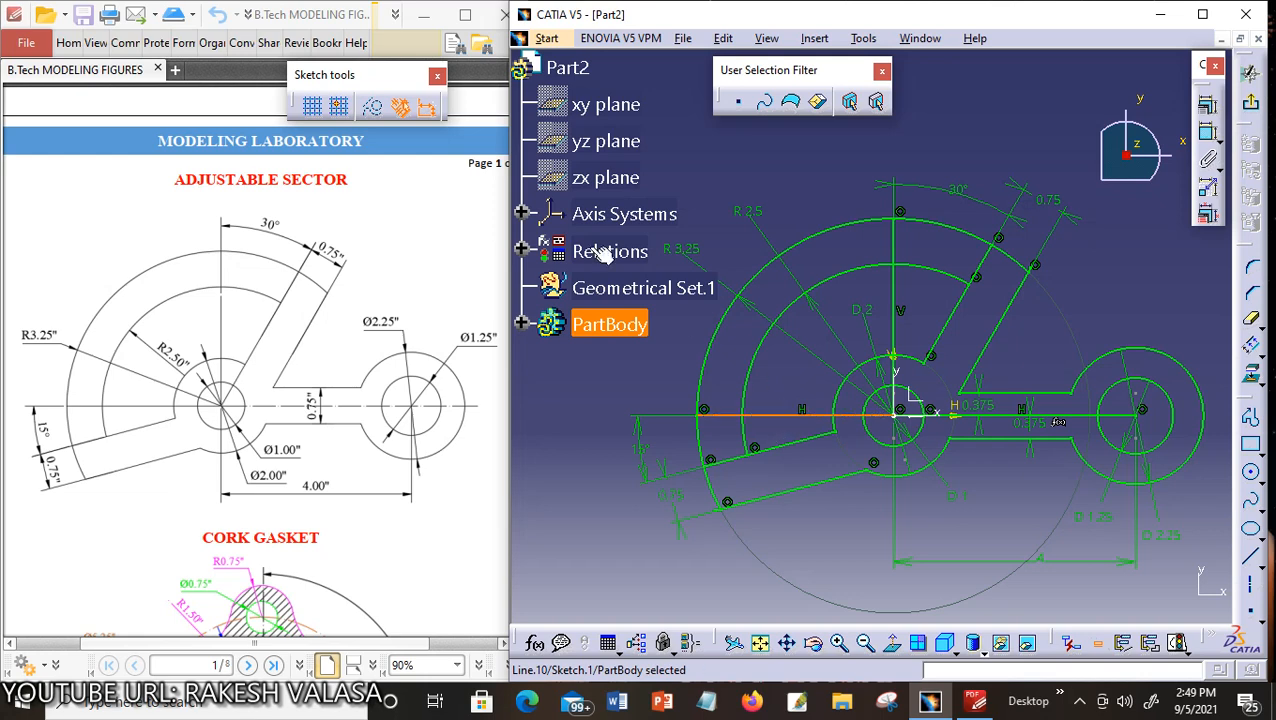
{"action": "left_click", "coordinate": [373, 108]}
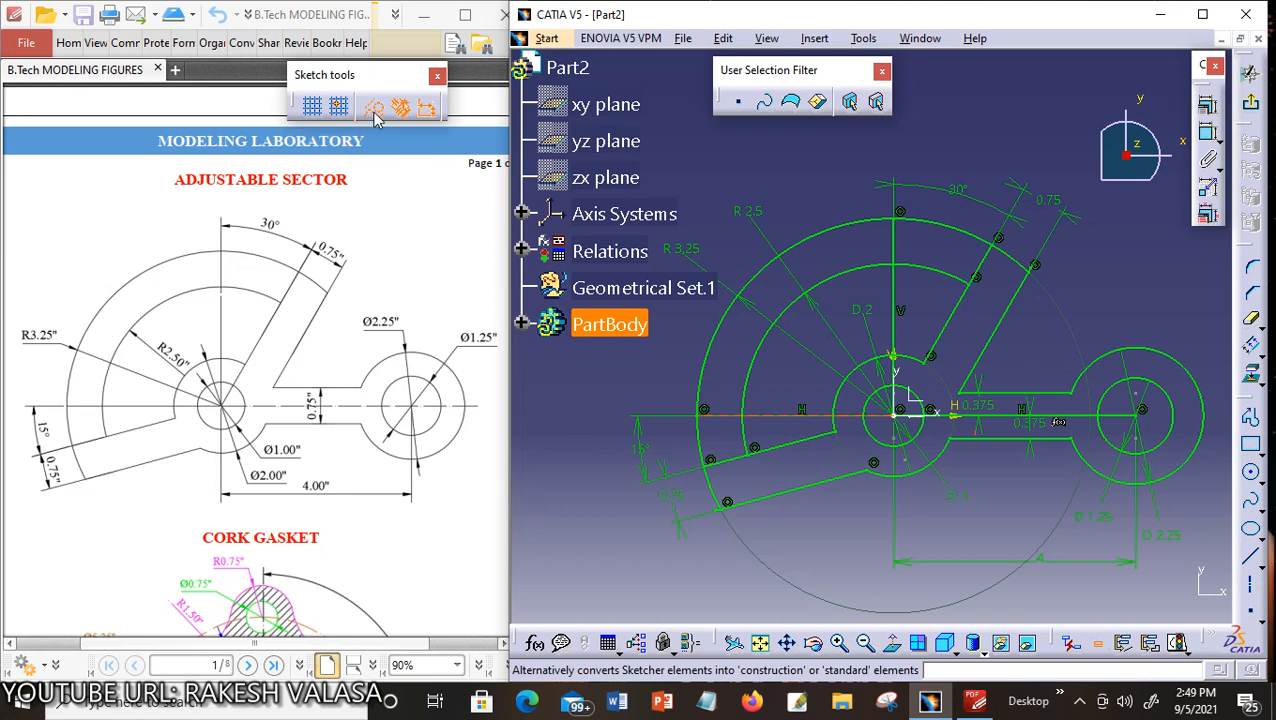
{"action": "left_click", "coordinate": [1063, 407]}
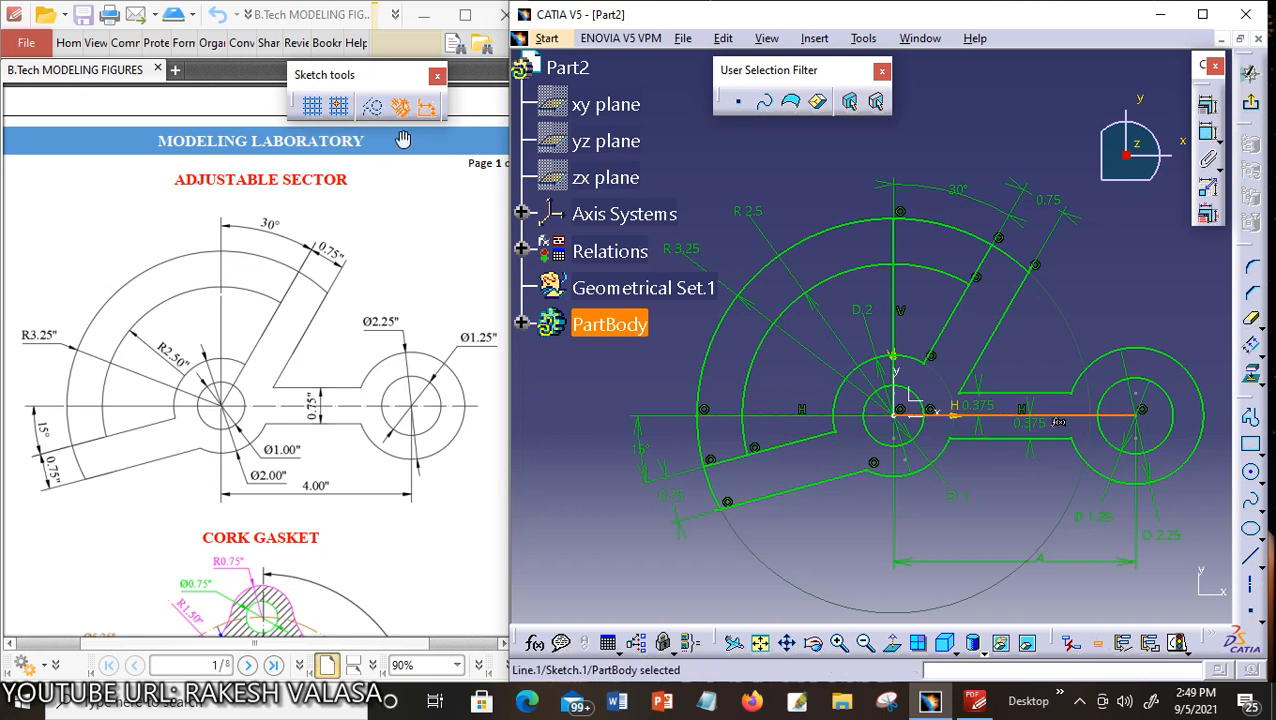
{"action": "left_click", "coordinate": [373, 107]}
{"action": "left_click", "coordinate": [1040, 365]}
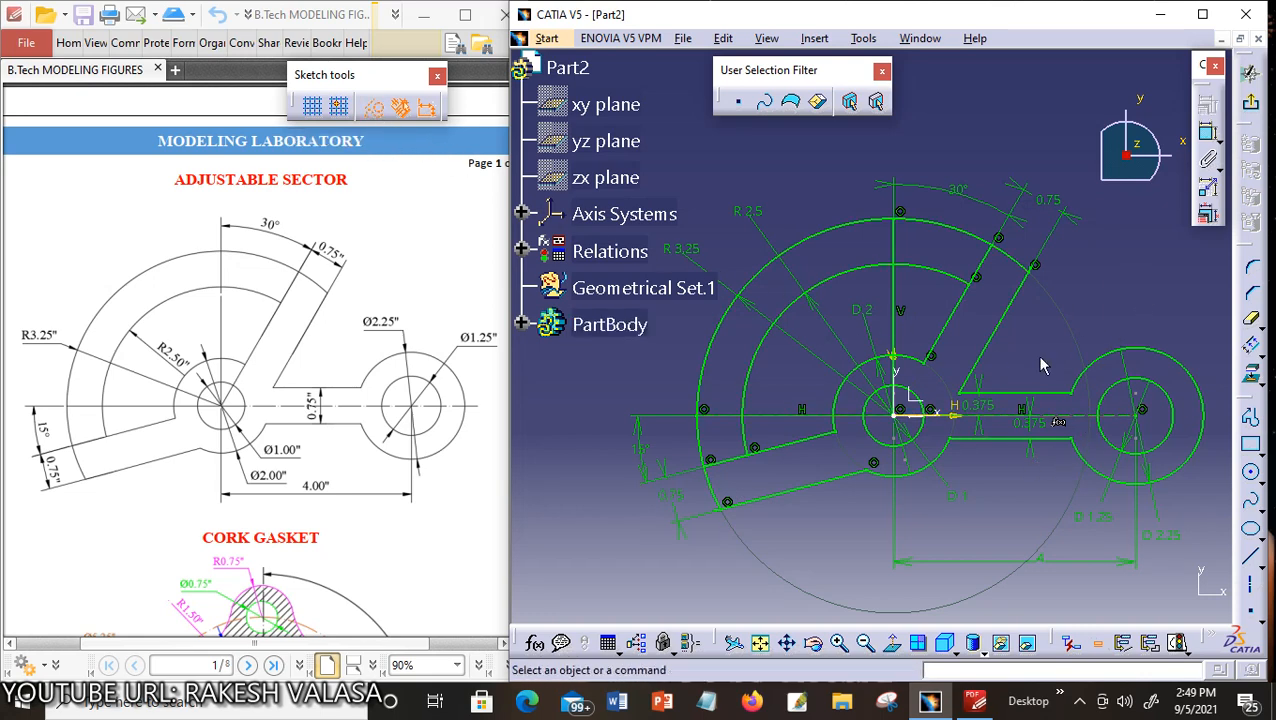